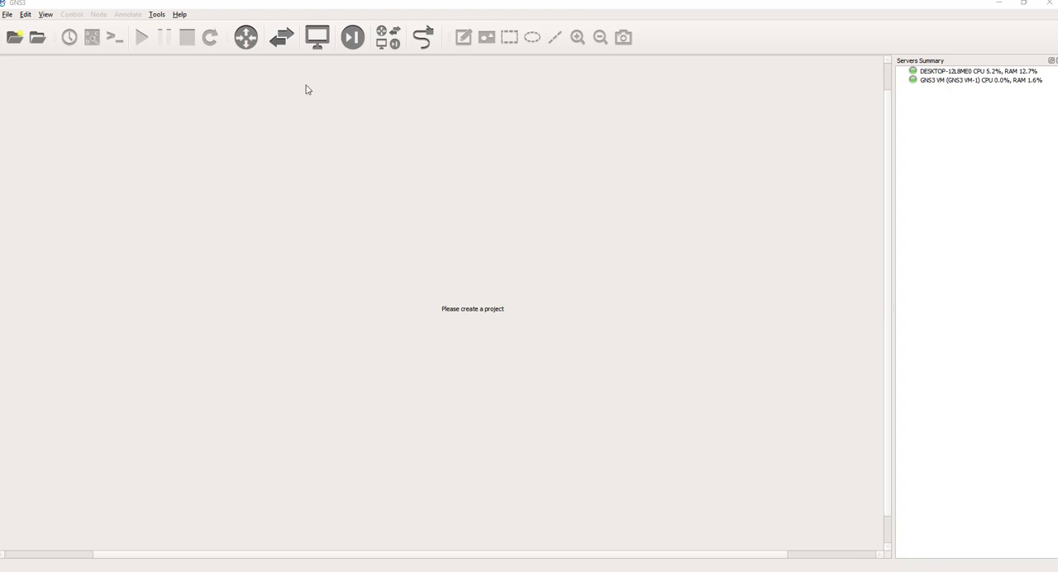
Step: Check the installed GNS3 version in the About information, and close it
{"action": "left_click", "coordinate": [178, 15]}
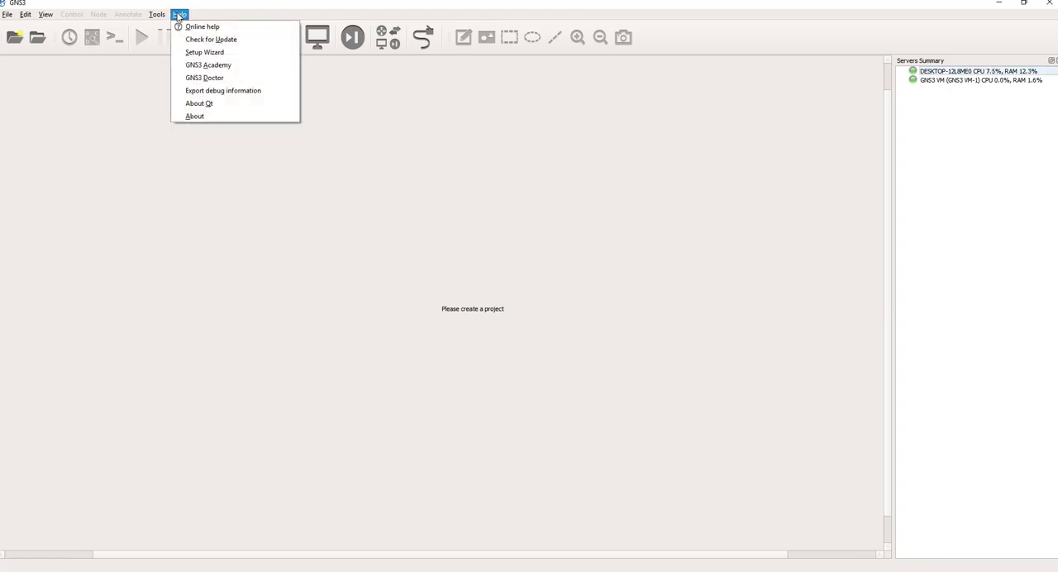
{"action": "left_click", "coordinate": [208, 120]}
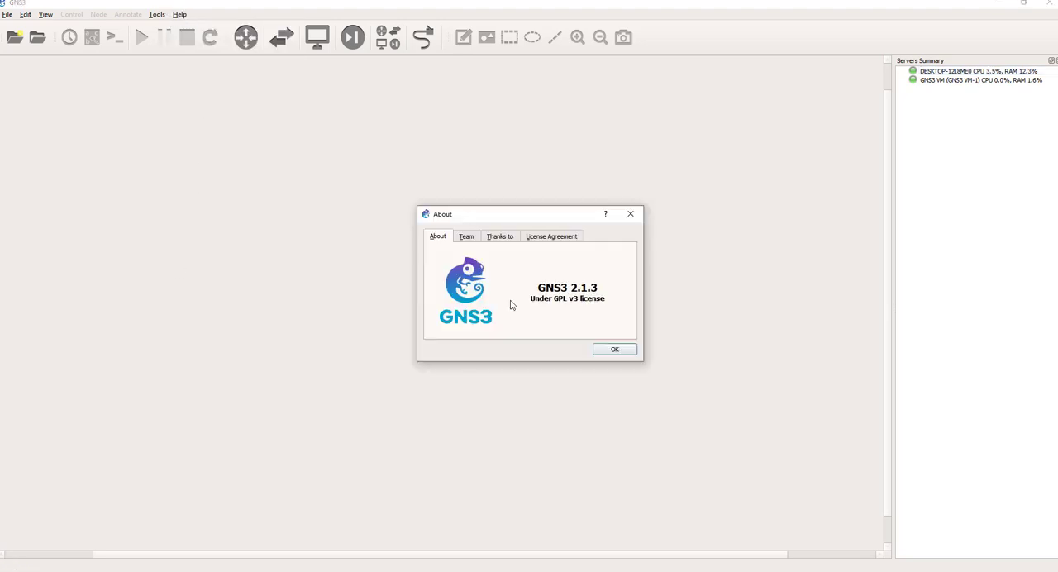
{"action": "left_click", "coordinate": [631, 213]}
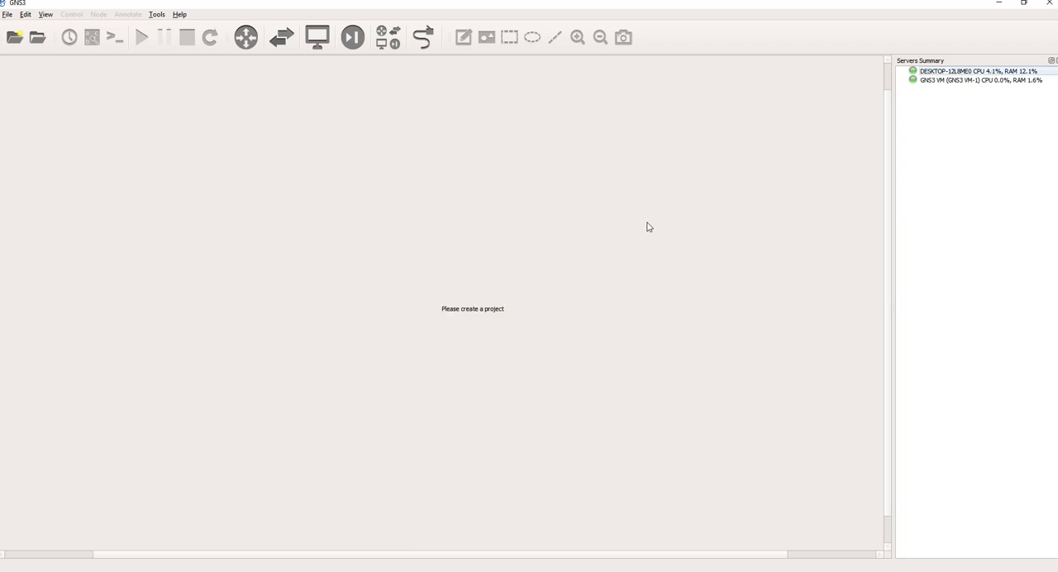
Step: Select the GNS3 VM server, switch to VMware Workstation to check the GNS3 VM-1 version information, and return to GNS3
{"action": "left_click", "coordinate": [937, 80]}
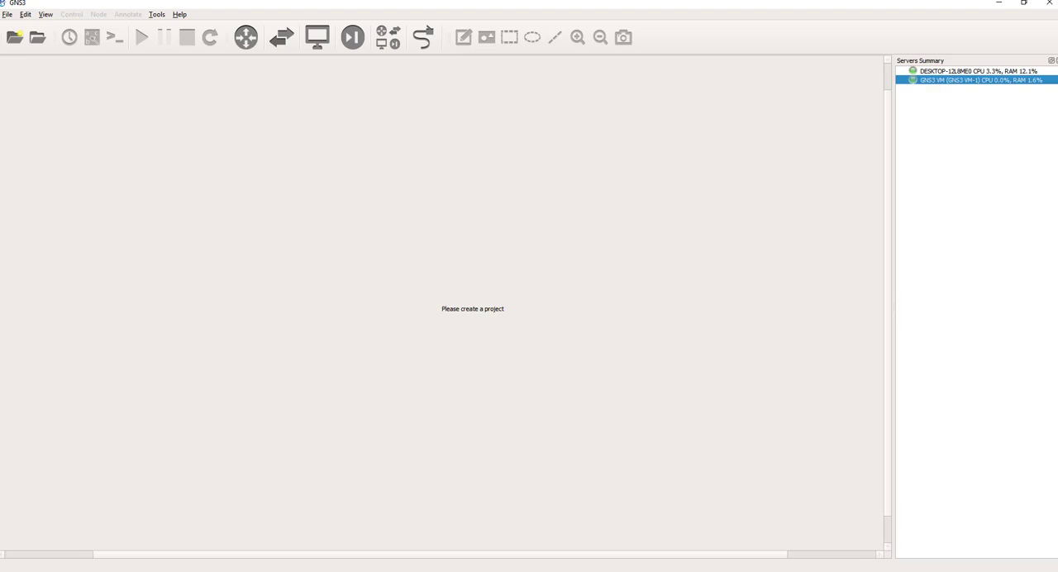
{"action": "left_click", "coordinate": [364, 571]}
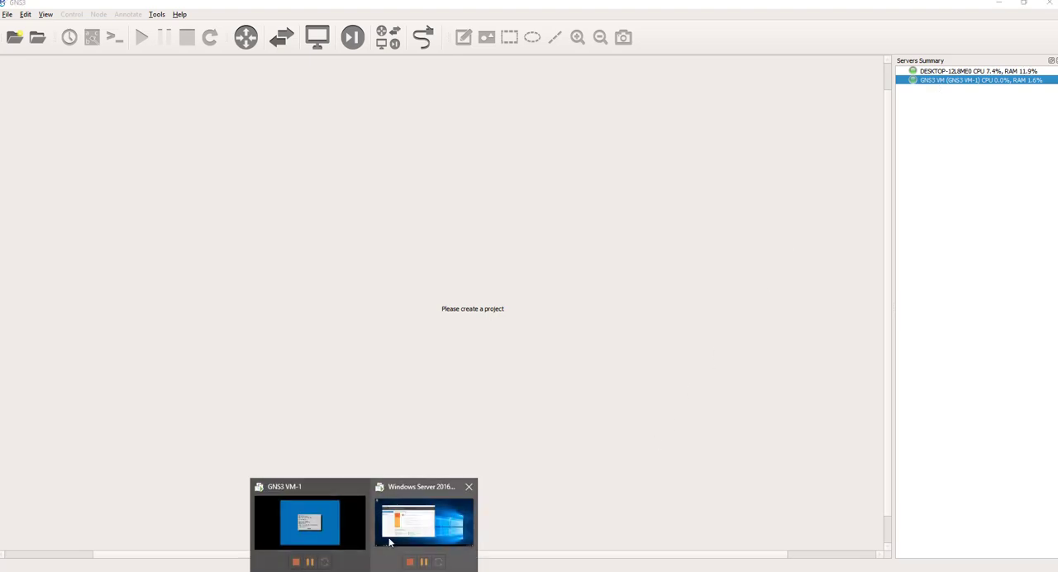
{"action": "left_click", "coordinate": [309, 524]}
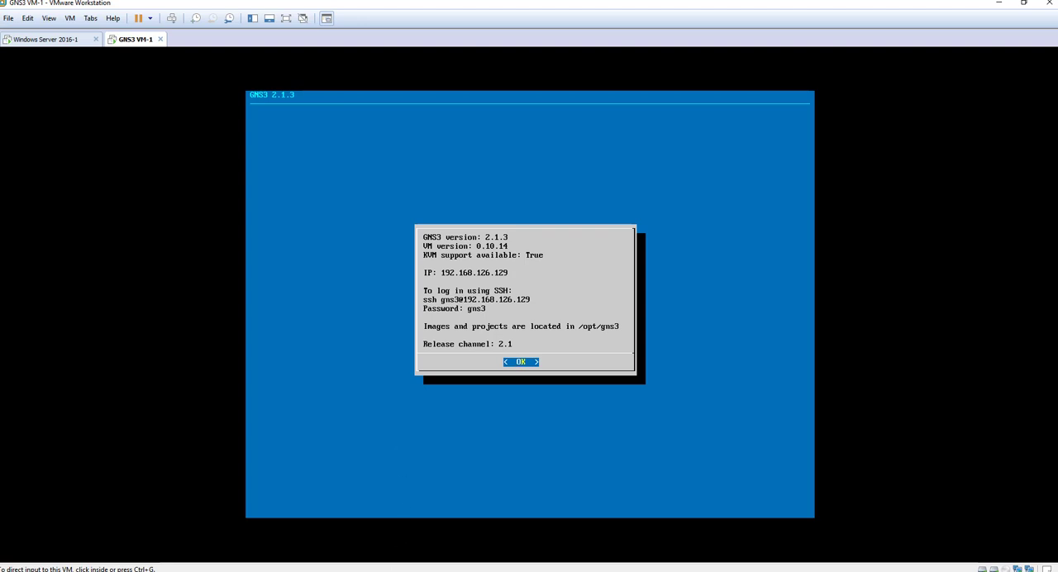
{"action": "left_click", "coordinate": [228, 571]}
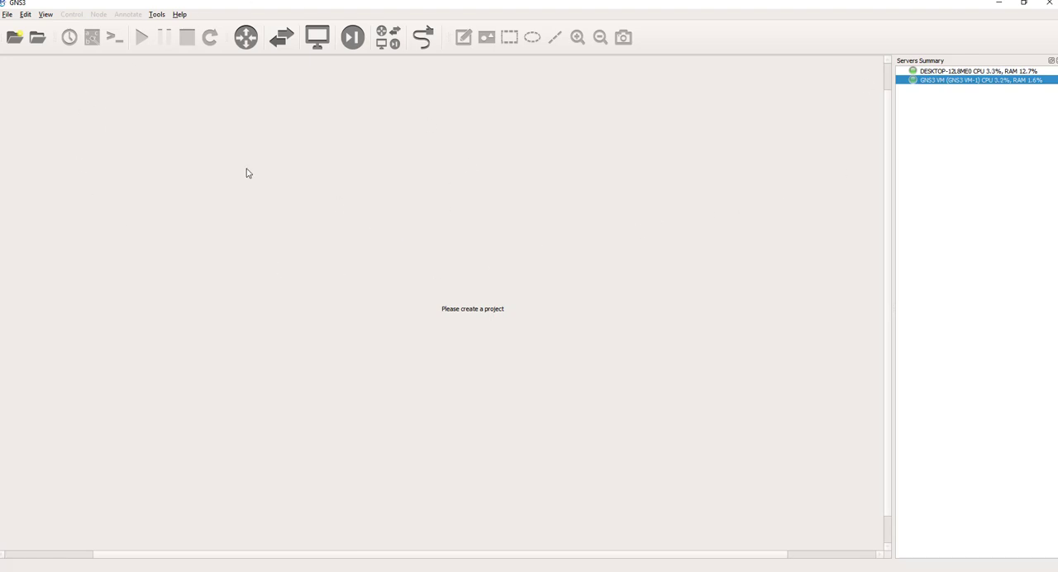
{"action": "left_click", "coordinate": [177, 15]}
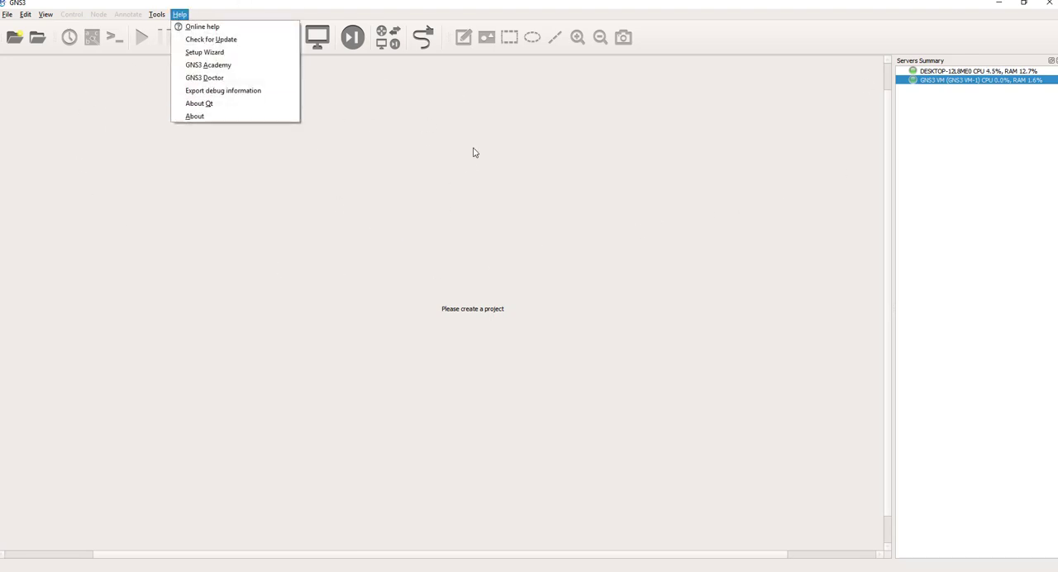
{"action": "left_click", "coordinate": [697, 164]}
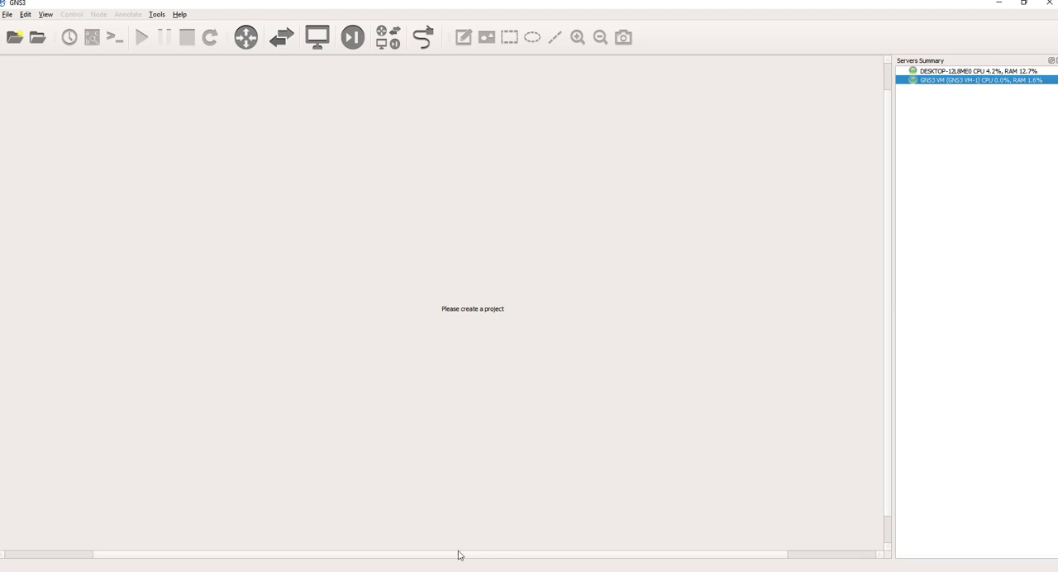
{"action": "mouse_move", "coordinate": [227, 571]}
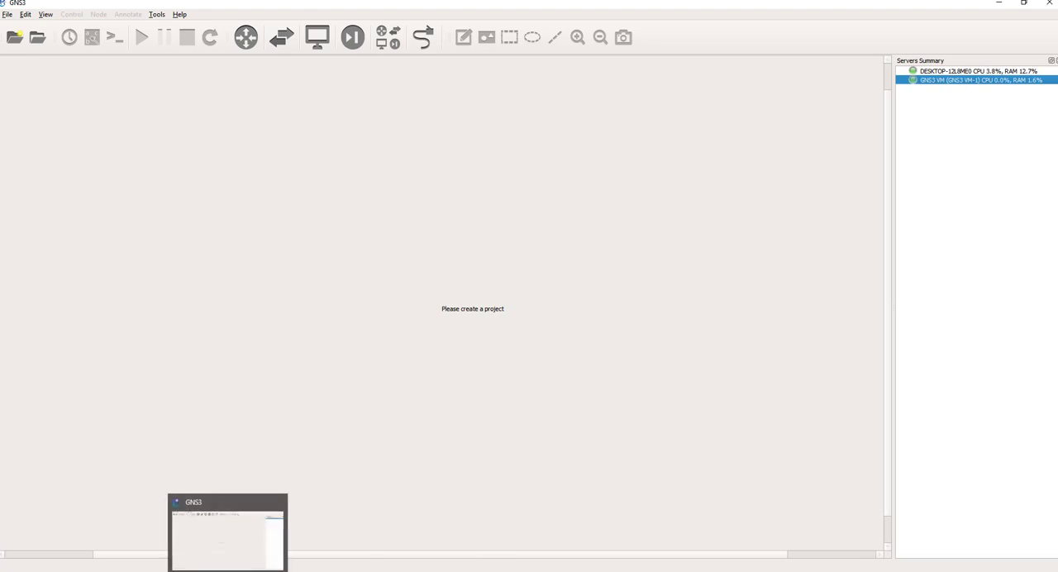
Step: Check for a GNS3 software update and return to the empty workspace
{"action": "left_click", "coordinate": [179, 14]}
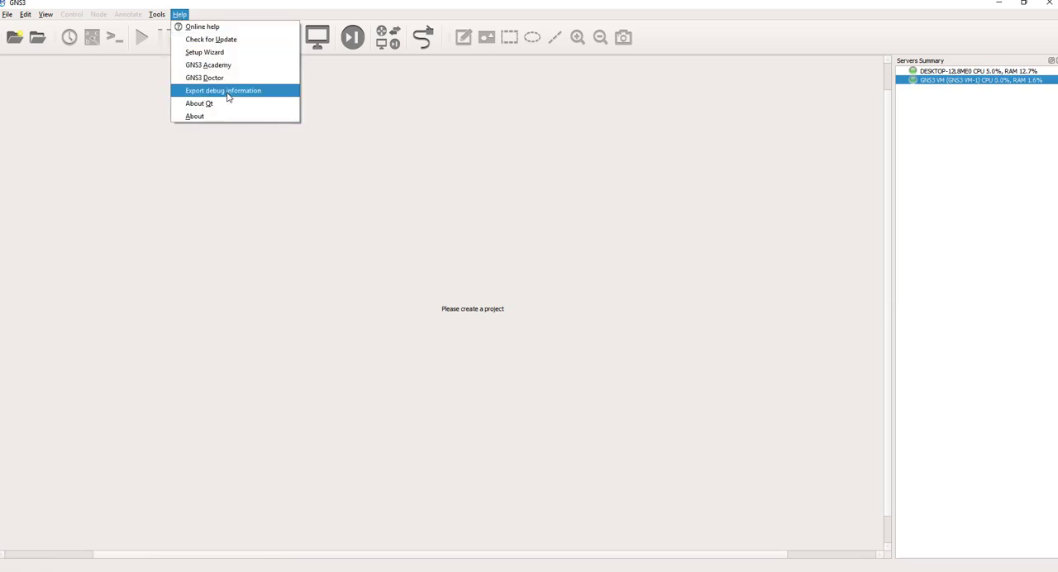
{"action": "left_click", "coordinate": [220, 41]}
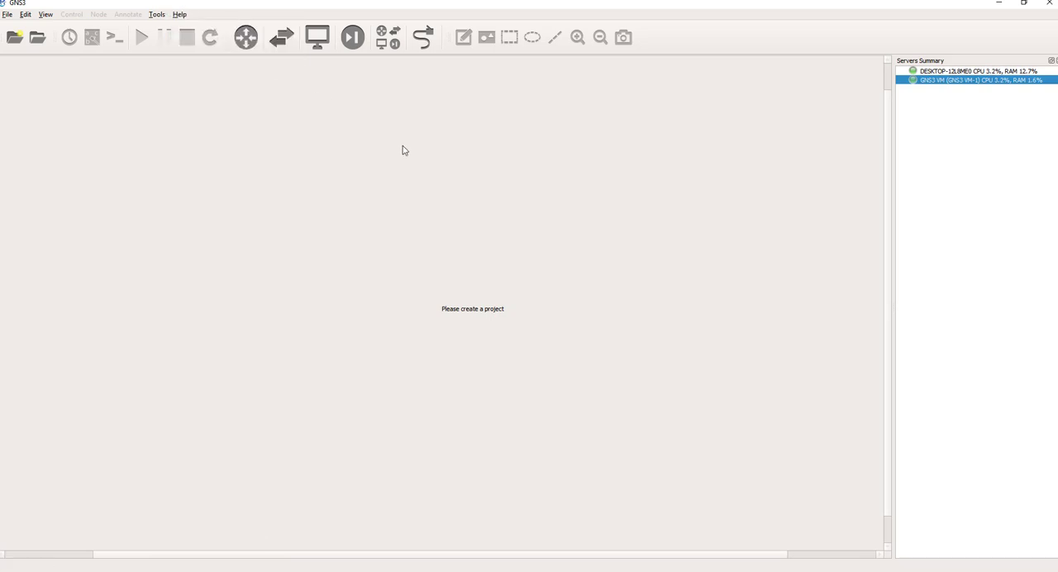
{"action": "left_click", "coordinate": [548, 305]}
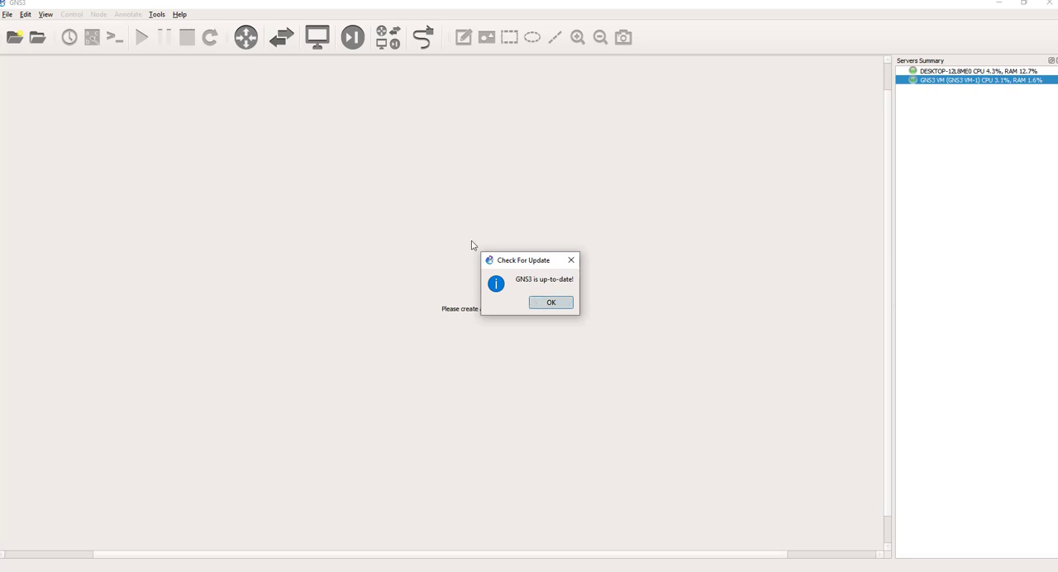
Step: Open the GNS3 online help in the browser and go to the gns3.com home page
{"action": "left_click", "coordinate": [180, 15]}
{"action": "key", "text": "Escape"}
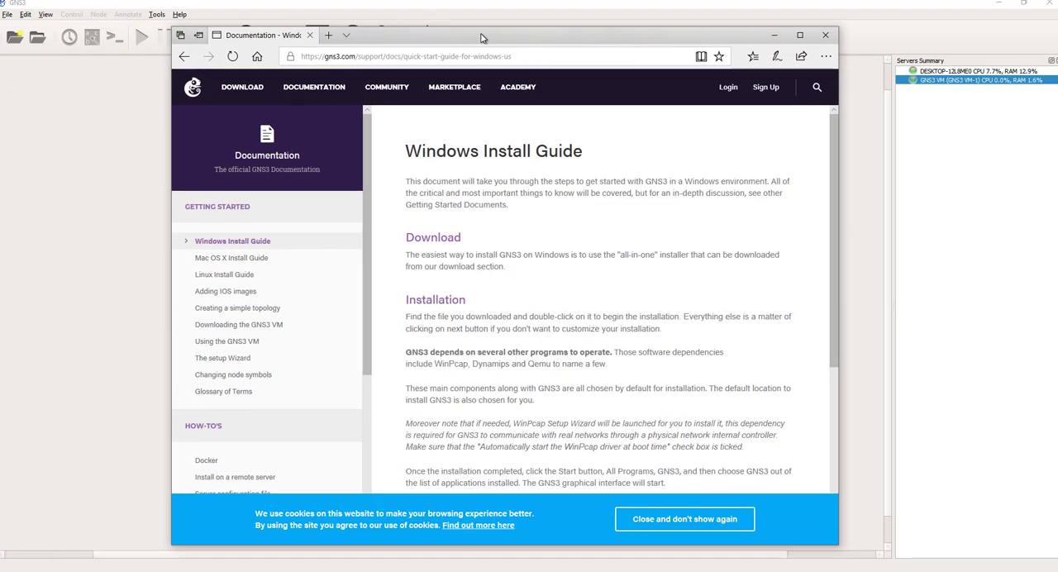
{"action": "left_click", "coordinate": [193, 89]}
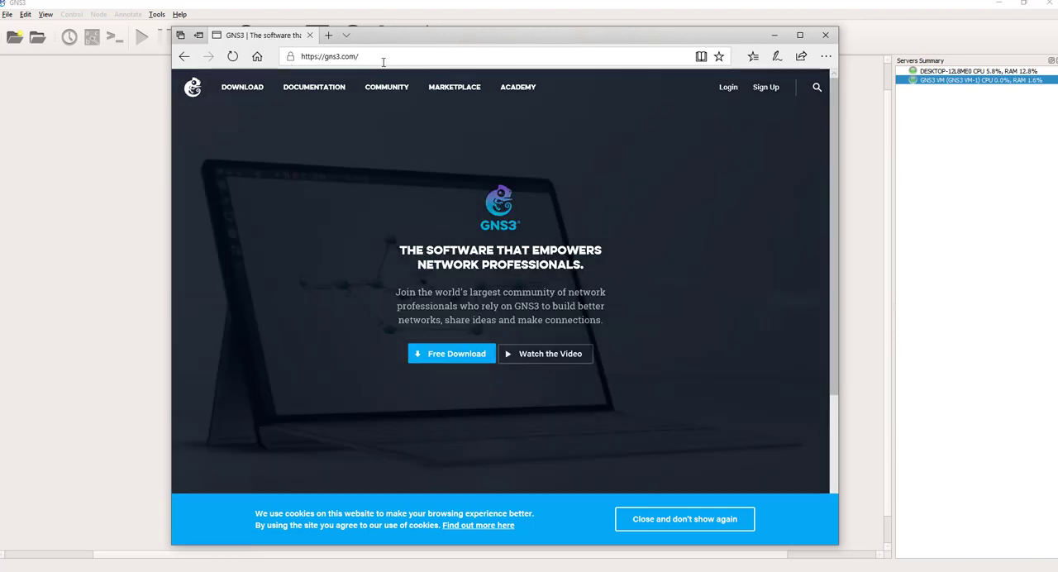
Step: Open the free GNS3 download, view its login and sign-up forms, then close them and look over the home page
{"action": "left_click", "coordinate": [456, 354]}
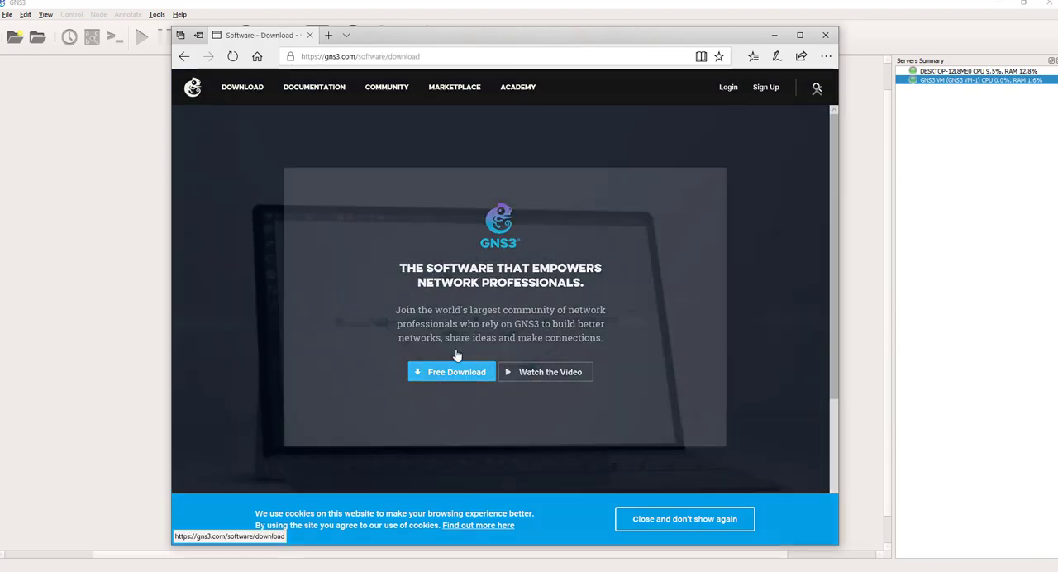
{"action": "left_click", "coordinate": [494, 184]}
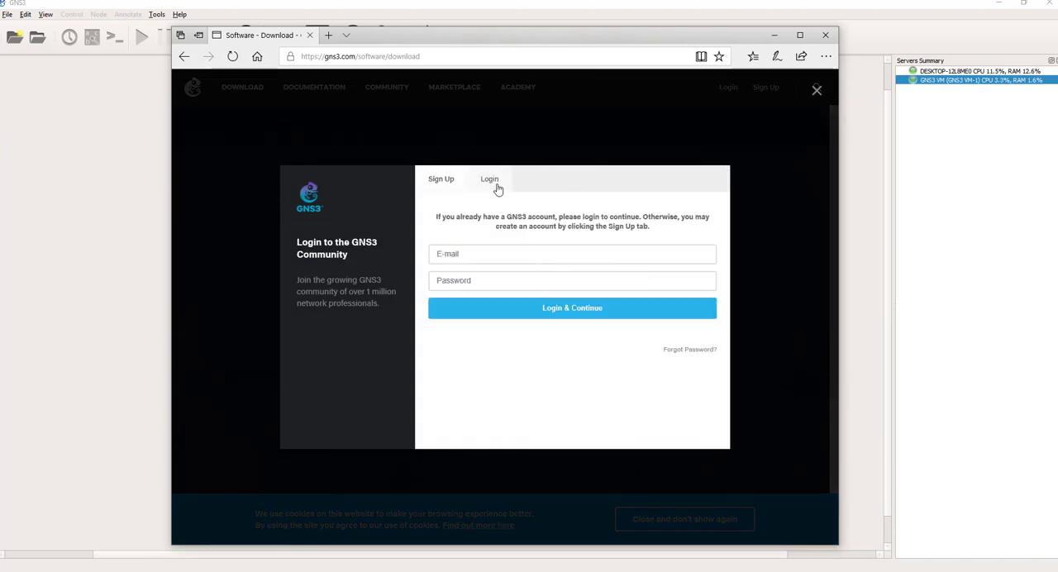
{"action": "left_click", "coordinate": [437, 179]}
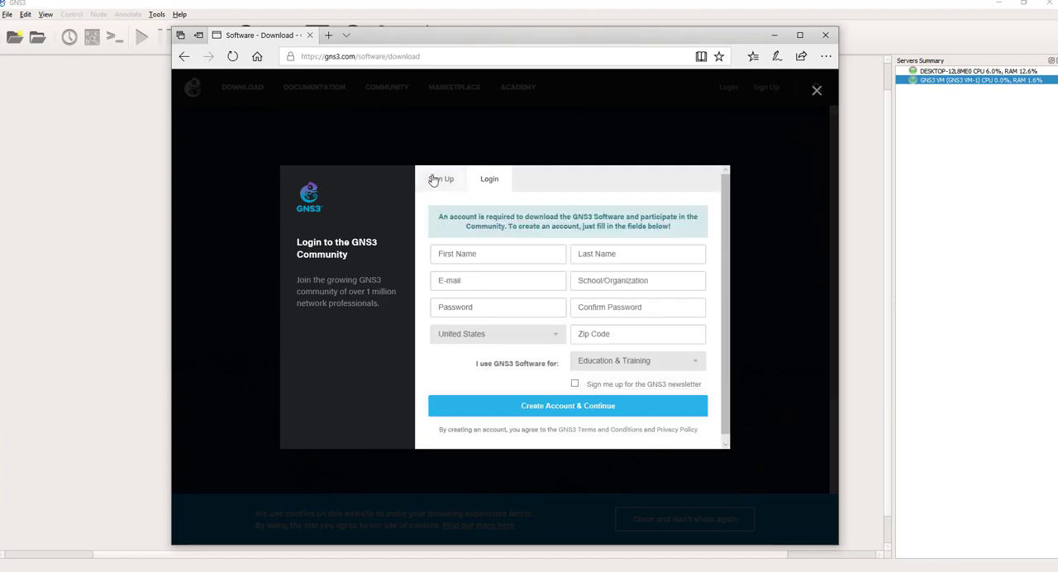
{"action": "left_click", "coordinate": [816, 91]}
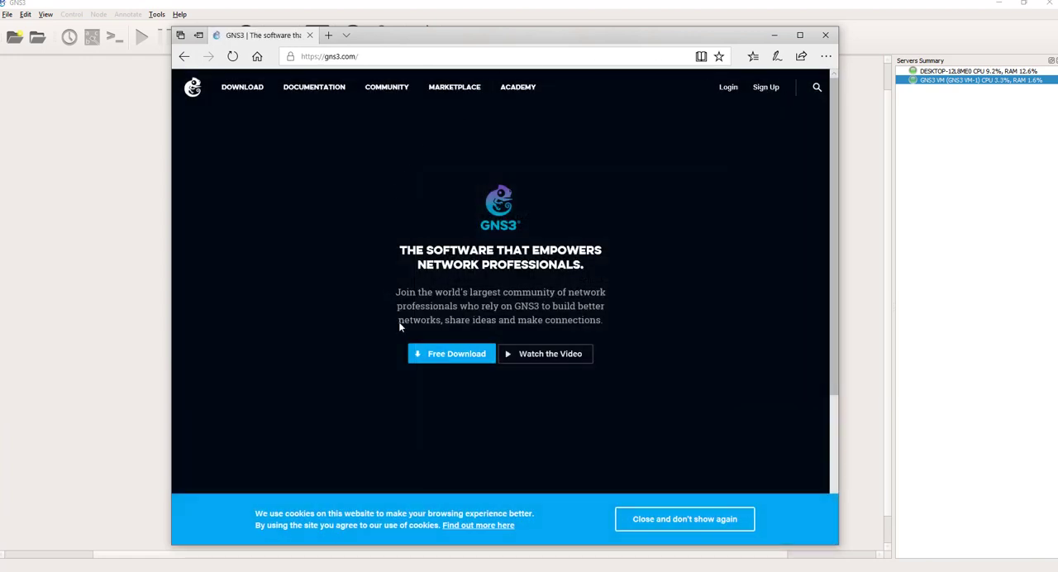
{"action": "scroll", "coordinate": [511, 380], "scroll_direction": "down", "scroll_amount": 3}
{"action": "scroll", "coordinate": [302, 97], "scroll_direction": "up", "scroll_amount": 3}
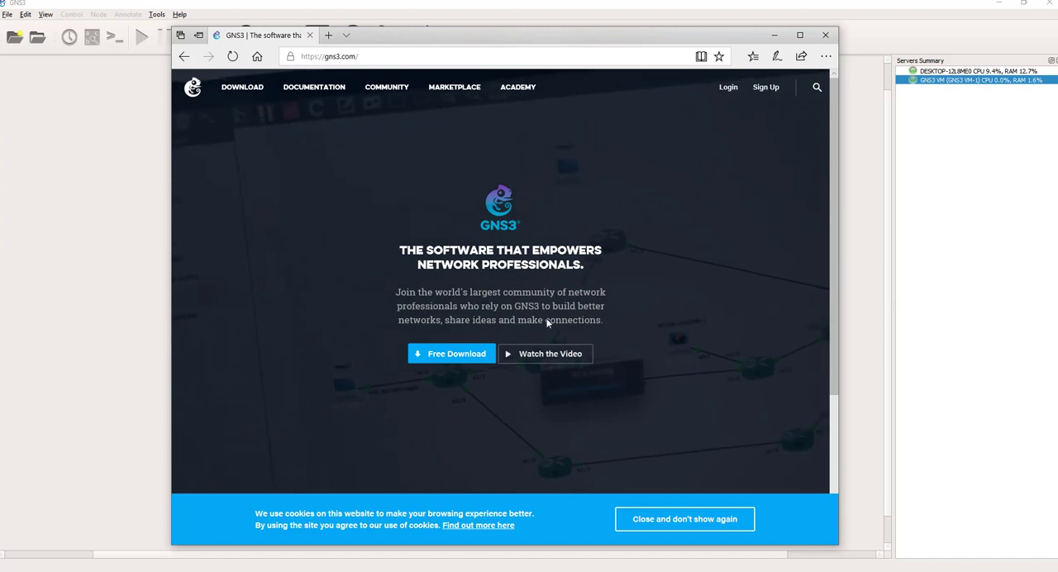
Step: Search the web for "gns3 hub" in a new browser tab
{"action": "left_click", "coordinate": [329, 37]}
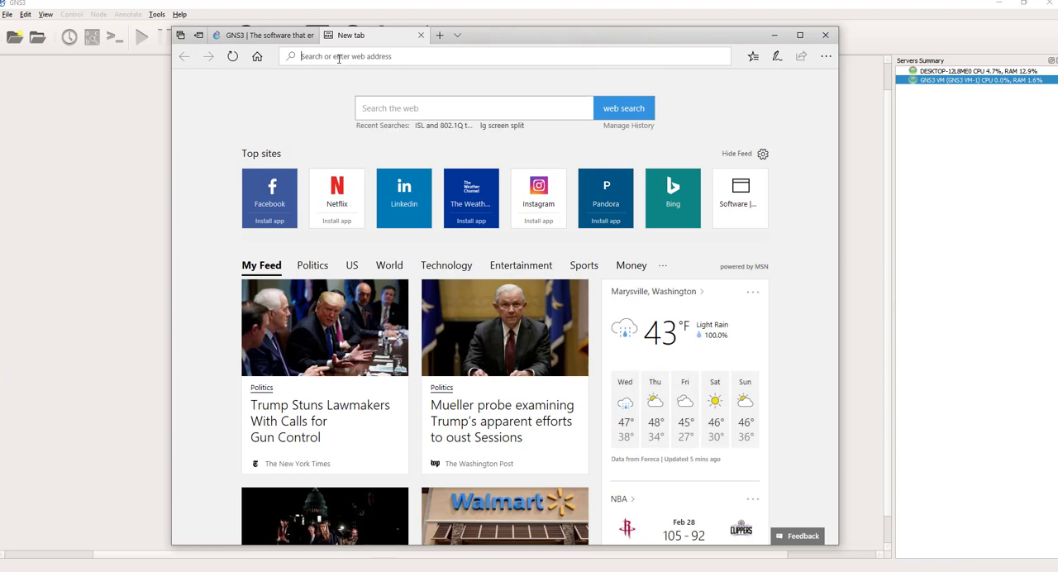
{"action": "type", "text": "gns"}
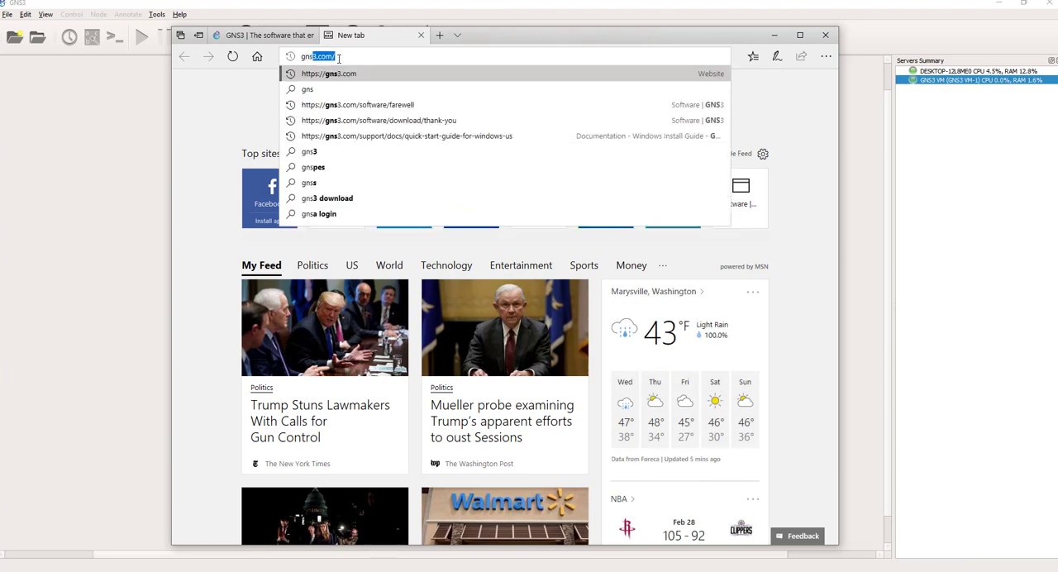
{"action": "type", "text": "3"}
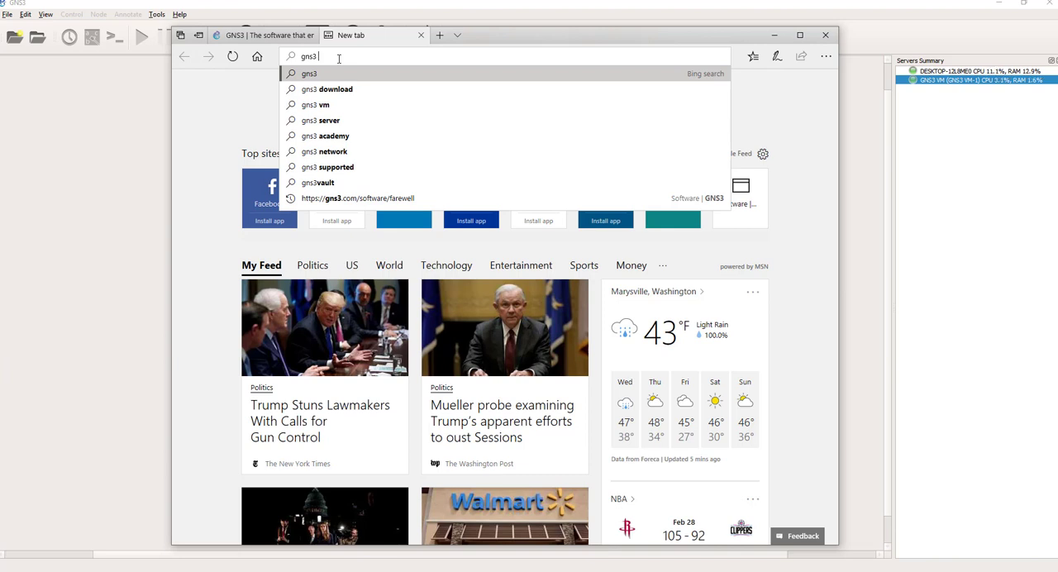
{"action": "type", "text": "hub"}
{"action": "key", "text": "Return"}
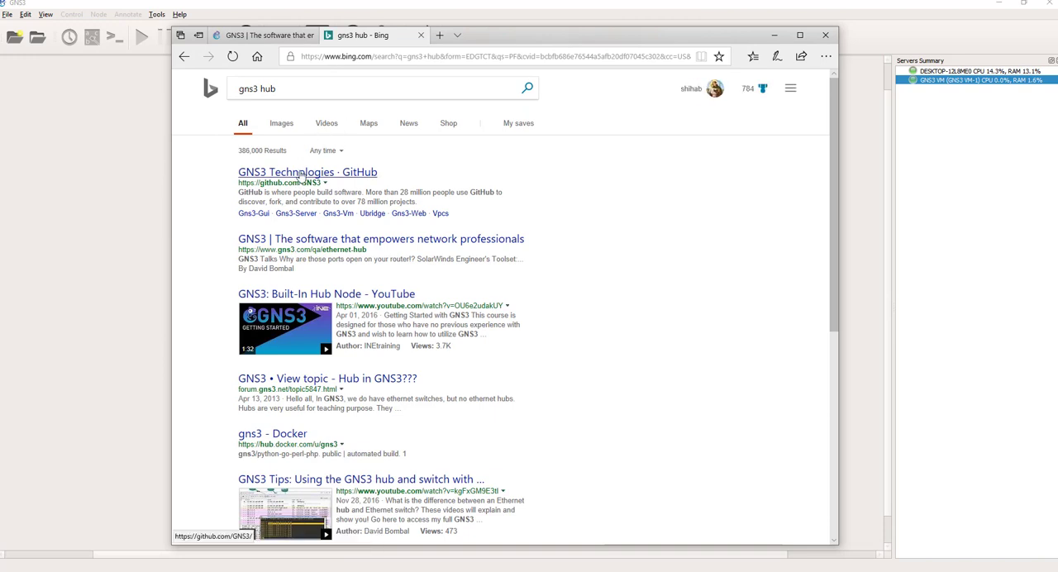
Step: Examine the GNS3 Technologies GitHub page, then return to the search results and look through them
{"action": "left_click", "coordinate": [303, 176]}
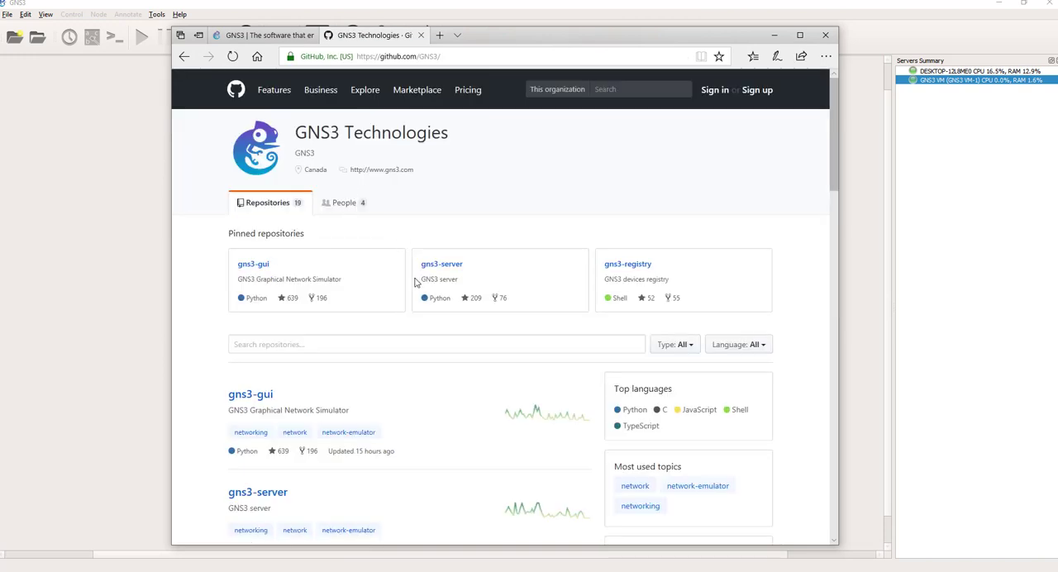
{"action": "scroll", "coordinate": [427, 314], "scroll_direction": "down", "scroll_amount": 4}
{"action": "scroll", "coordinate": [427, 314], "scroll_direction": "up", "scroll_amount": 4}
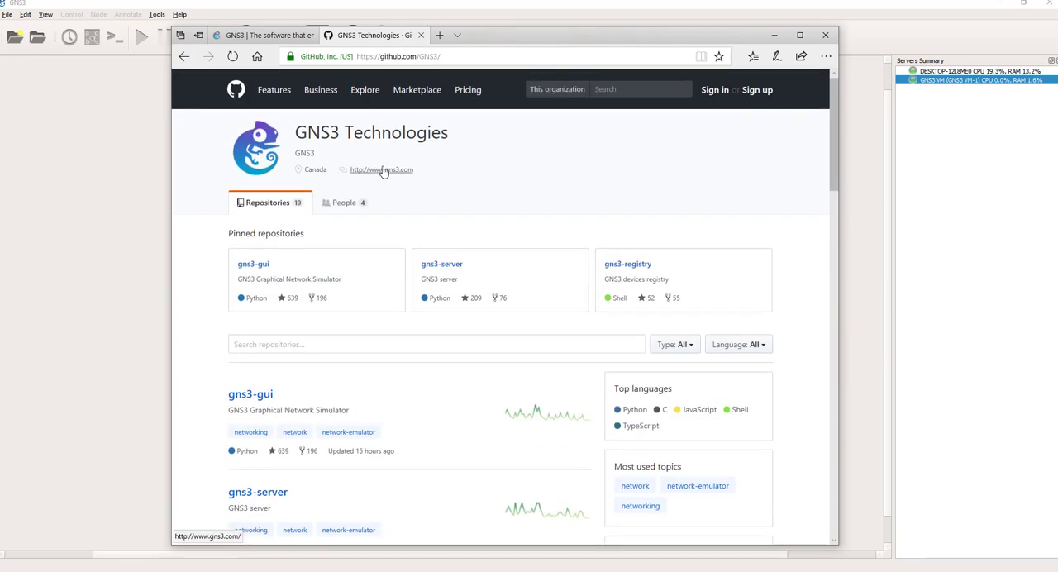
{"action": "left_click", "coordinate": [184, 56]}
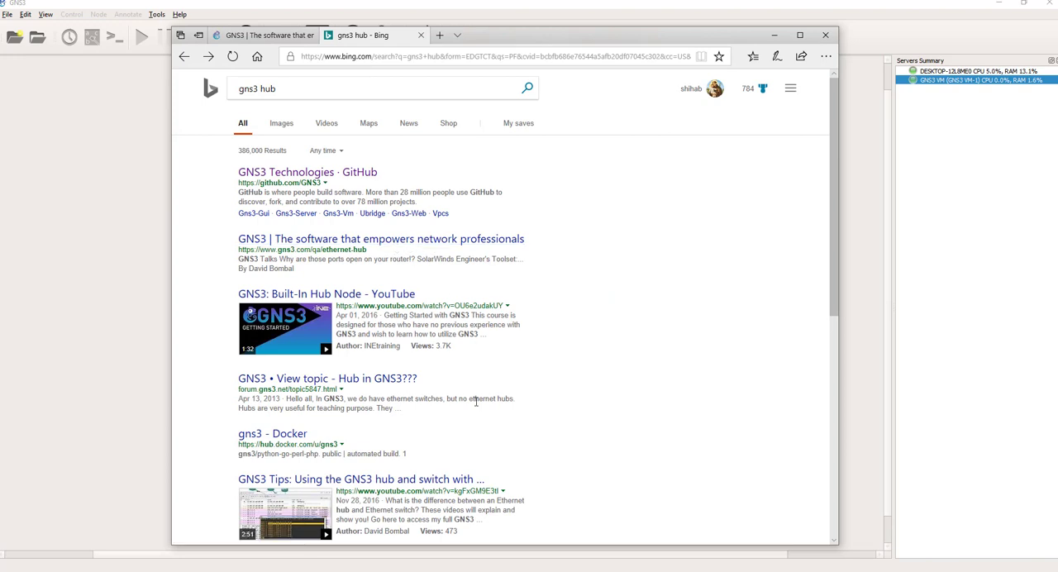
{"action": "scroll", "coordinate": [475, 401], "scroll_direction": "down", "scroll_amount": 3}
{"action": "scroll", "coordinate": [475, 403], "scroll_direction": "down", "scroll_amount": 2}
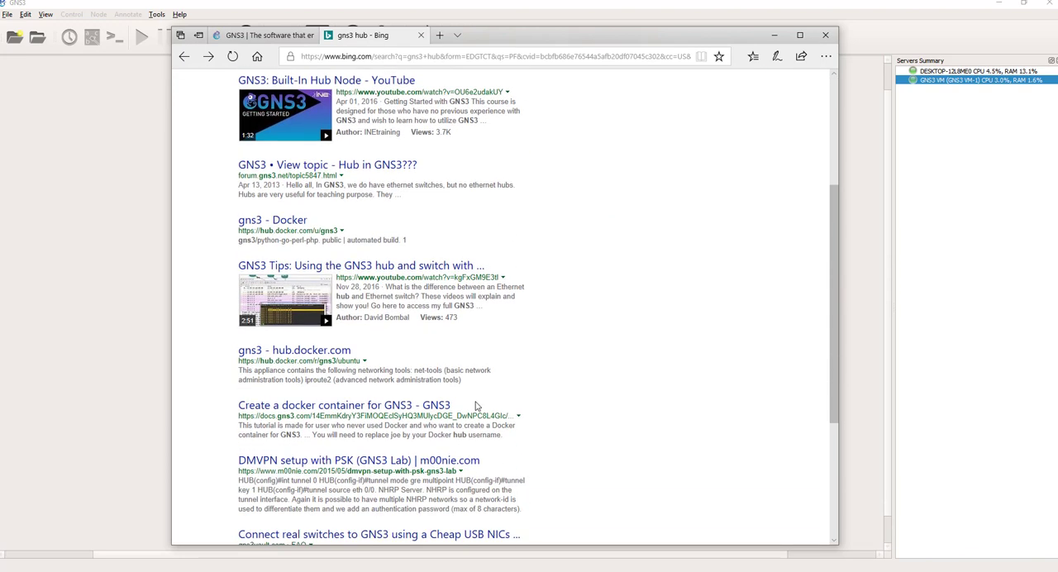
{"action": "scroll", "coordinate": [475, 405], "scroll_direction": "up", "scroll_amount": 5}
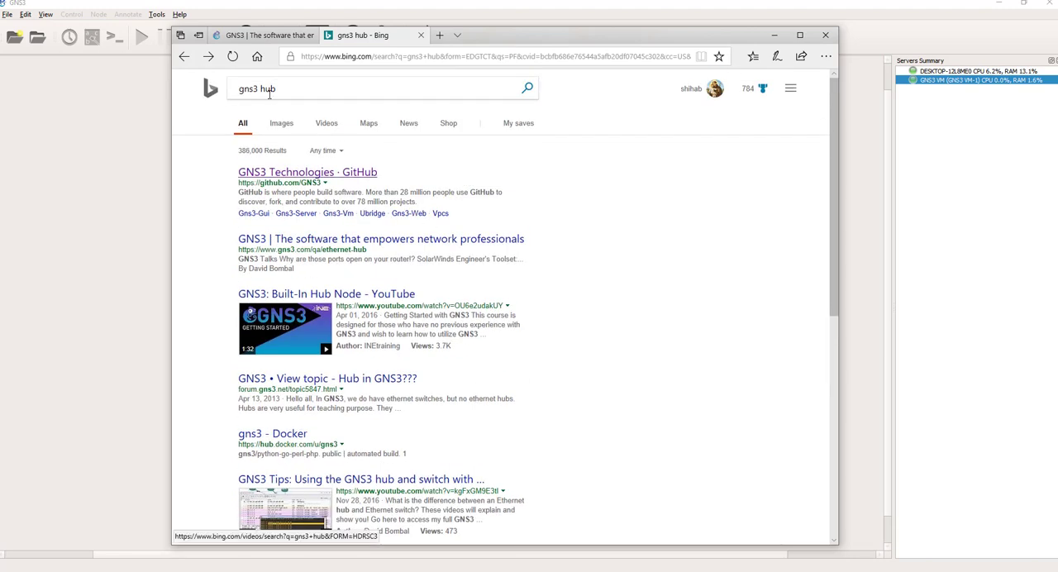
Step: Change the web search to "gns3 github" and open the GNS3 Technologies GitHub result
{"action": "left_click_drag", "start_coordinate": [260, 90], "coordinate": [311, 91]}
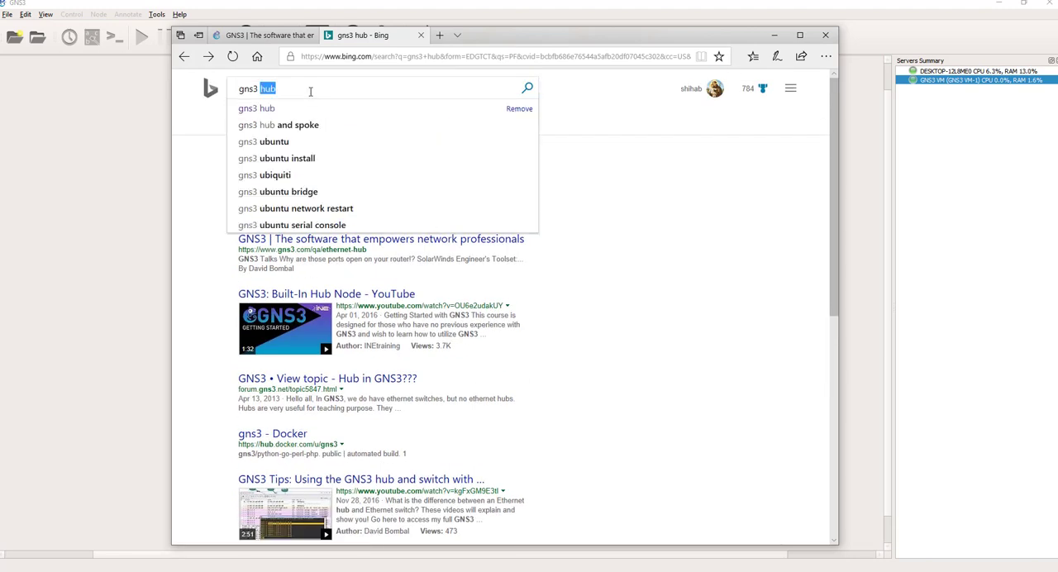
{"action": "type", "text": "github"}
{"action": "key", "text": "Return"}
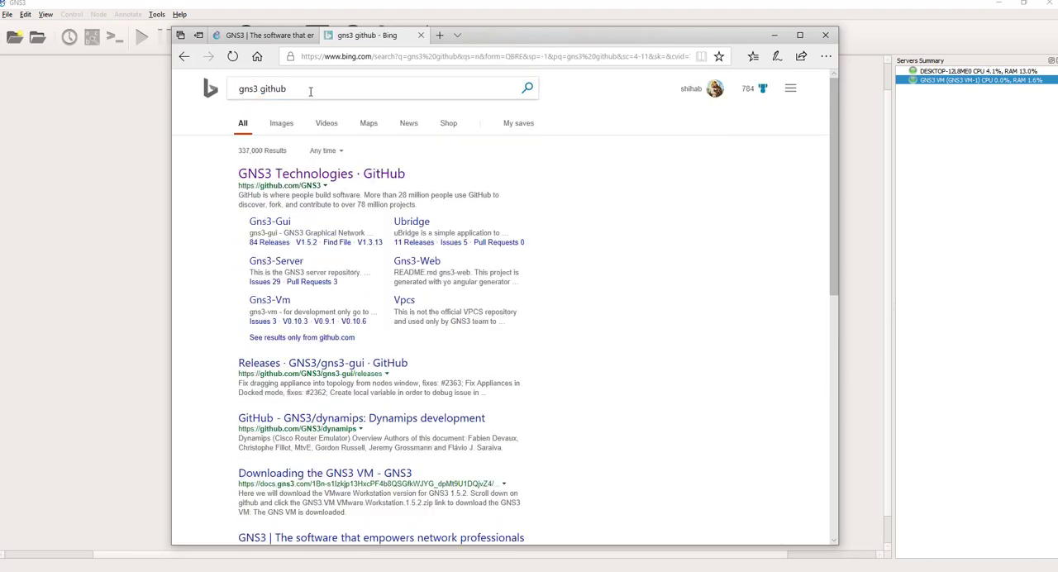
{"action": "left_click", "coordinate": [313, 178]}
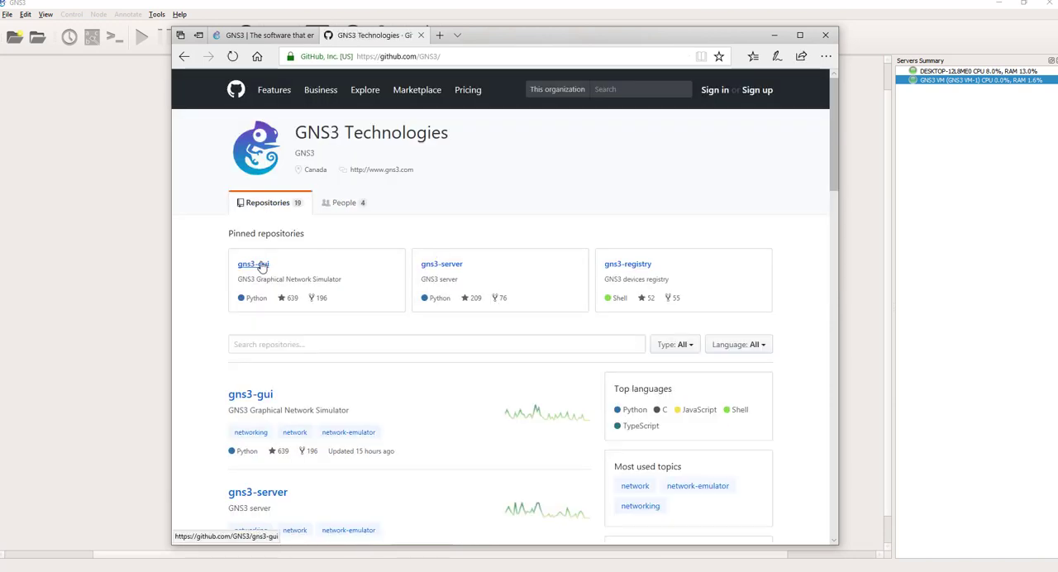
Step: Open the gns3-gui repository and examine its file list and README
{"action": "left_click", "coordinate": [262, 265]}
{"action": "scroll", "coordinate": [444, 307], "scroll_direction": "down", "scroll_amount": 3}
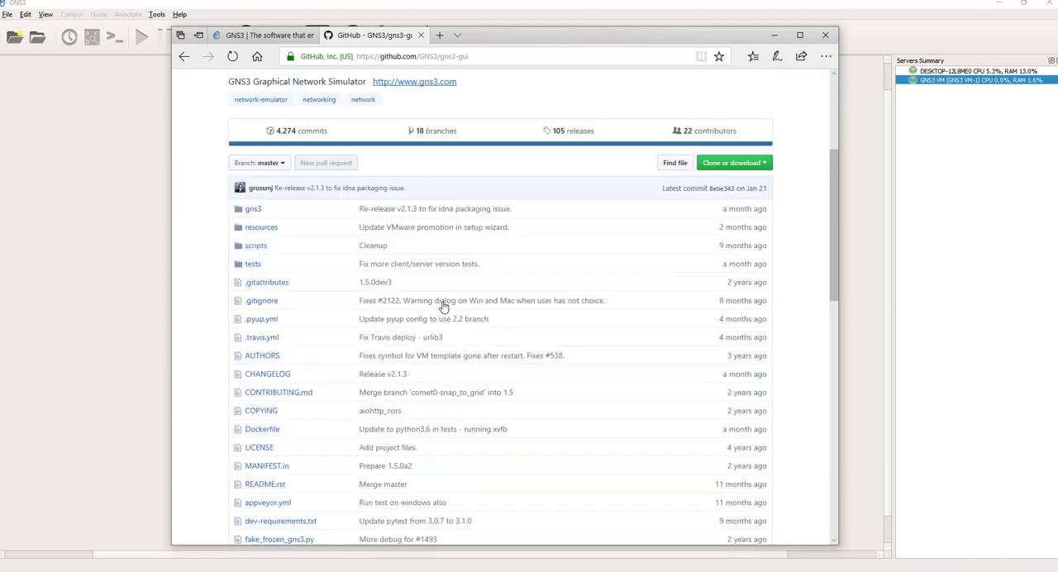
{"action": "scroll", "coordinate": [442, 305], "scroll_direction": "down", "scroll_amount": 7}
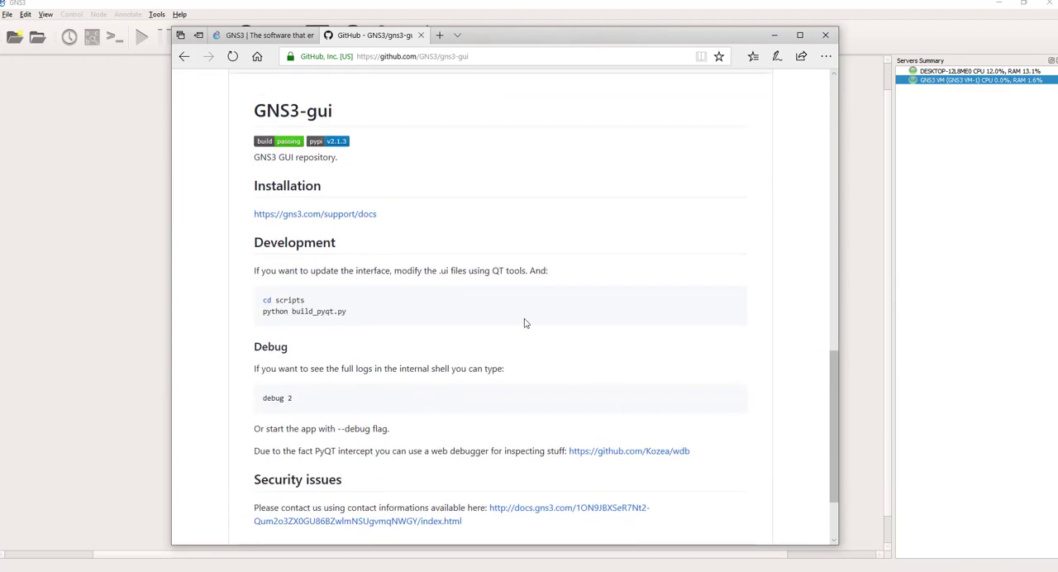
{"action": "scroll", "coordinate": [526, 324], "scroll_direction": "up", "scroll_amount": 10}
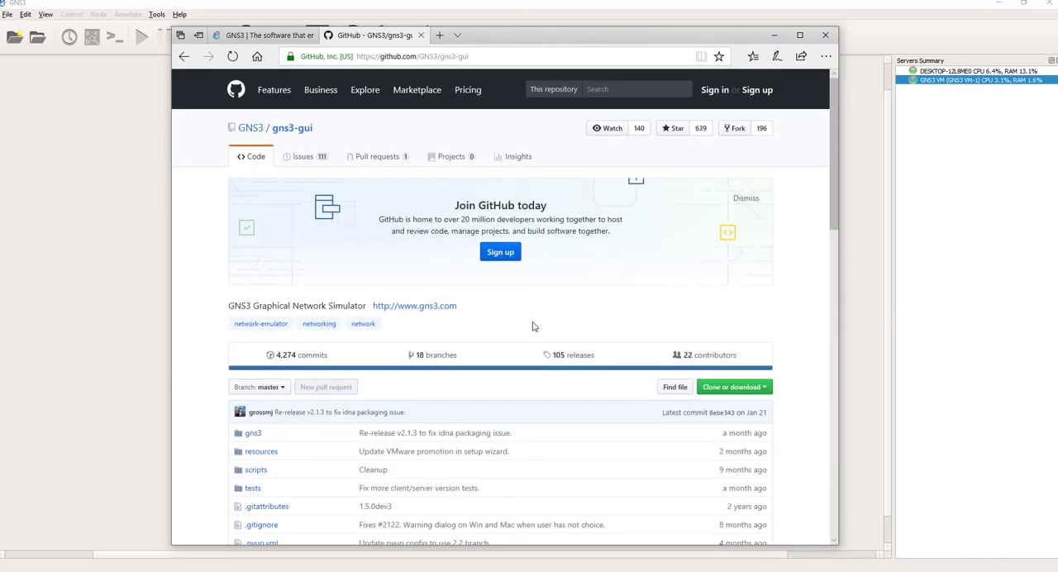
{"action": "left_click_drag", "start_coordinate": [833, 102], "coordinate": [836, 346]}
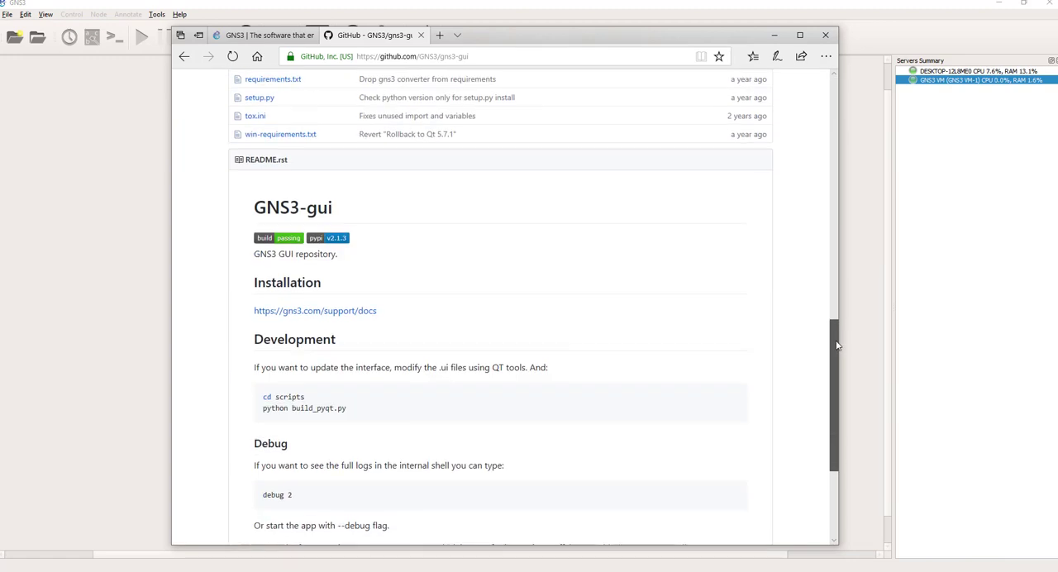
Step: Look over the whole gns3-gui repository page, from its commit and release links through the file list to the README's end
{"action": "left_click_drag", "start_coordinate": [837, 346], "coordinate": [808, 112]}
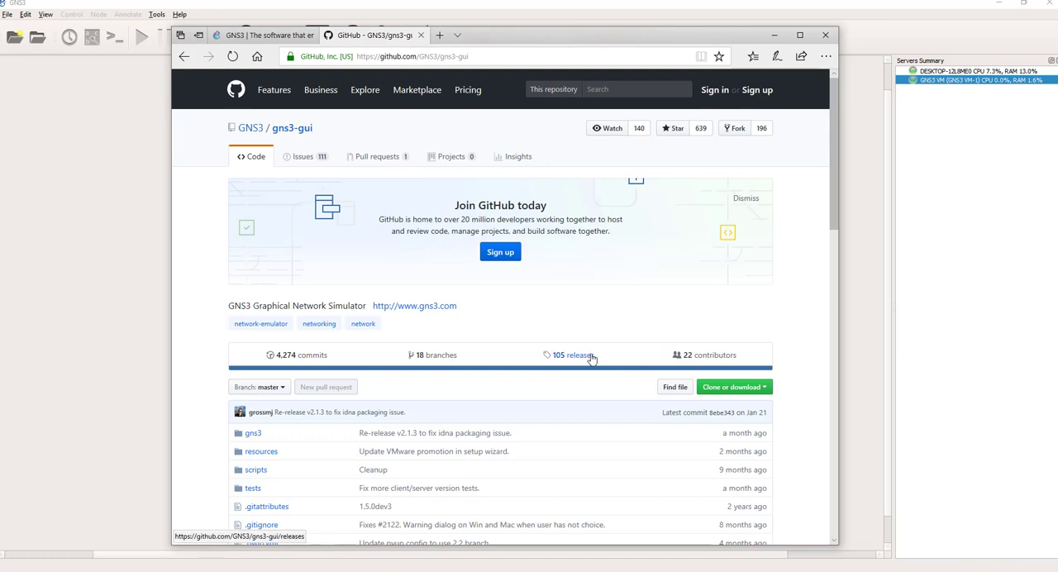
{"action": "scroll", "coordinate": [601, 429], "scroll_direction": "down", "scroll_amount": 15}
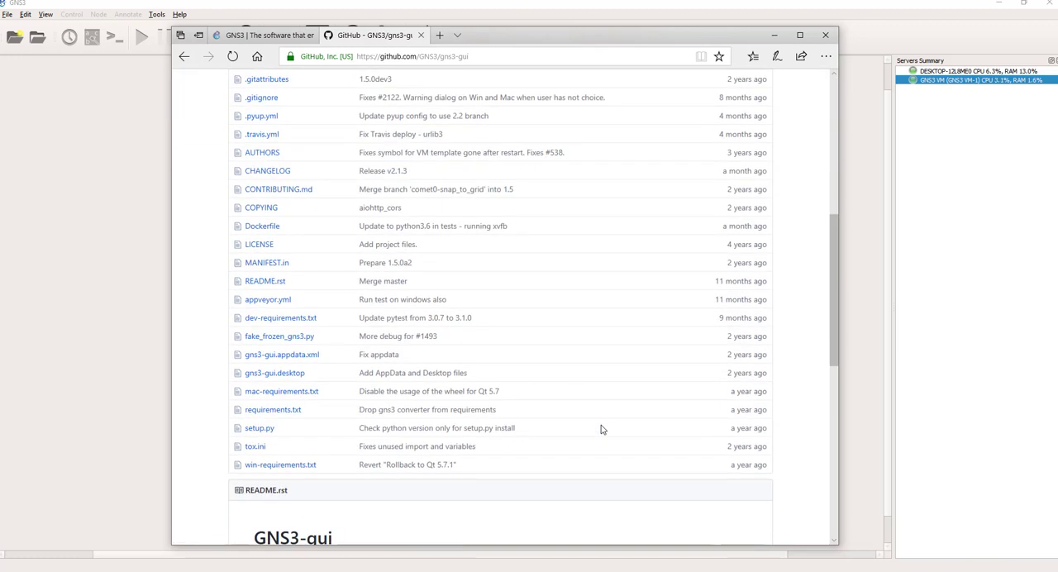
{"action": "scroll", "coordinate": [647, 428], "scroll_direction": "down", "scroll_amount": 2}
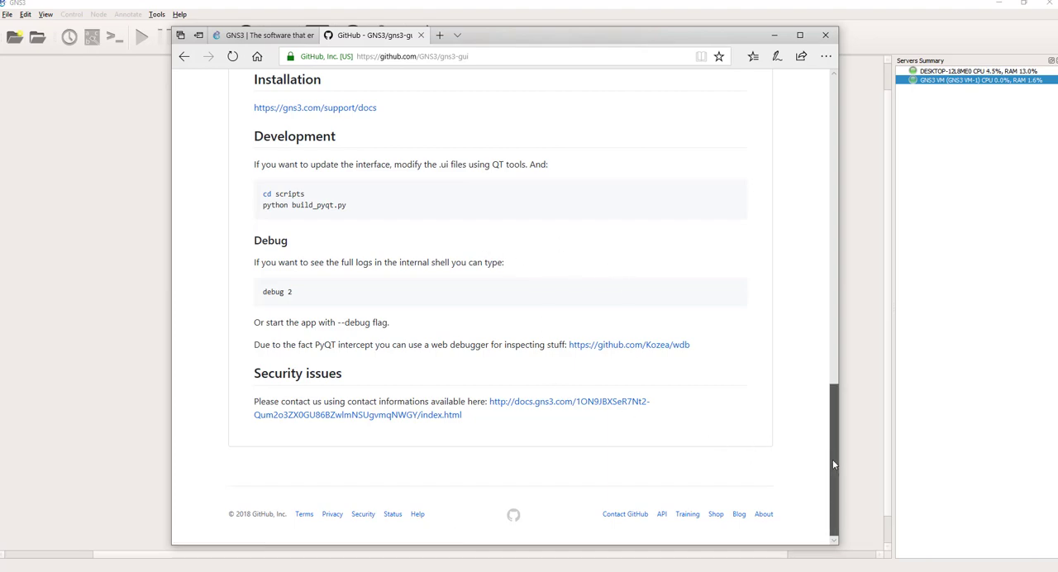
{"action": "left_click_drag", "start_coordinate": [832, 459], "coordinate": [830, 115]}
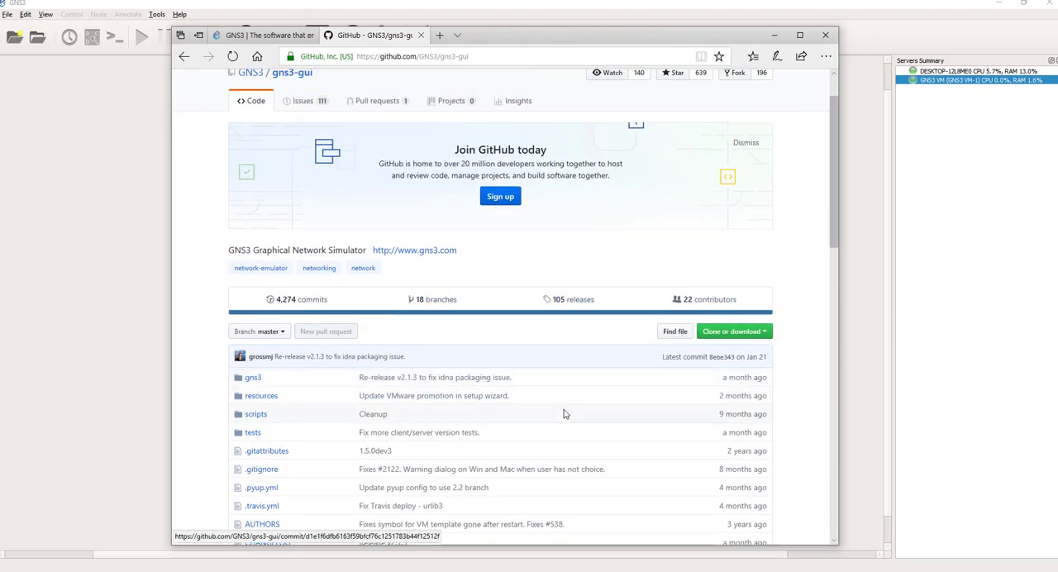
{"action": "scroll", "coordinate": [670, 364], "scroll_direction": "down", "scroll_amount": 10}
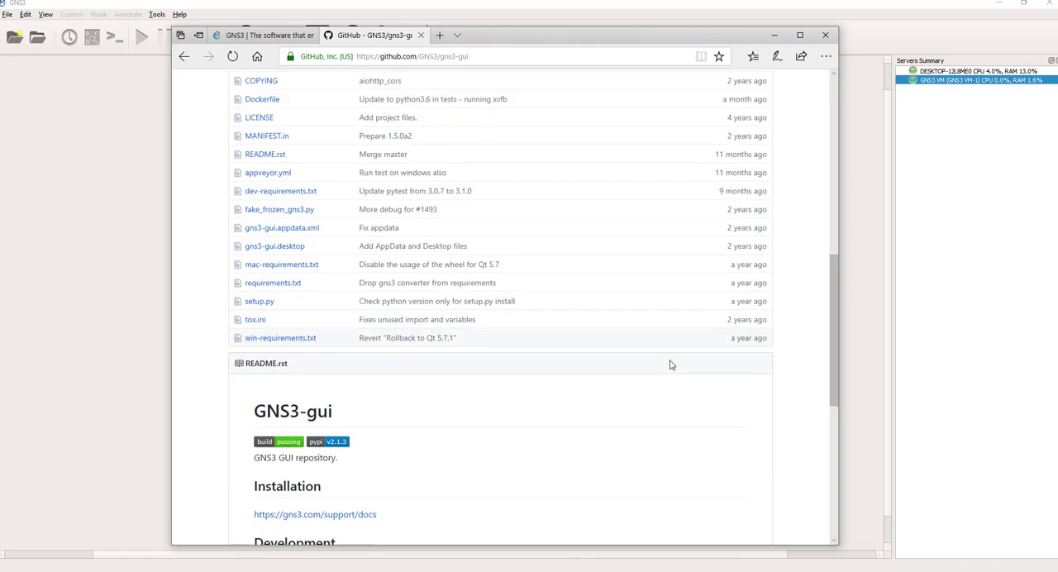
{"action": "scroll", "coordinate": [512, 291], "scroll_direction": "up", "scroll_amount": 5}
{"action": "scroll", "coordinate": [493, 291], "scroll_direction": "up", "scroll_amount": 10}
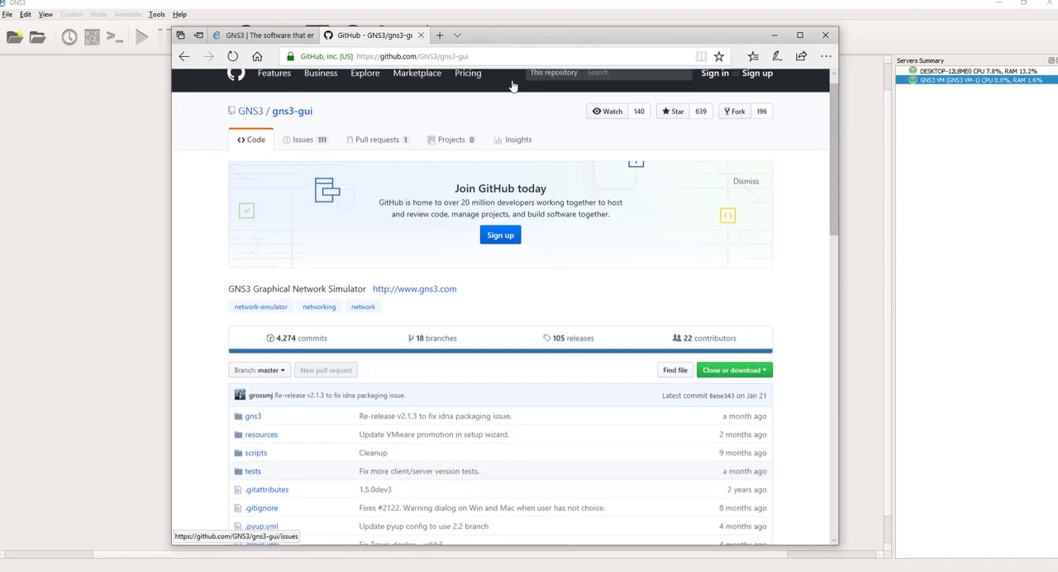
{"action": "scroll", "coordinate": [524, 253], "scroll_direction": "down", "scroll_amount": 10}
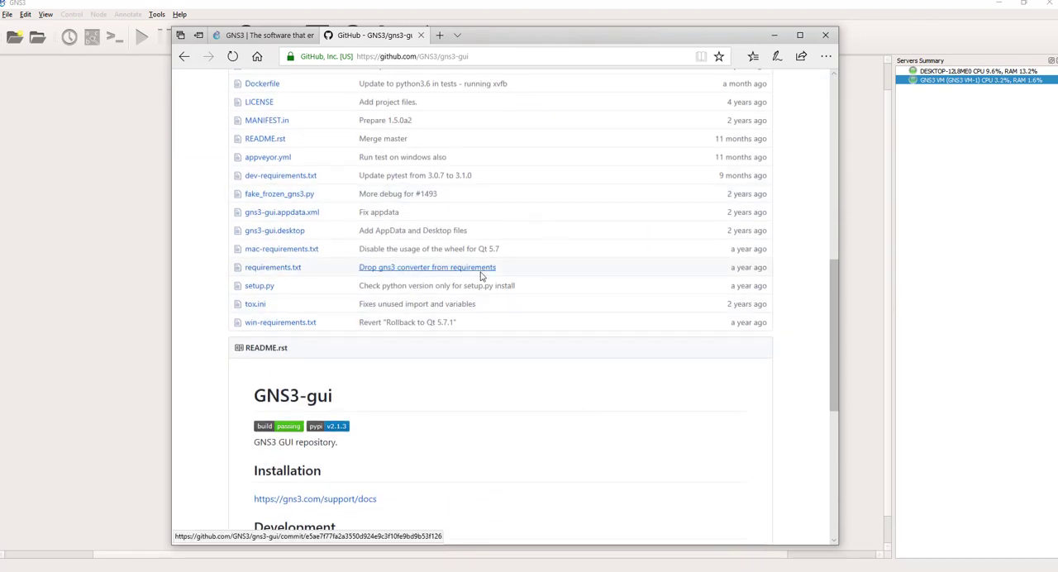
{"action": "scroll", "coordinate": [484, 277], "scroll_direction": "down", "scroll_amount": 5}
{"action": "scroll", "coordinate": [408, 224], "scroll_direction": "up", "scroll_amount": 3}
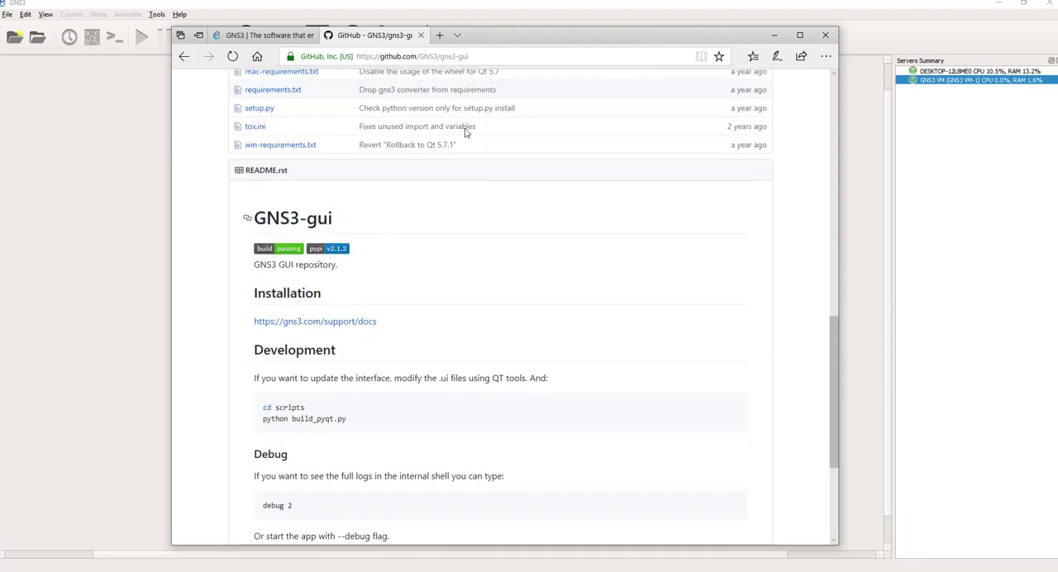
{"action": "scroll", "coordinate": [545, 256], "scroll_direction": "up", "scroll_amount": 10}
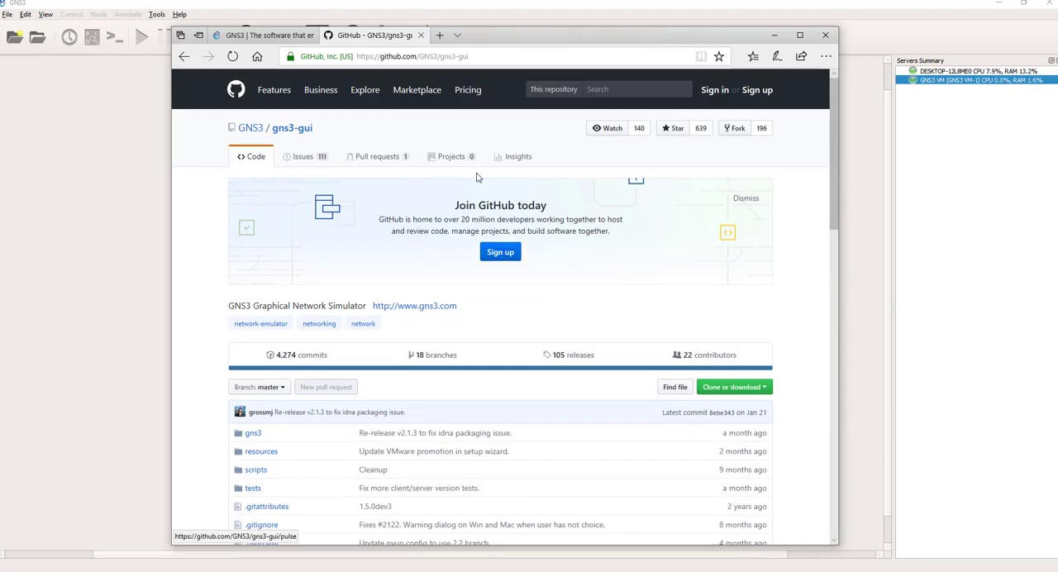
Step: Return to the GNS3 Technologies organization page, open the gns3-server repository and examine its README
{"action": "left_click", "coordinate": [183, 57]}
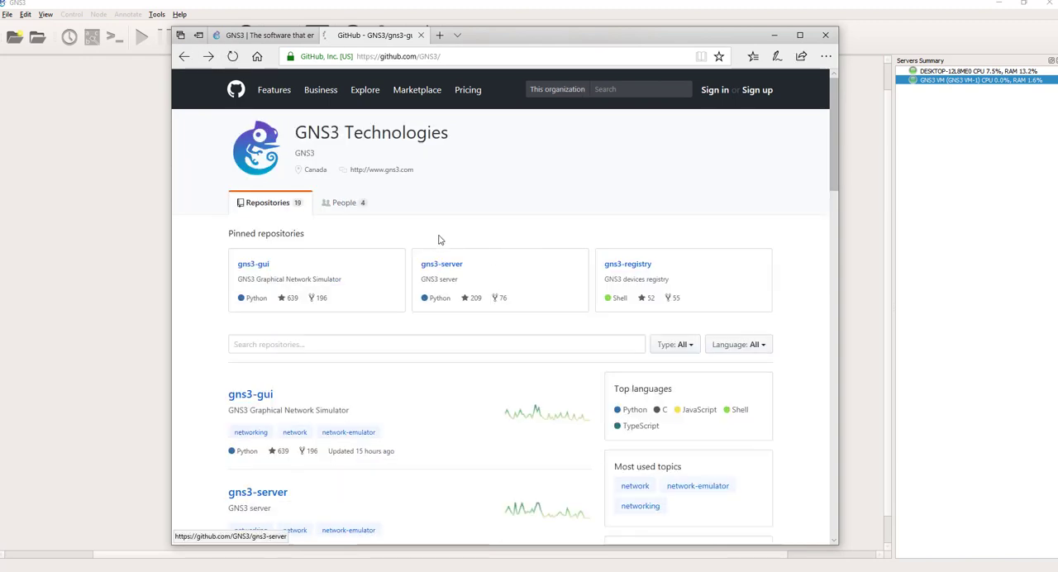
{"action": "left_click", "coordinate": [448, 268]}
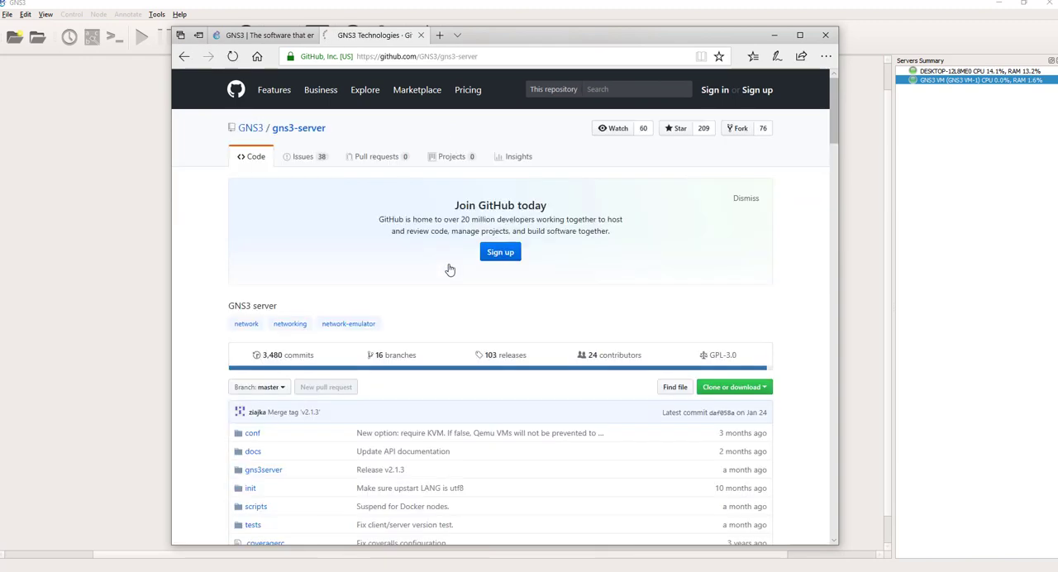
{"action": "scroll", "coordinate": [524, 347], "scroll_direction": "down", "scroll_amount": 15}
{"action": "scroll", "coordinate": [524, 347], "scroll_direction": "down", "scroll_amount": 5}
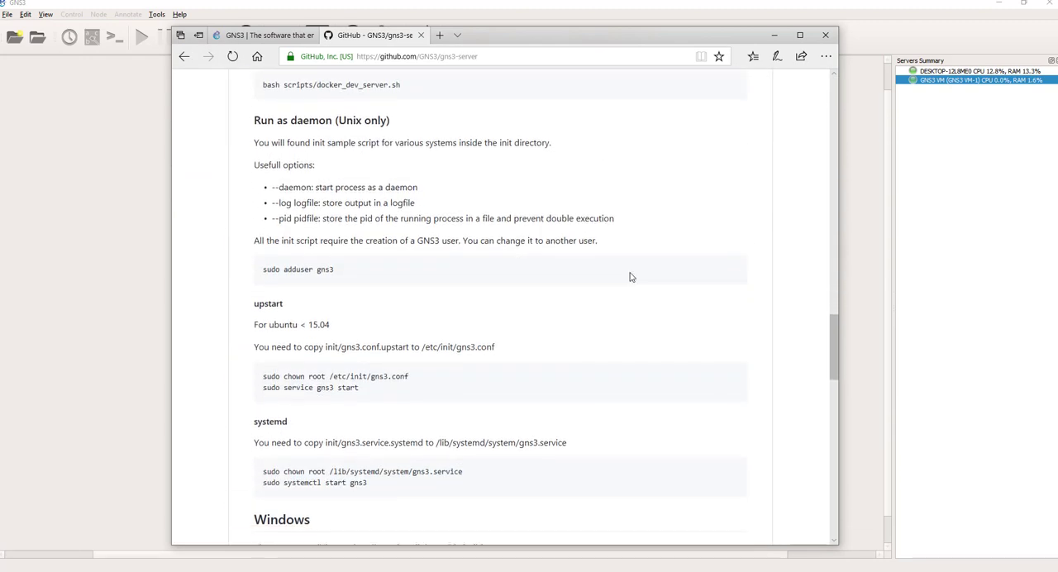
Step: Go back to the "gns3 github" search results and open the GNS3/gns3-gui Releases result
{"action": "left_click", "coordinate": [184, 55]}
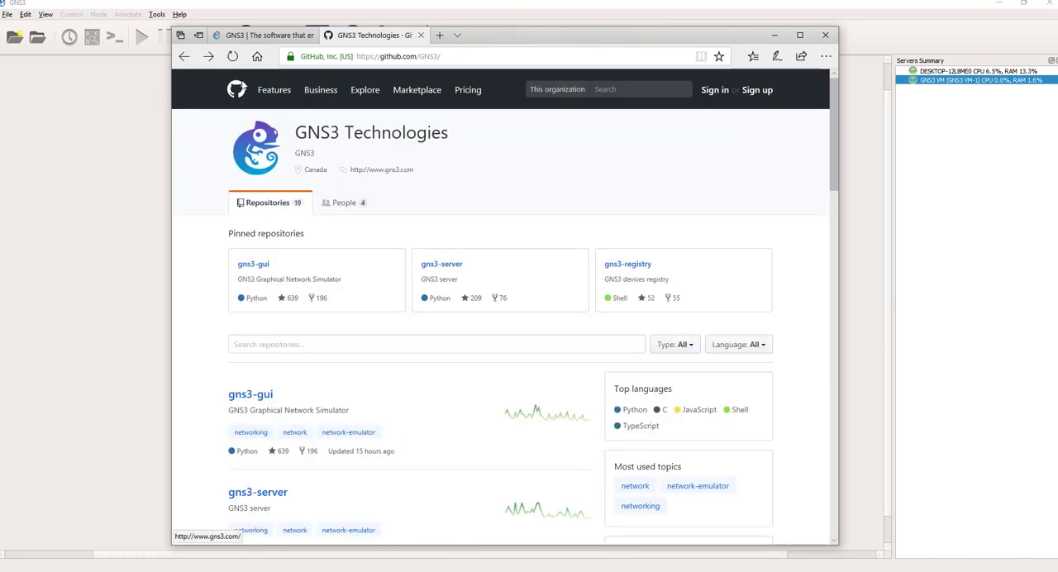
{"action": "left_click", "coordinate": [184, 56]}
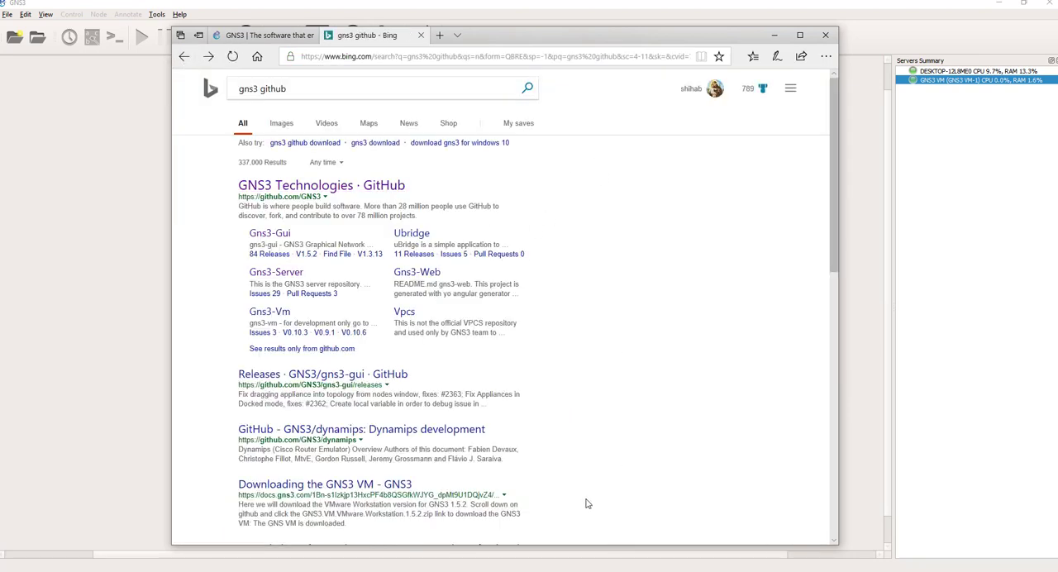
{"action": "left_click", "coordinate": [388, 377]}
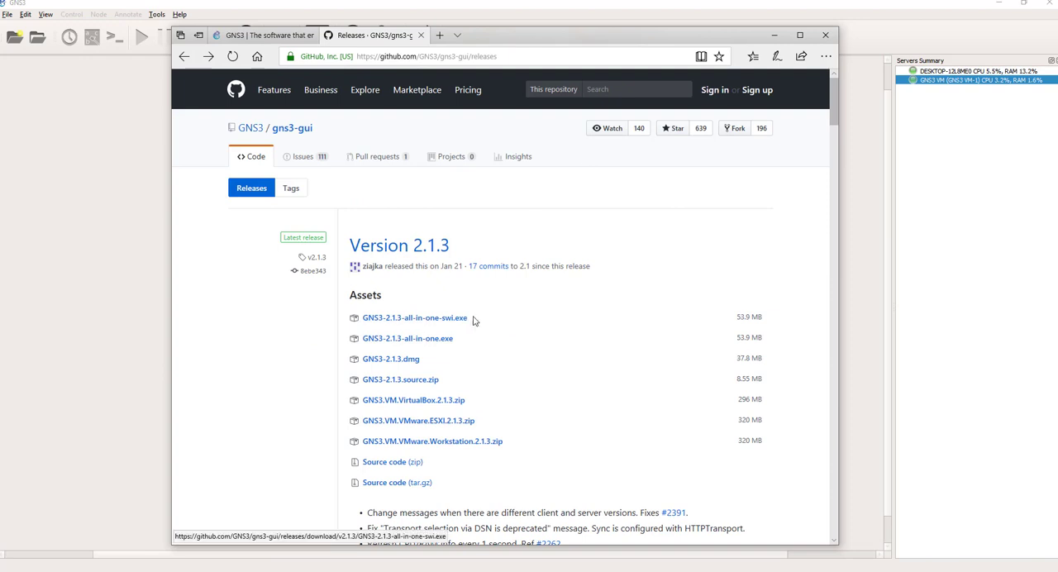
Step: Check the gns3.com home page, then return to the gns3-gui releases and look through the versions and their assets
{"action": "left_click", "coordinate": [263, 37]}
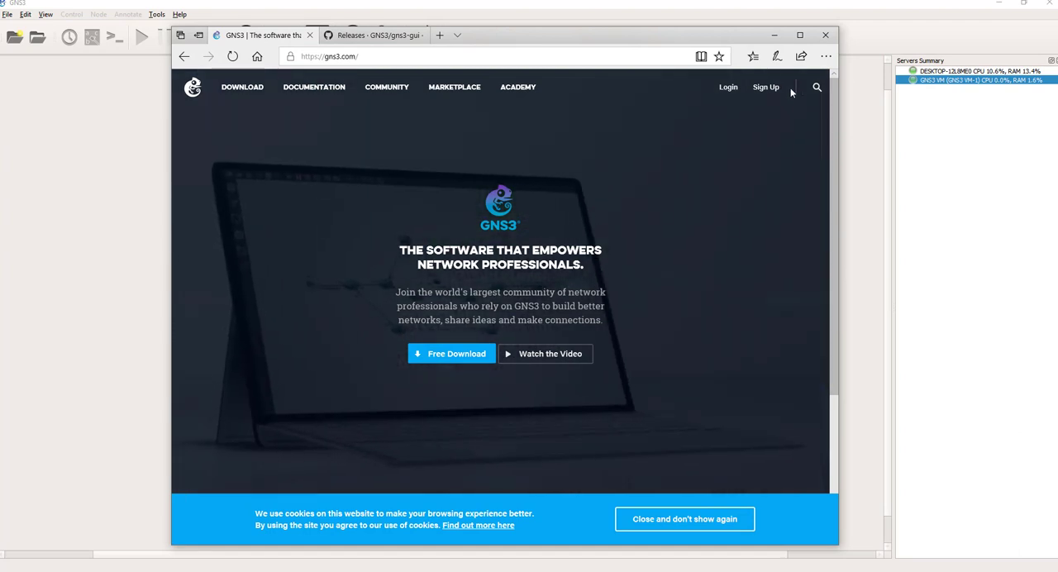
{"action": "left_click", "coordinate": [381, 40]}
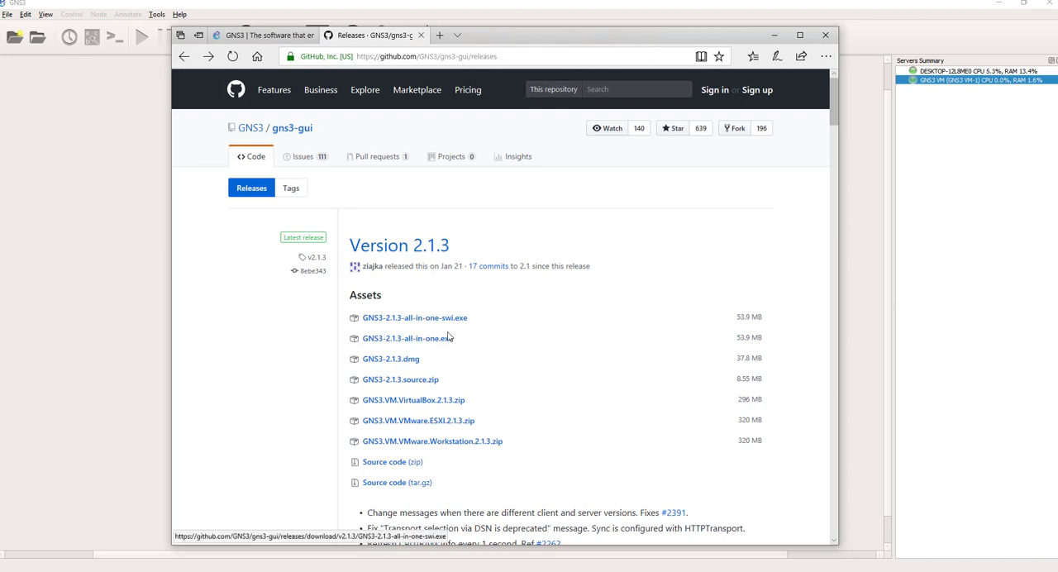
{"action": "scroll", "coordinate": [483, 321], "scroll_direction": "down", "scroll_amount": 15}
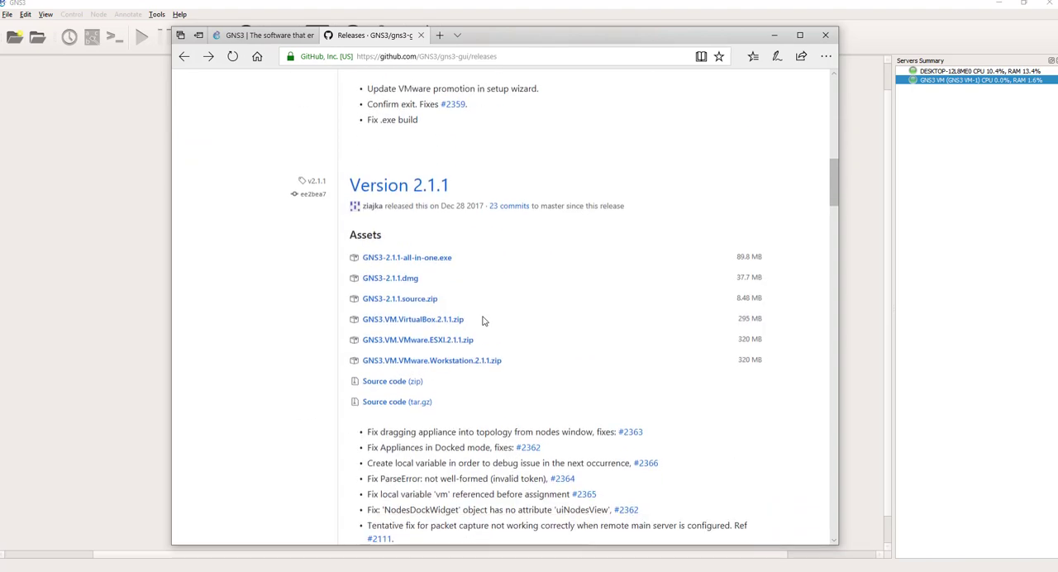
{"action": "scroll", "coordinate": [484, 321], "scroll_direction": "up", "scroll_amount": 20}
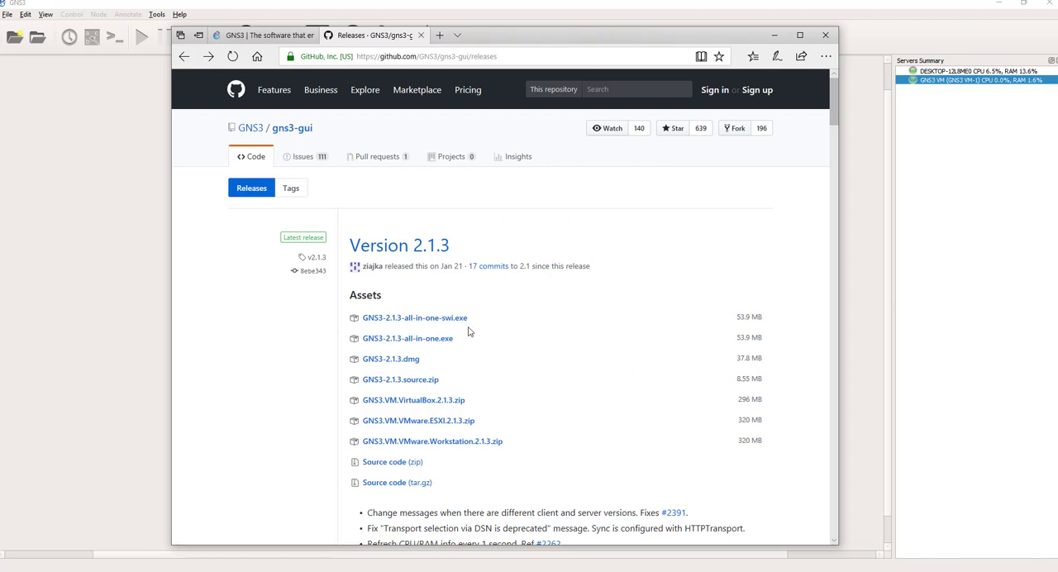
{"action": "scroll", "coordinate": [468, 331], "scroll_direction": "down", "scroll_amount": 3}
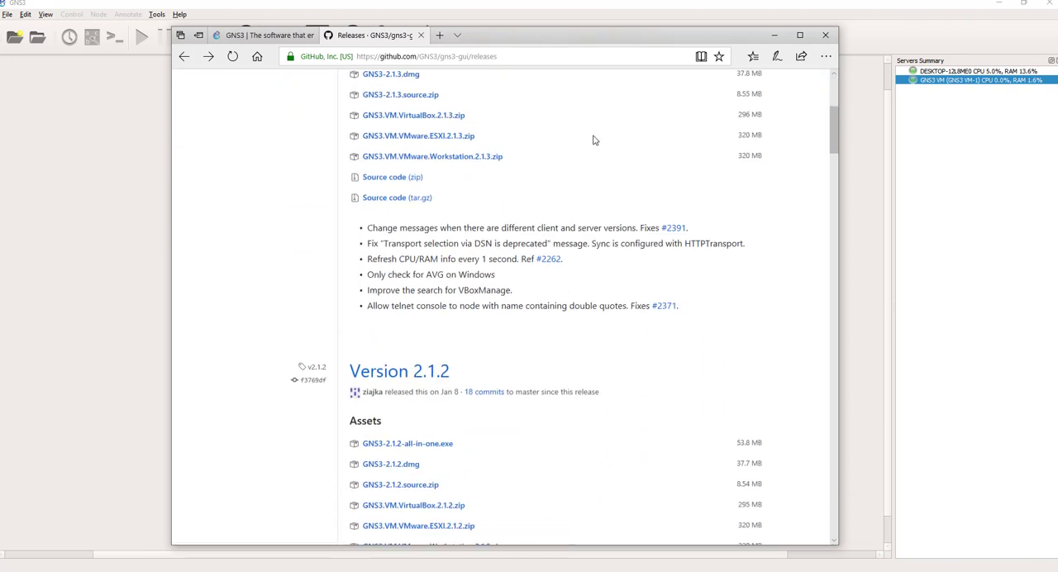
Step: Open the Community page on gns3.com and look through its latest news and community discussions
{"action": "left_click", "coordinate": [265, 35]}
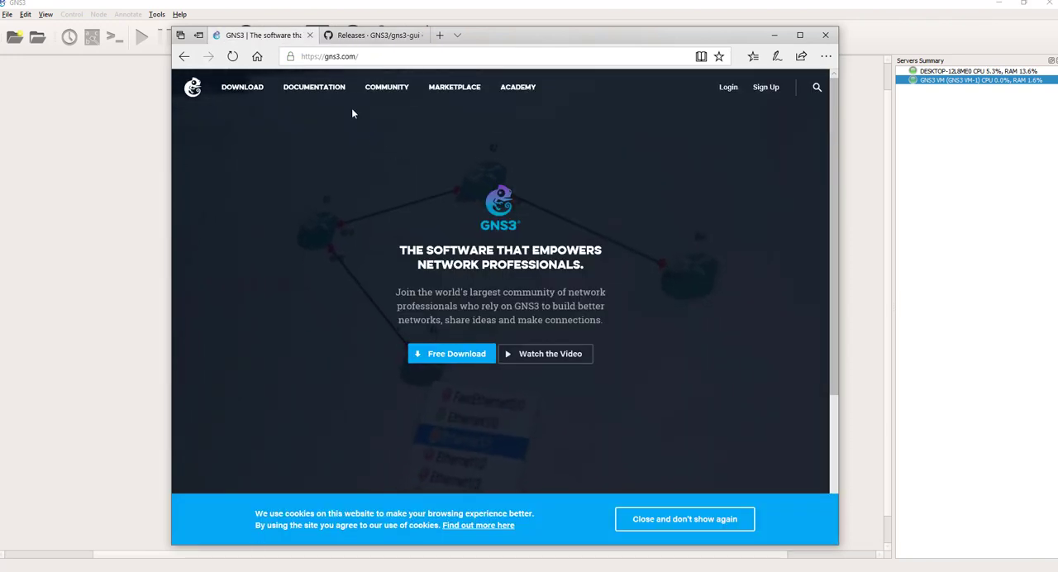
{"action": "left_click", "coordinate": [396, 86]}
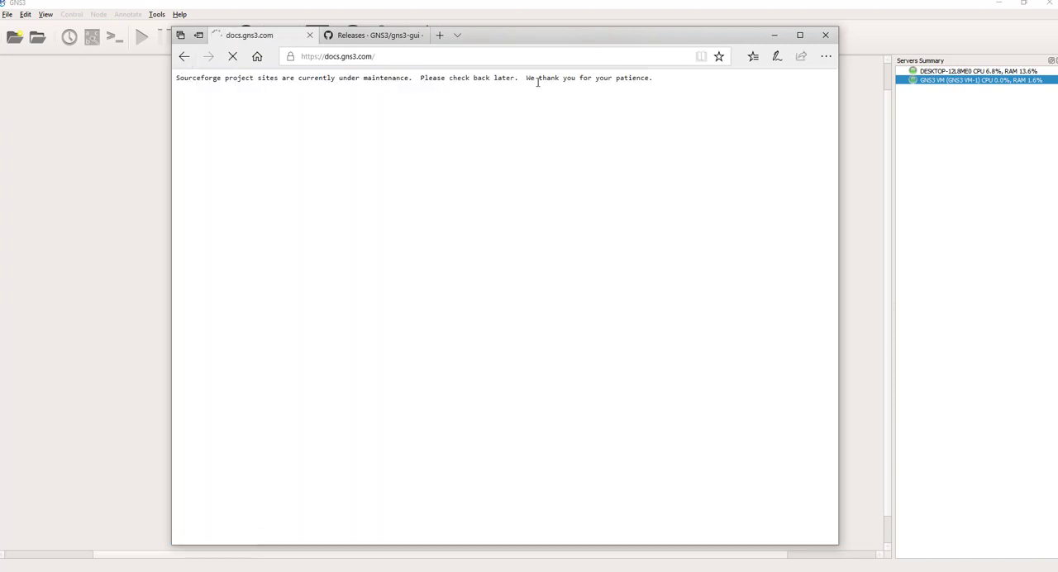
{"action": "left_click", "coordinate": [184, 56]}
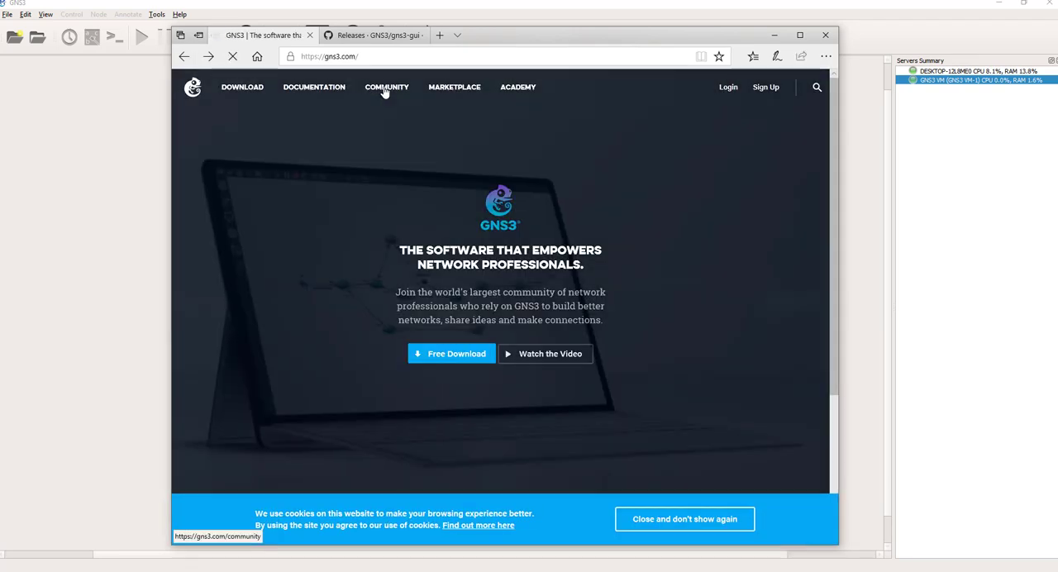
{"action": "left_click", "coordinate": [386, 90]}
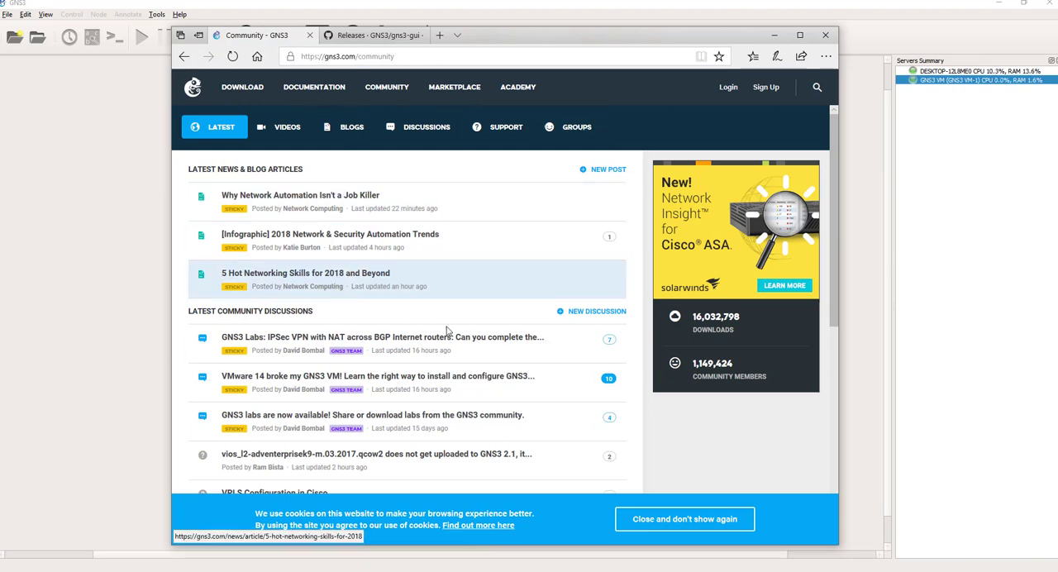
{"action": "scroll", "coordinate": [454, 336], "scroll_direction": "down", "scroll_amount": 3}
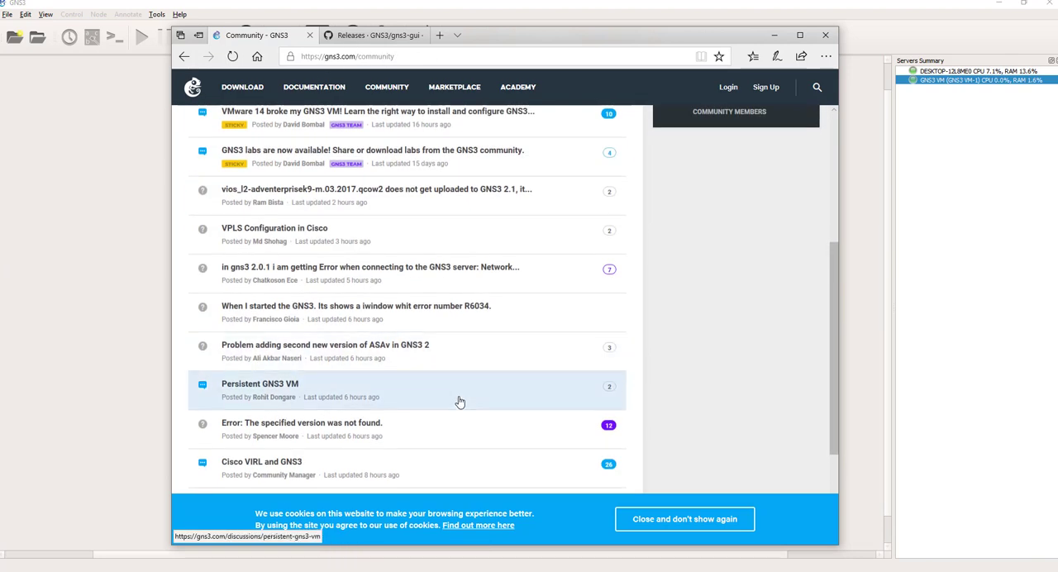
{"action": "scroll", "coordinate": [480, 405], "scroll_direction": "up", "scroll_amount": 3}
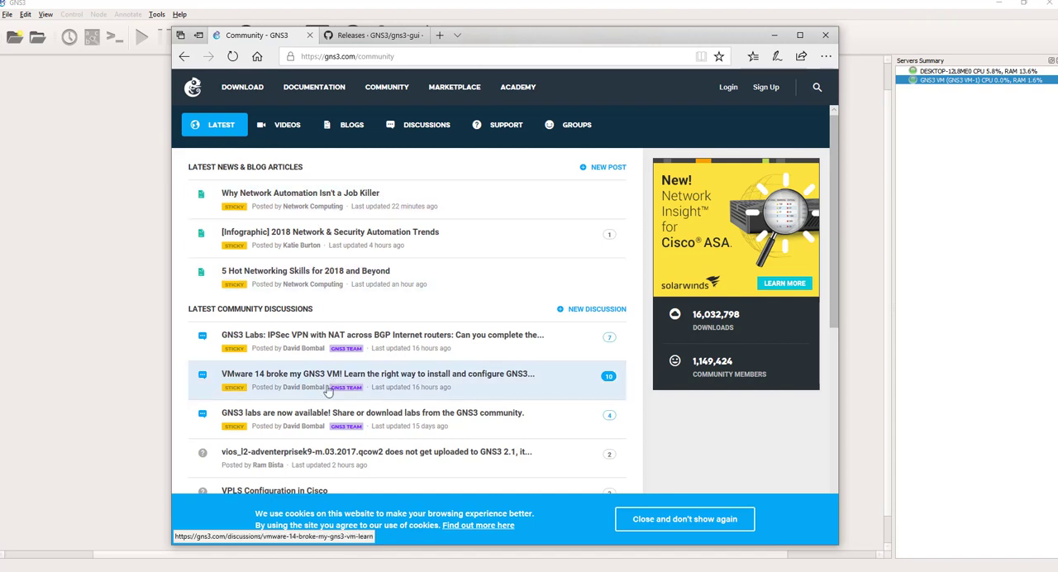
{"action": "scroll", "coordinate": [248, 374], "scroll_direction": "down", "scroll_amount": 1}
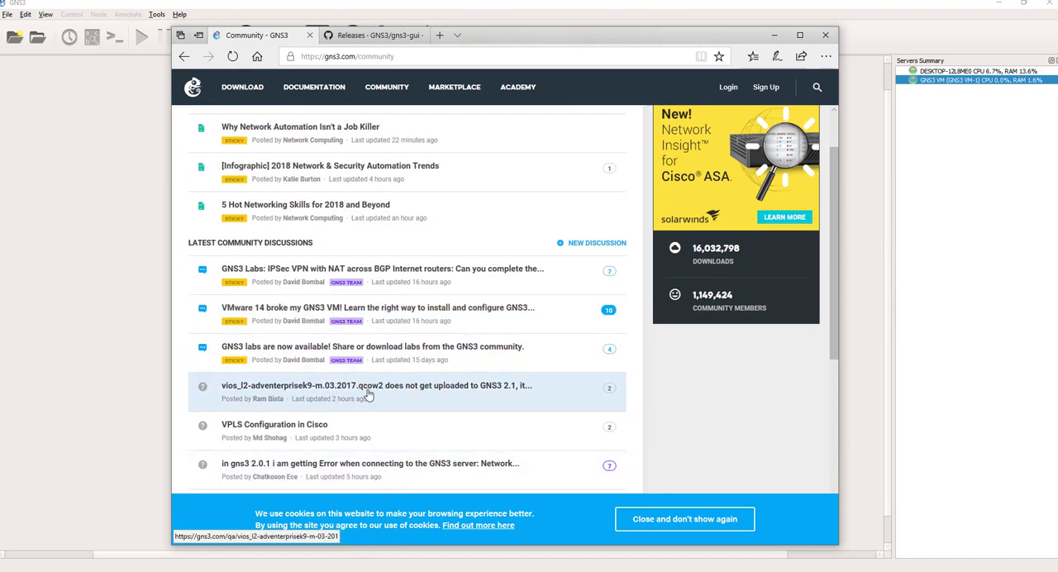
Step: Return to the gns3-gui releases and examine the downloadable assets listed under Version 2.1.3
{"action": "left_click", "coordinate": [360, 38]}
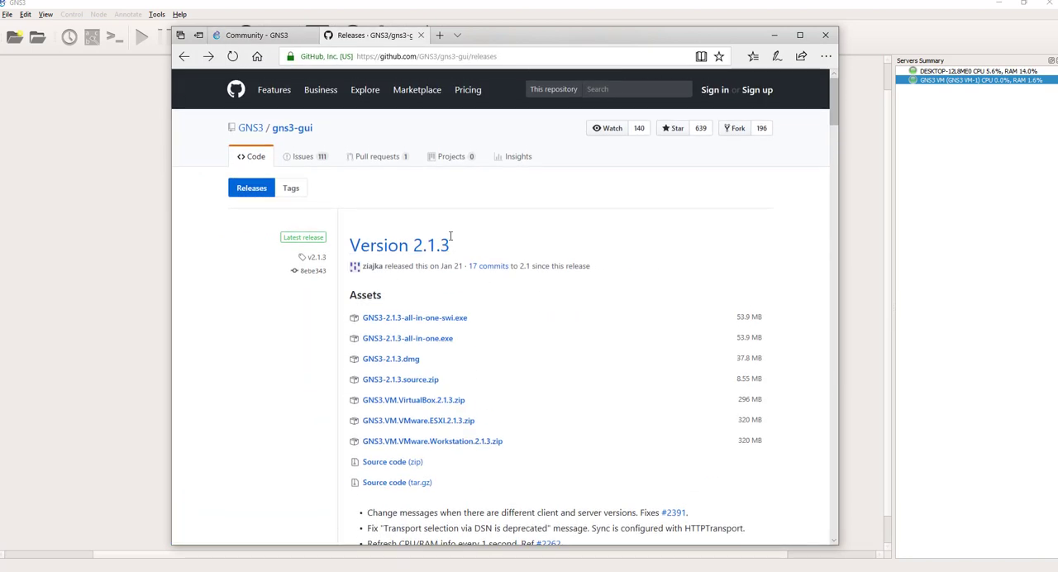
{"action": "scroll", "coordinate": [463, 245], "scroll_direction": "down", "scroll_amount": 4}
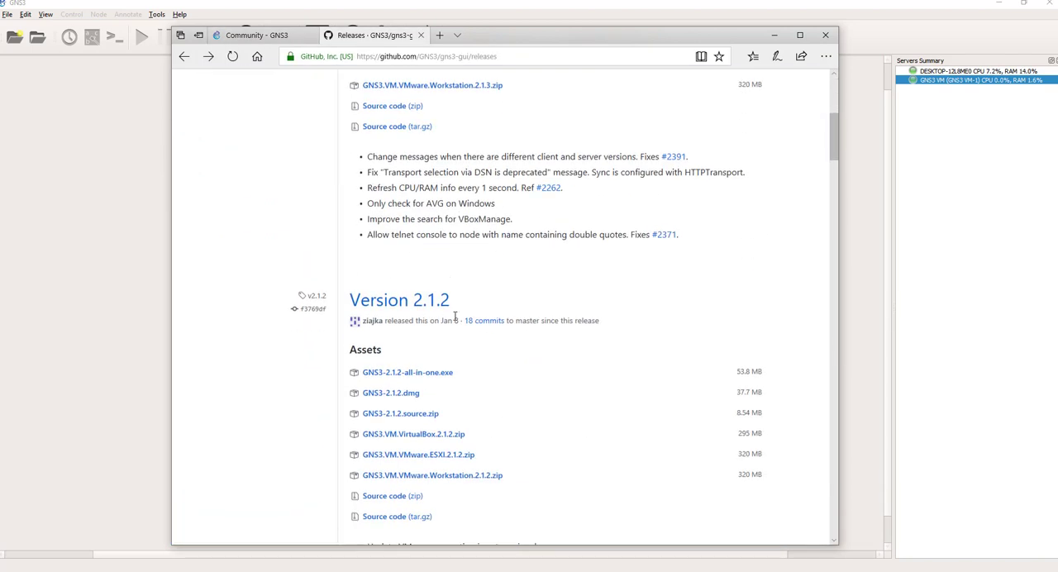
{"action": "scroll", "coordinate": [454, 316], "scroll_direction": "up", "scroll_amount": 5}
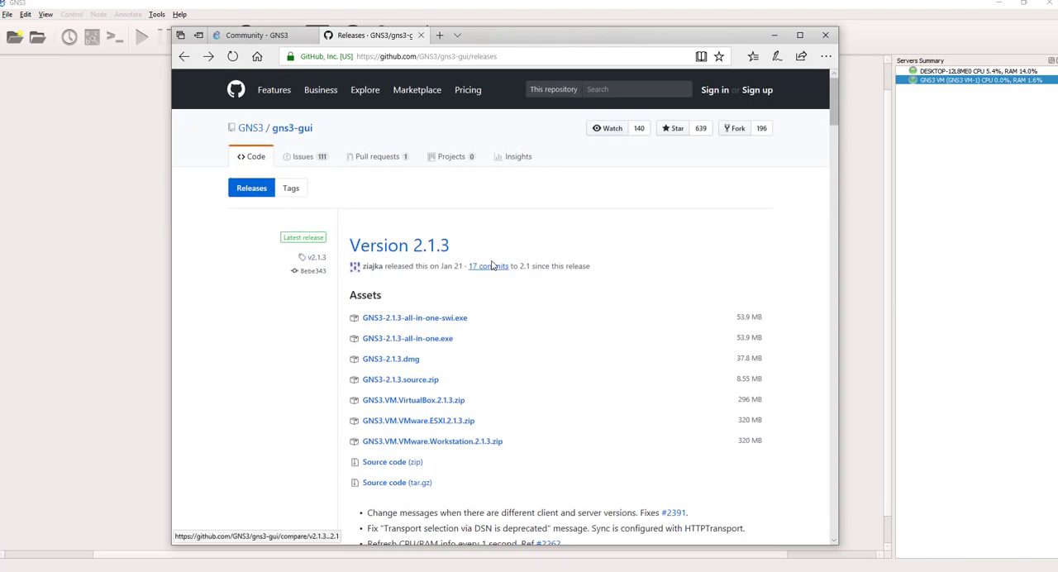
{"action": "scroll", "coordinate": [484, 264], "scroll_direction": "down", "scroll_amount": 2}
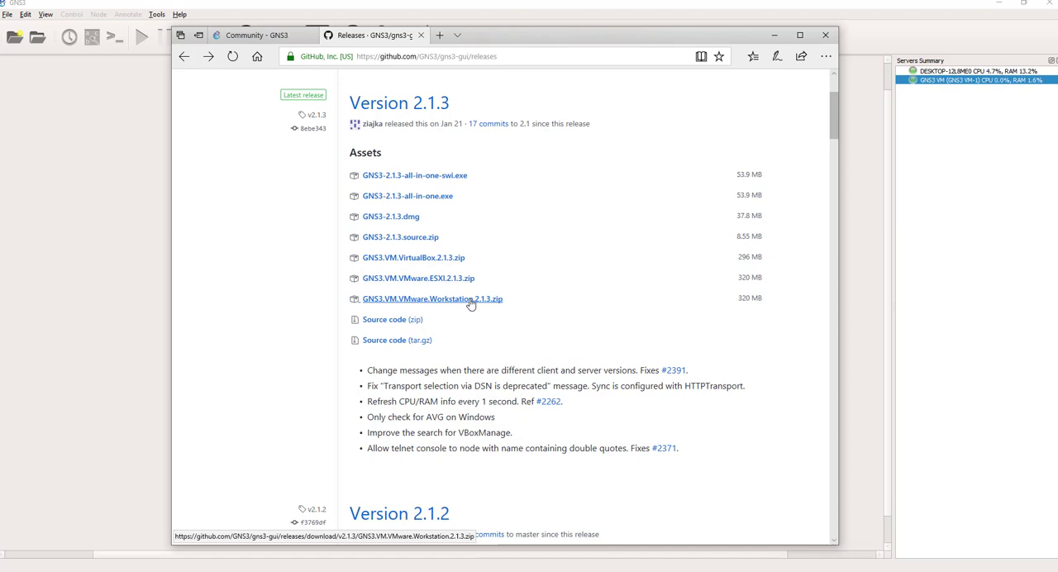
{"action": "scroll", "coordinate": [470, 304], "scroll_direction": "up", "scroll_amount": 1}
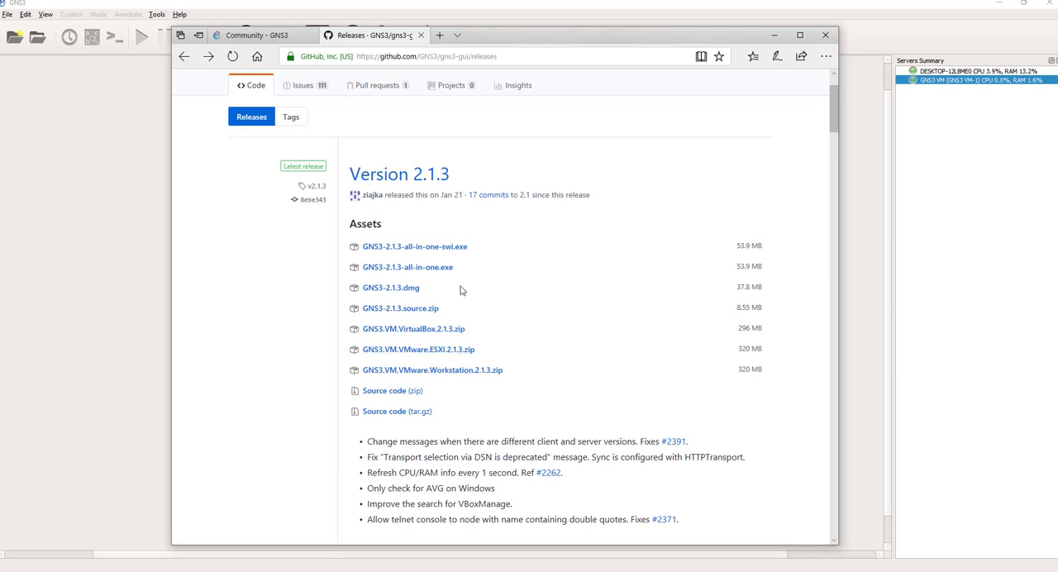
Step: Highlight GNS3-2.1.3-all-in-one.exe and GNS3.VM.VMware.Workstation.2.1.3.zip in the Version 2.1.3 assets, then view the older releases
{"action": "left_click_drag", "start_coordinate": [460, 271], "coordinate": [376, 278]}
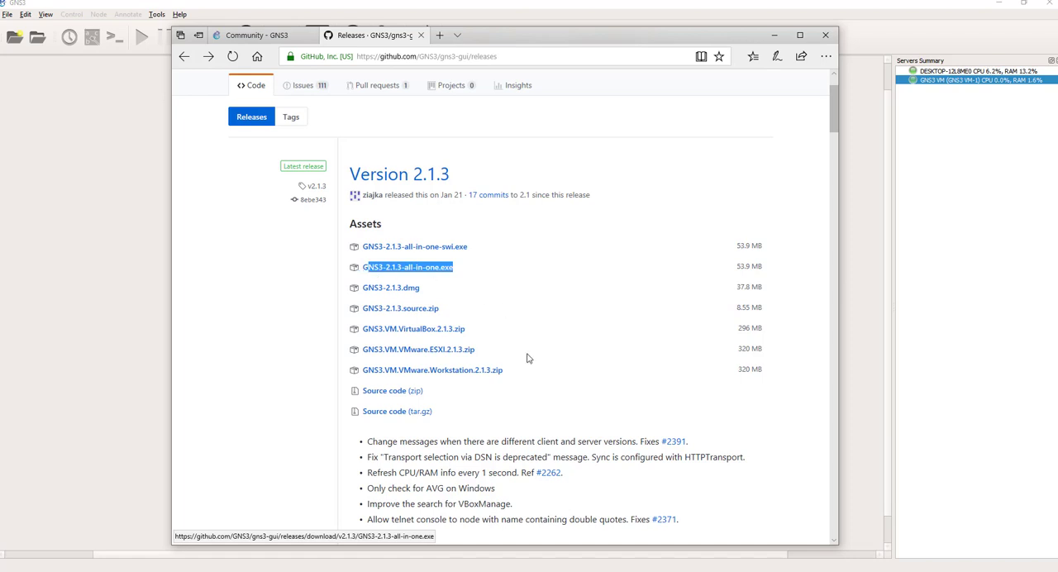
{"action": "left_click_drag", "start_coordinate": [512, 377], "coordinate": [358, 381]}
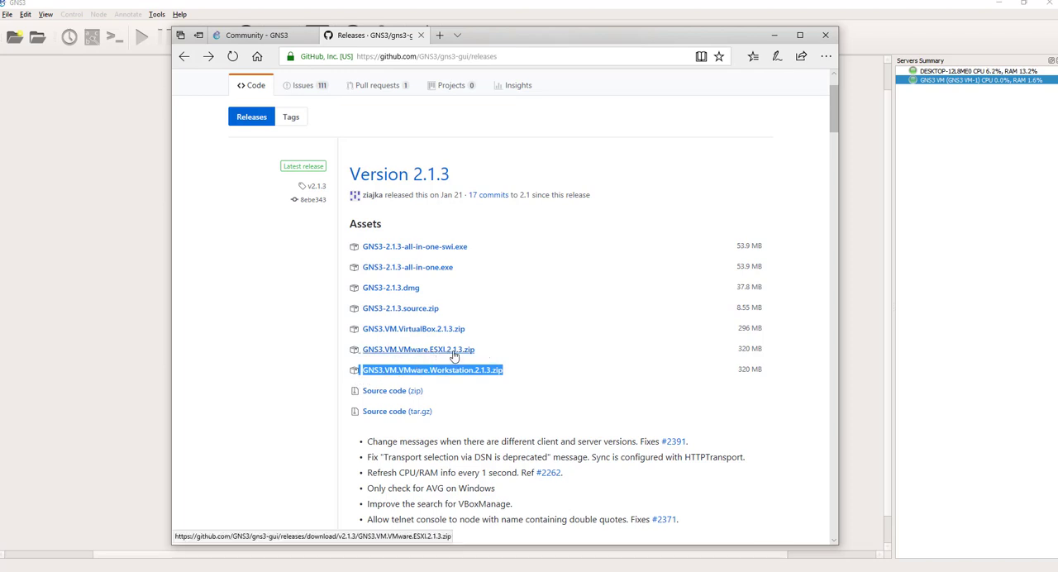
{"action": "scroll", "coordinate": [514, 403], "scroll_direction": "down", "scroll_amount": 5}
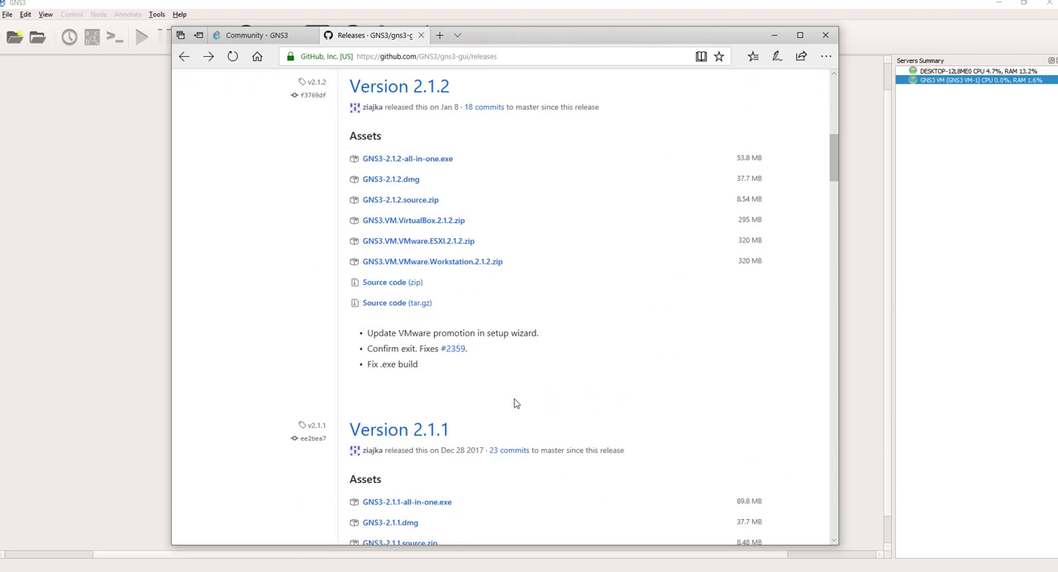
Step: Switch to GNS3 VM-1 in VMware Workstation and check the product name and version in its About information
{"action": "scroll", "coordinate": [514, 403], "scroll_direction": "up", "scroll_amount": 6}
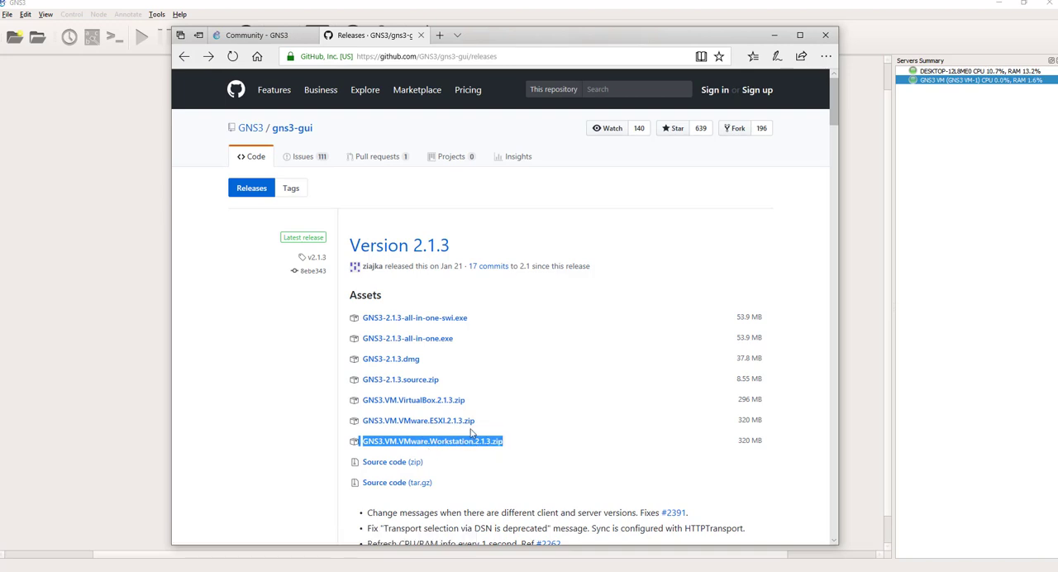
{"action": "mouse_move", "coordinate": [364, 571]}
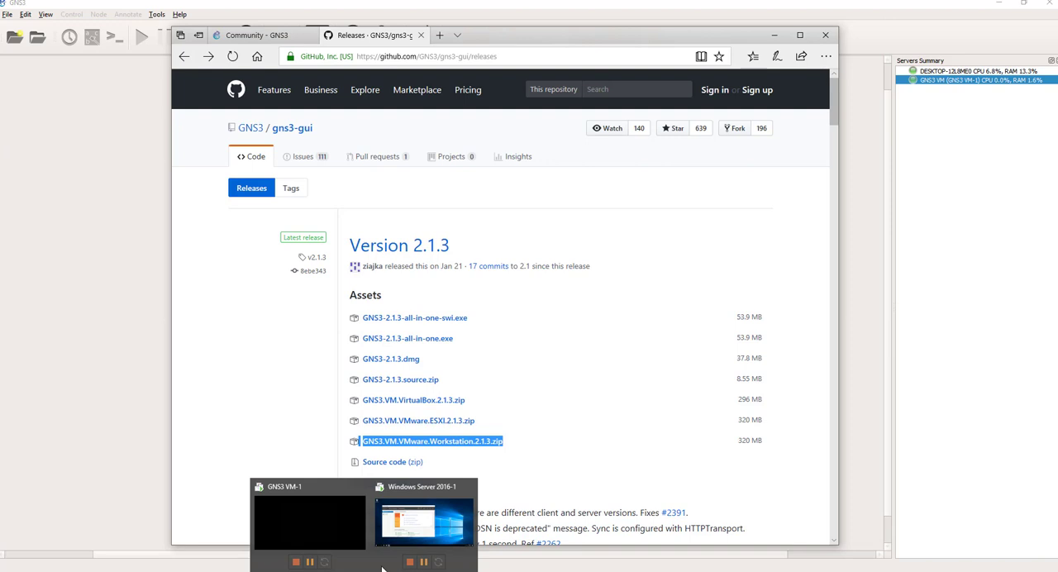
{"action": "left_click", "coordinate": [394, 522]}
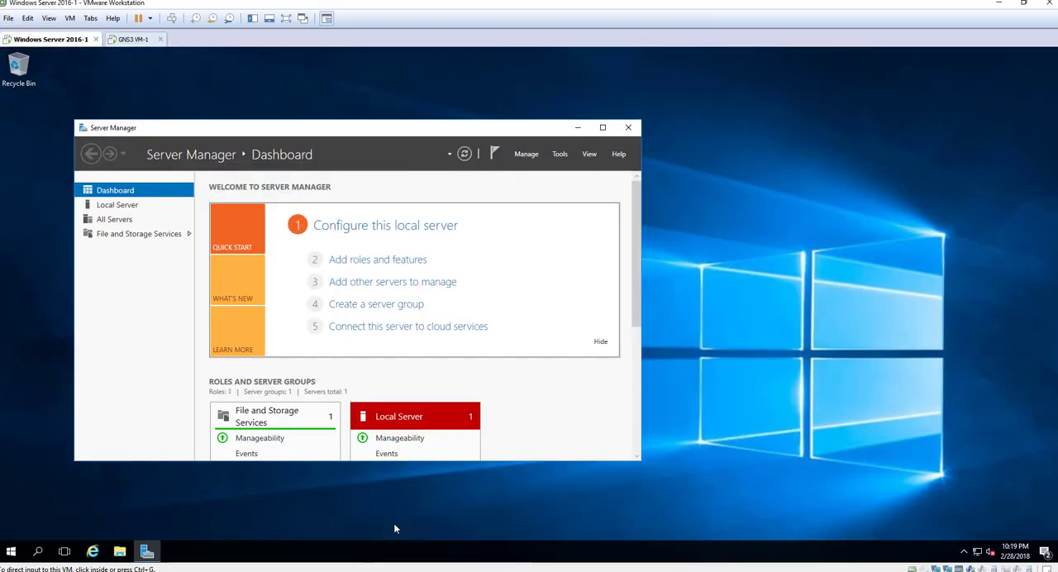
{"action": "left_click", "coordinate": [135, 39]}
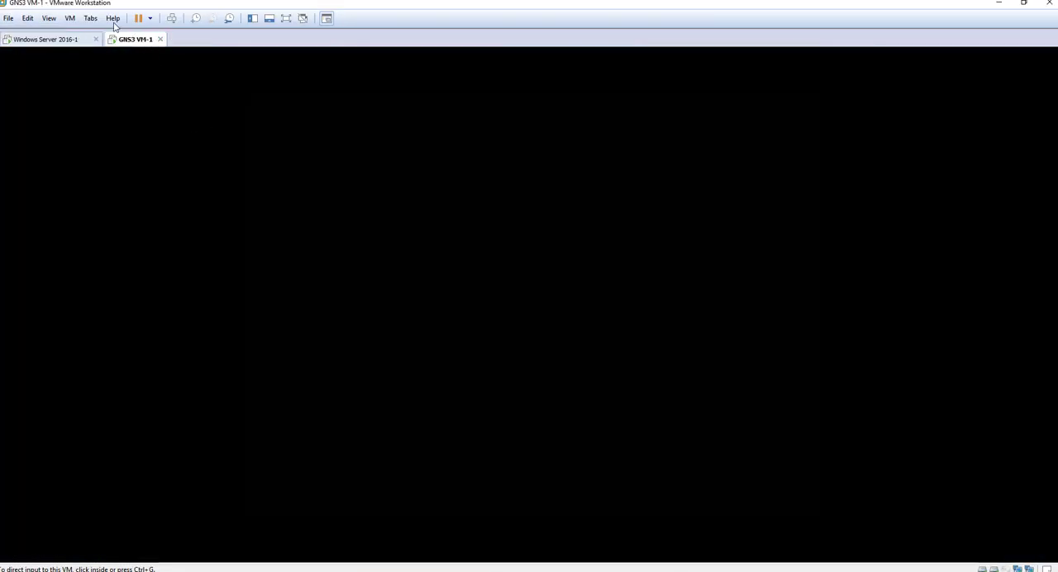
{"action": "left_click", "coordinate": [113, 18]}
{"action": "left_click", "coordinate": [140, 130]}
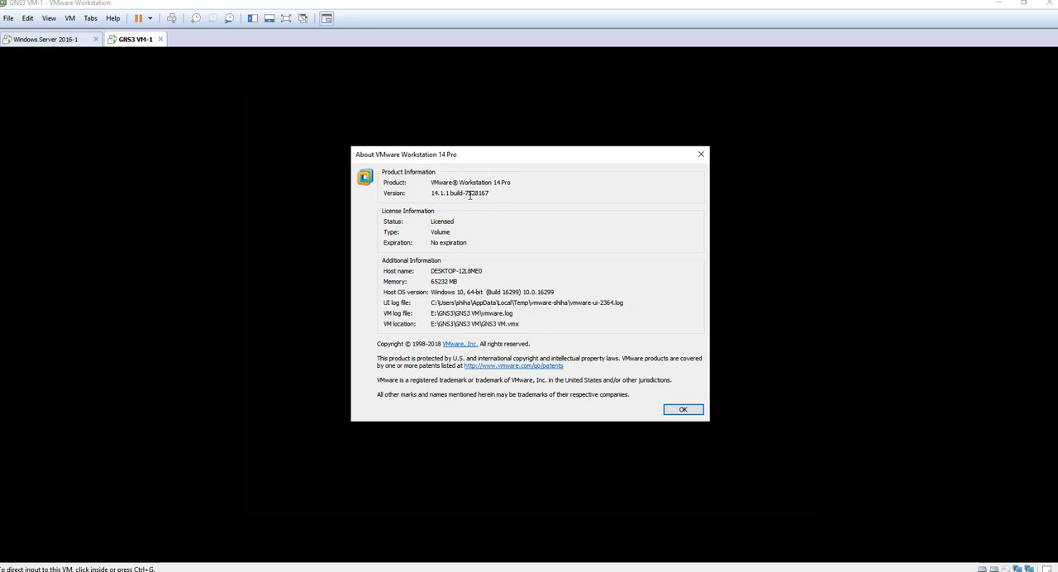
{"action": "left_click_drag", "start_coordinate": [516, 182], "coordinate": [421, 189]}
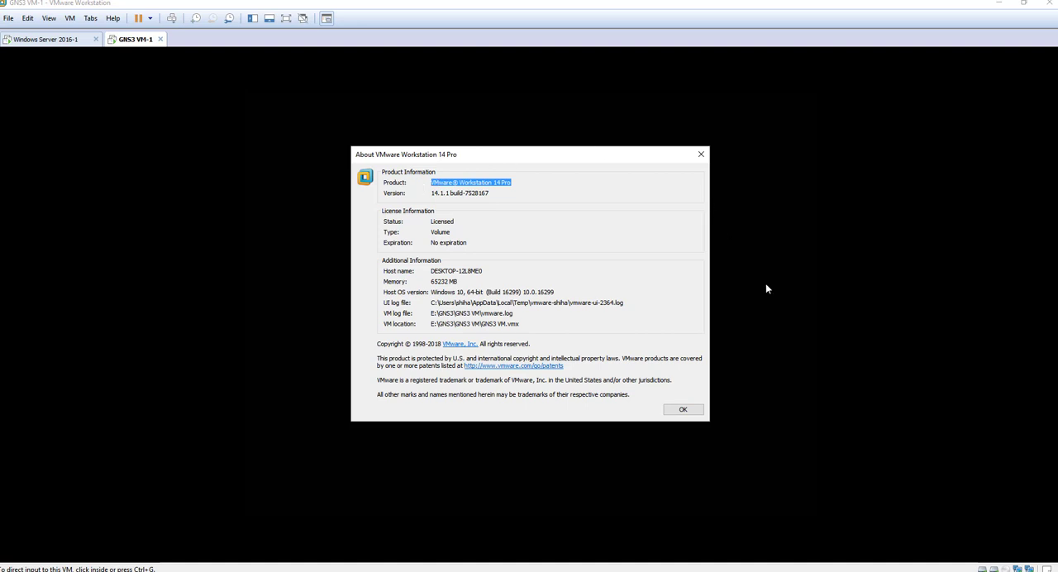
{"action": "left_click", "coordinate": [678, 409]}
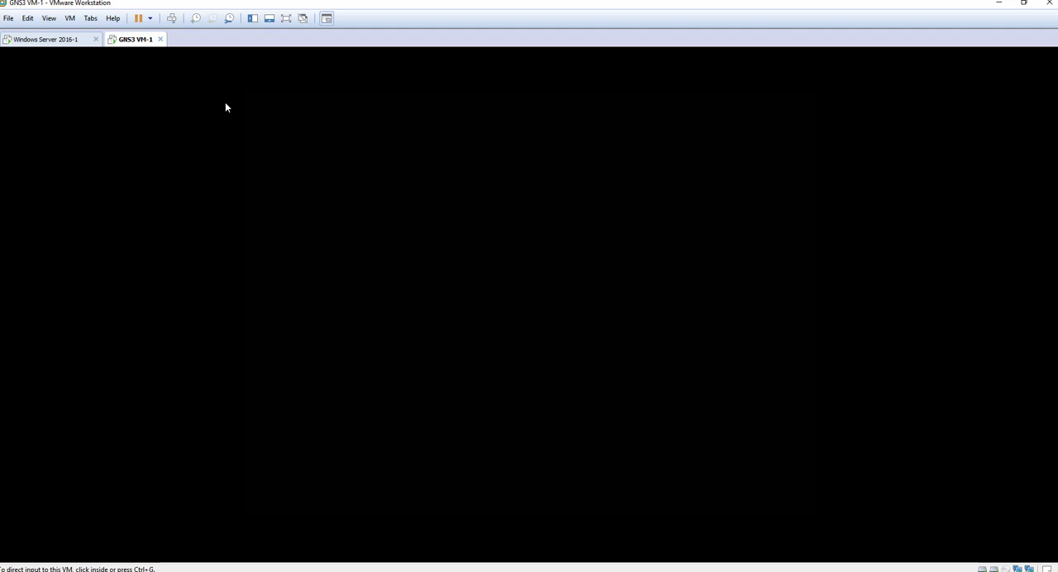
Step: Open the GNS3 VM-1 settings and compare them with the host's memory and CPU performance in Task Manager
{"action": "right_click", "coordinate": [134, 48]}
{"action": "left_click", "coordinate": [176, 194]}
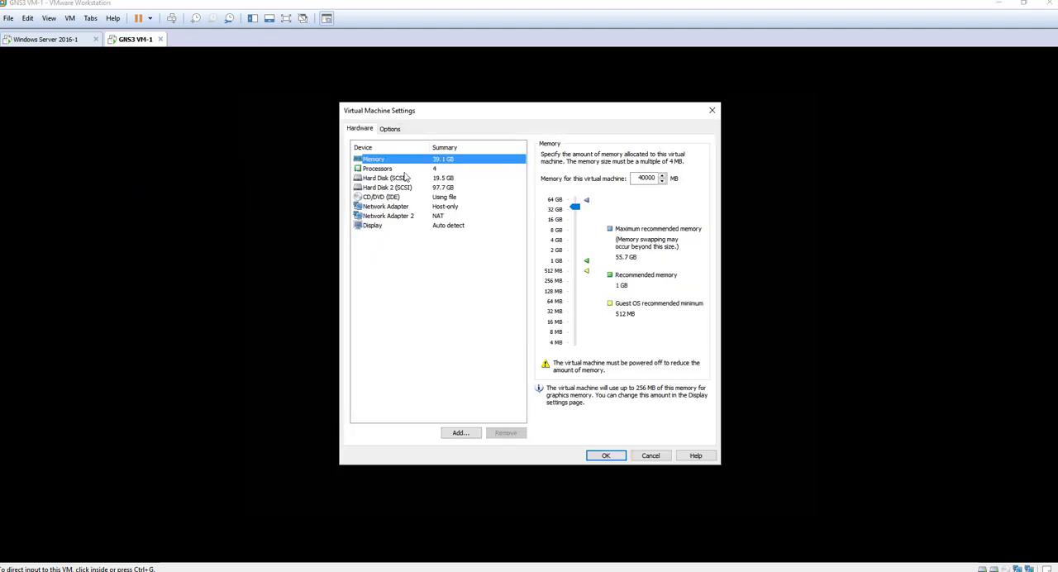
{"action": "right_click", "coordinate": [602, 569]}
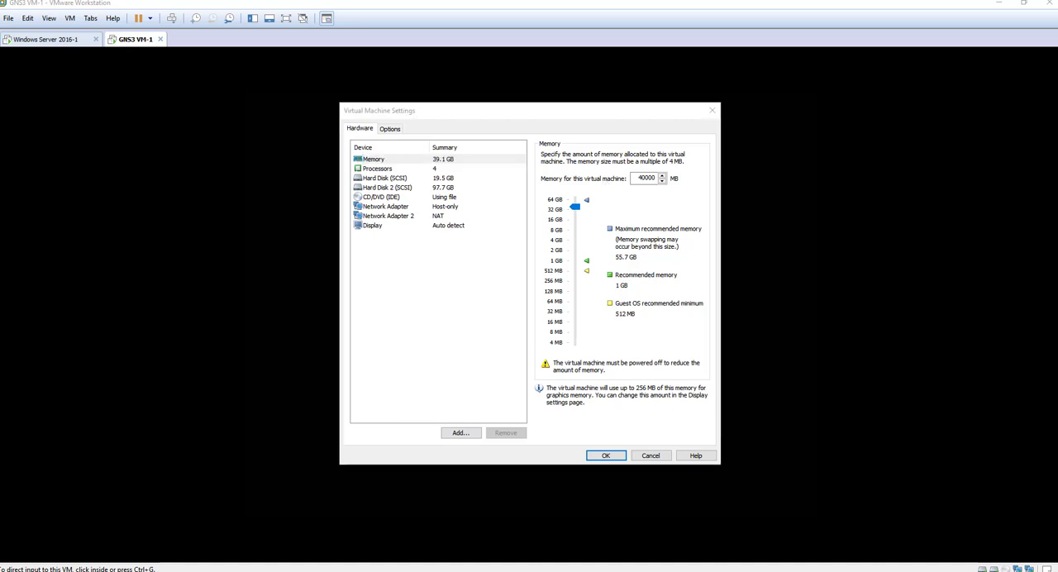
{"action": "left_click", "coordinate": [638, 529]}
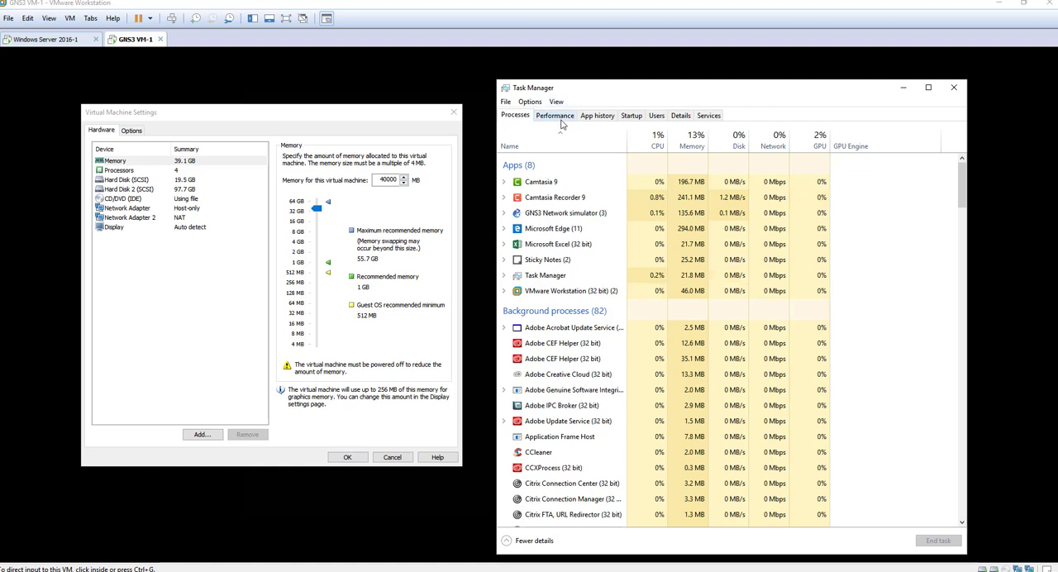
{"action": "left_click", "coordinate": [554, 115]}
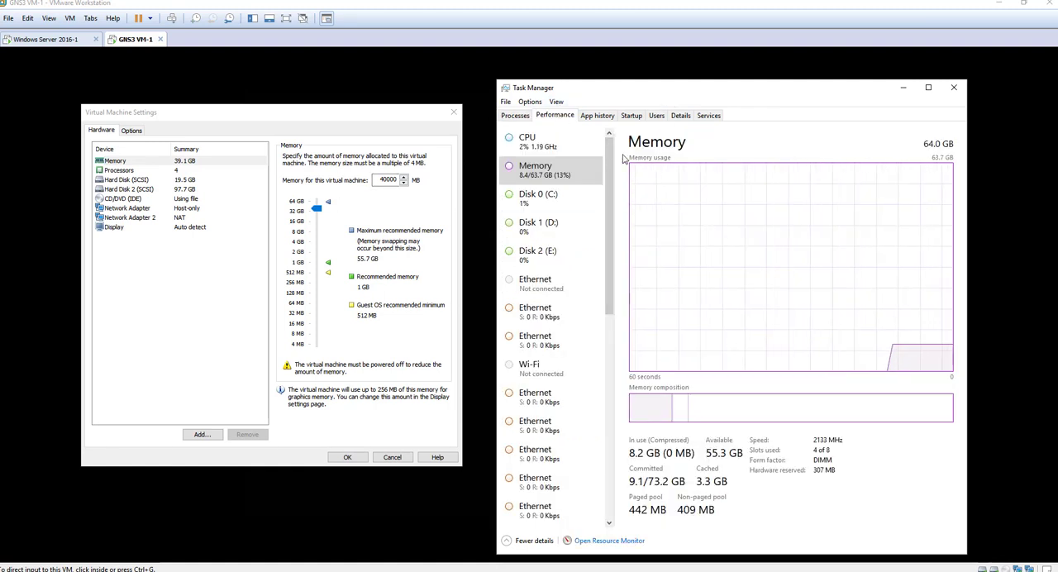
{"action": "left_click", "coordinate": [535, 152]}
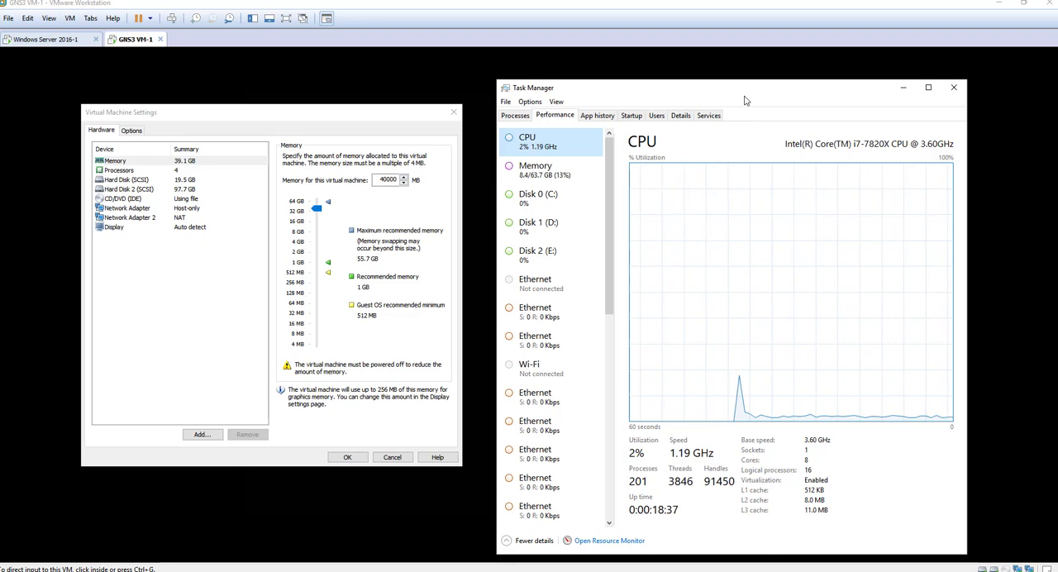
{"action": "left_click_drag", "start_coordinate": [748, 93], "coordinate": [752, 80]}
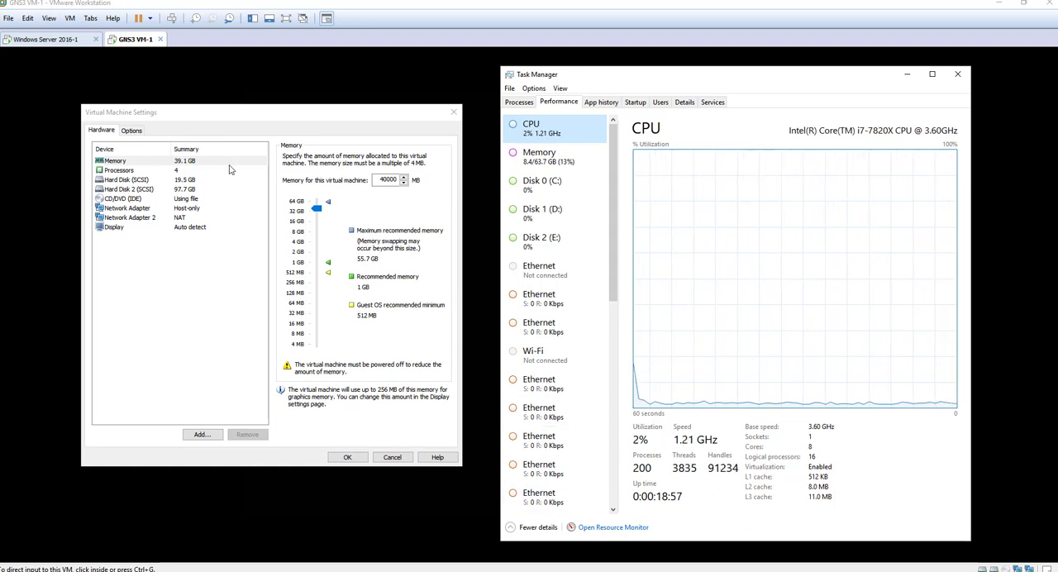
Step: Set the number of processors for GNS3 VM-1 to 4 and apply the settings
{"action": "left_click", "coordinate": [112, 170]}
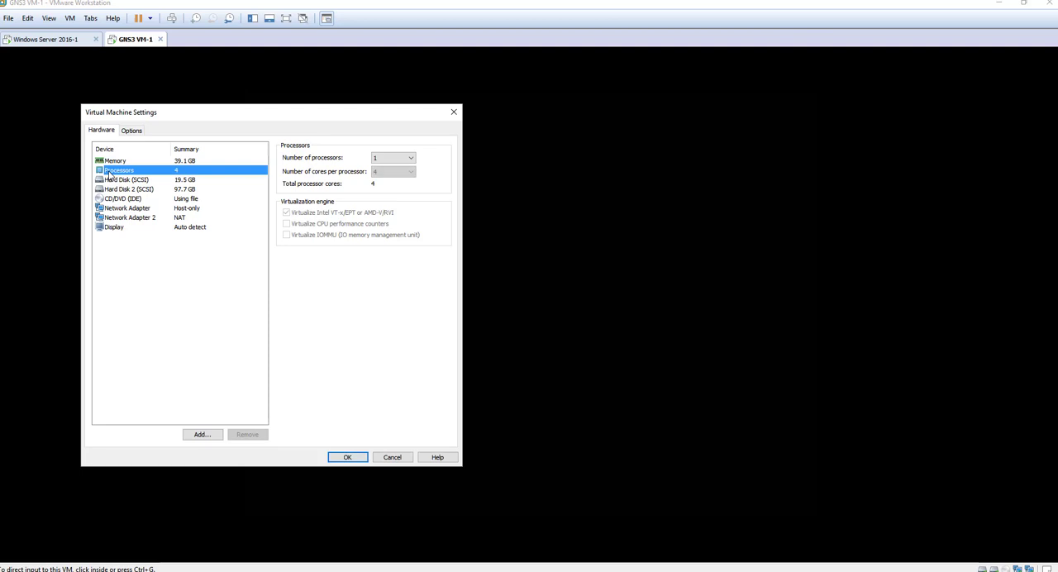
{"action": "left_click", "coordinate": [390, 165]}
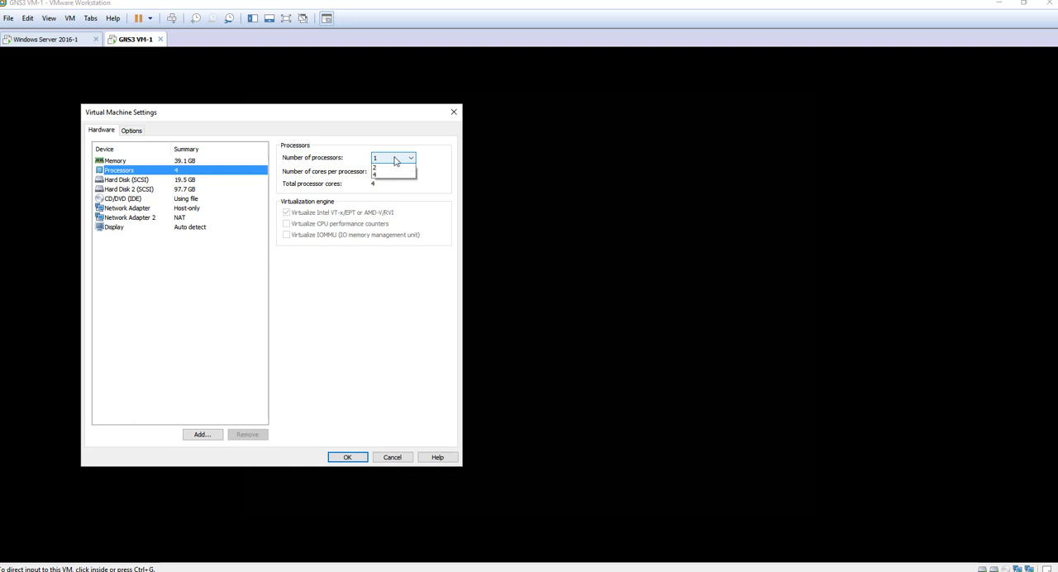
{"action": "left_click", "coordinate": [397, 175]}
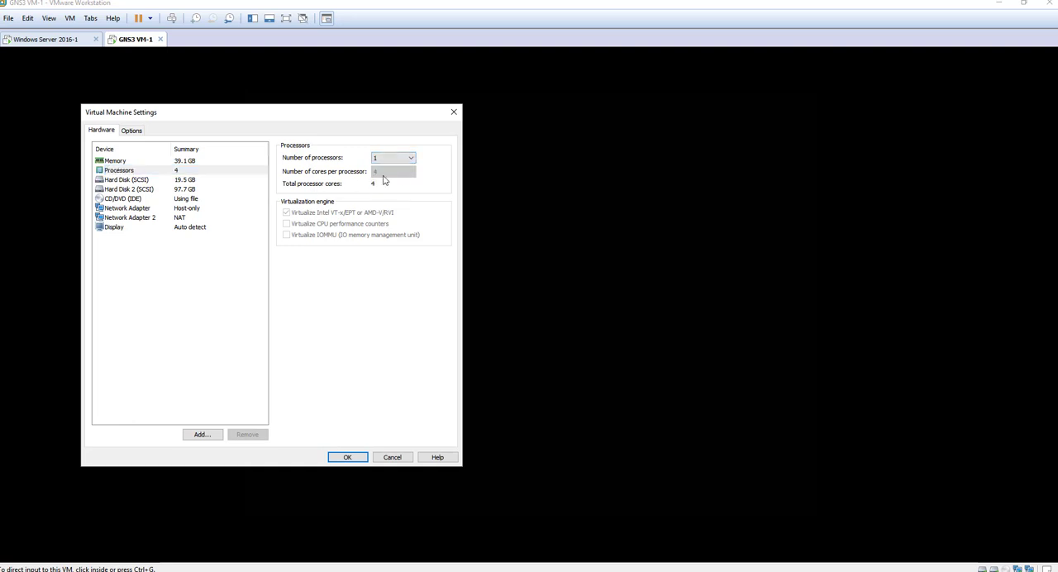
{"action": "left_click", "coordinate": [394, 158]}
{"action": "left_click", "coordinate": [394, 186]}
{"action": "left_click", "coordinate": [347, 458]}
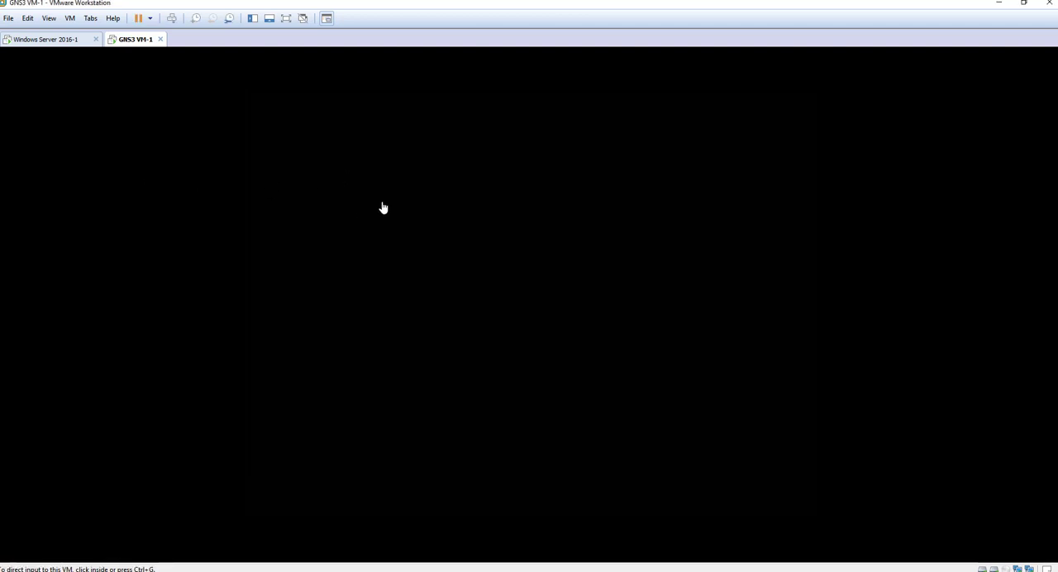
Step: Reopen the GNS3 VM-1 settings and compare the total processor cores with the host's logical processors in Task Manager
{"action": "right_click", "coordinate": [133, 47]}
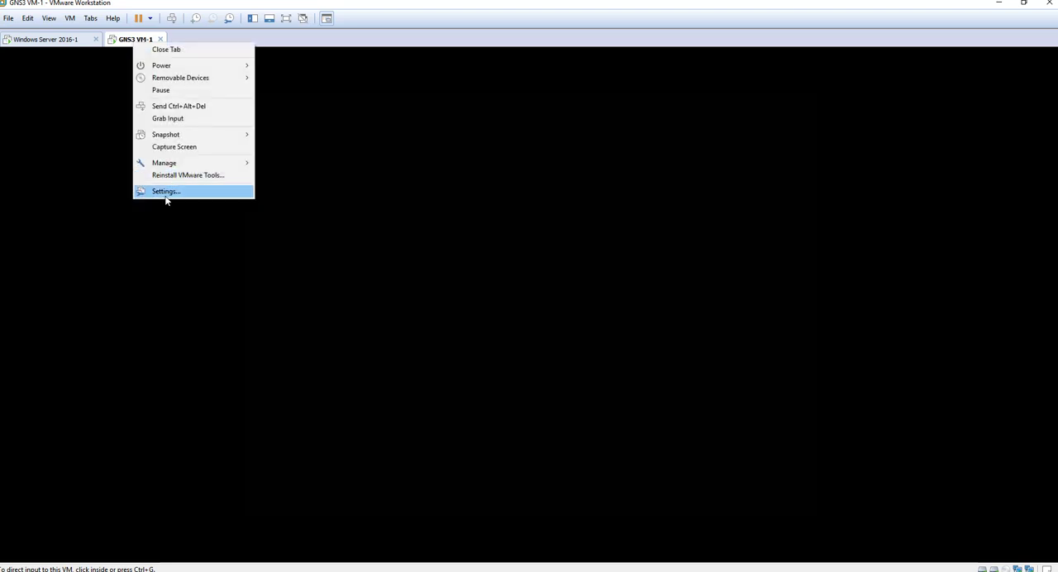
{"action": "left_click", "coordinate": [165, 195]}
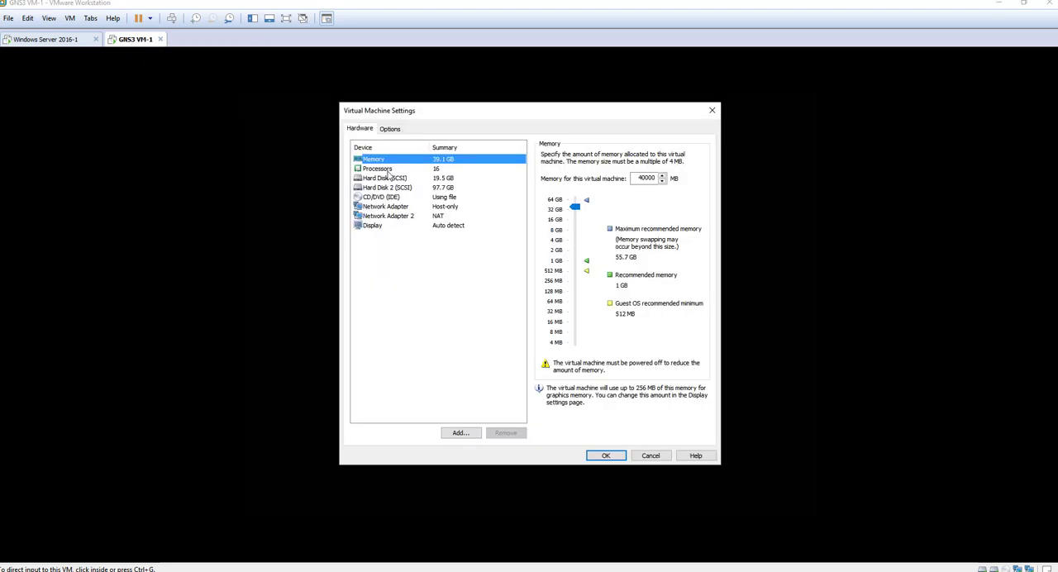
{"action": "left_click", "coordinate": [378, 169]}
{"action": "left_click_drag", "start_coordinate": [544, 111], "coordinate": [425, 148]}
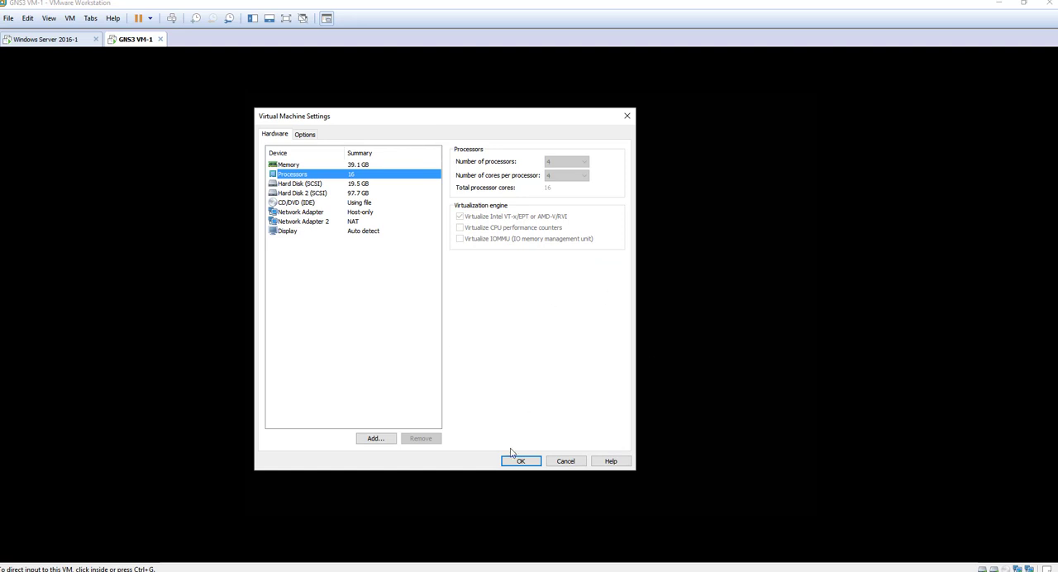
{"action": "key", "text": "ctrl+shift+Escape"}
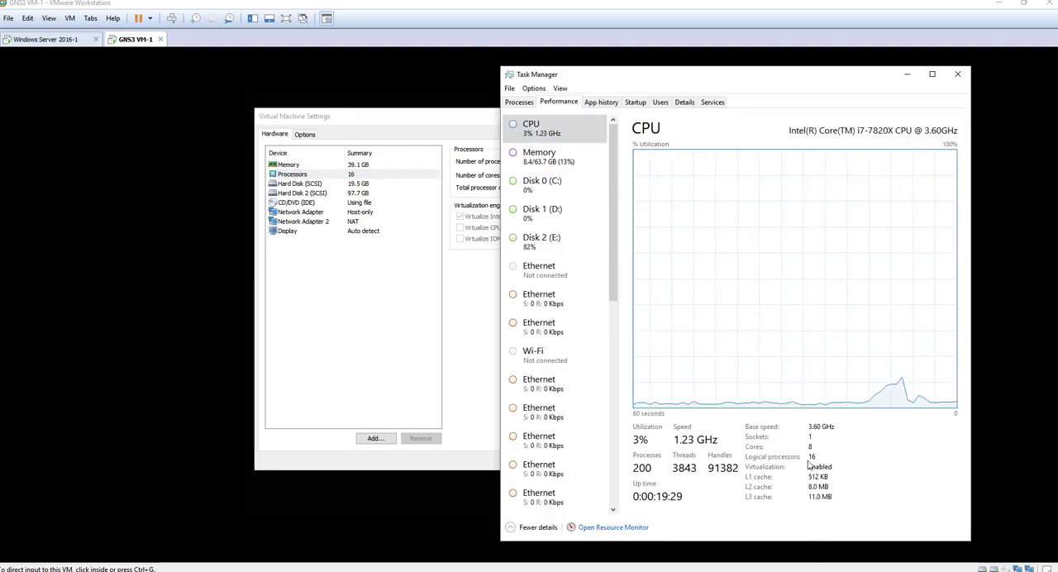
{"action": "left_click", "coordinate": [440, 119]}
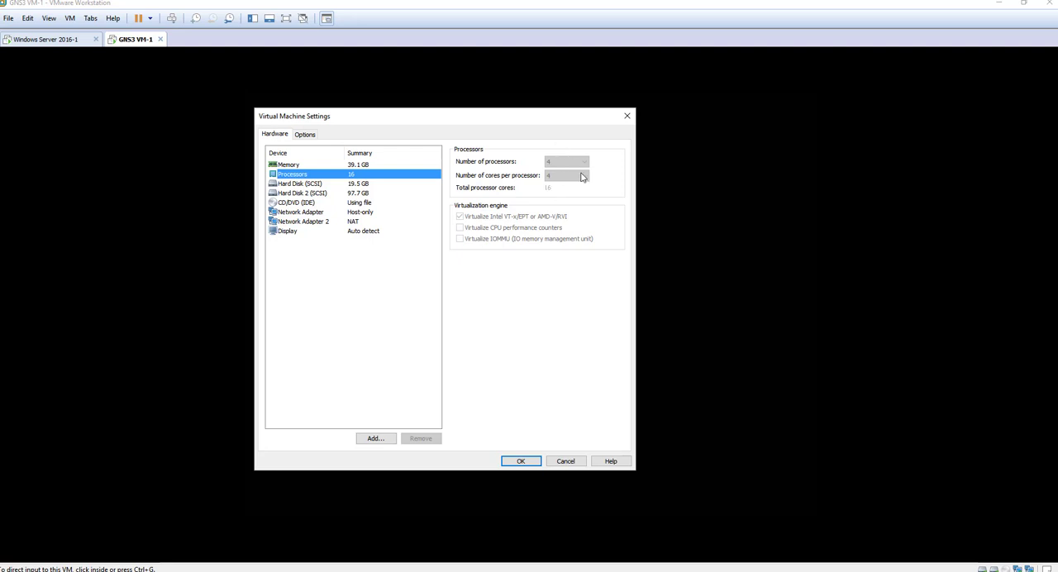
Step: Compare the memory allocated to GNS3 VM-1 with the host's memory in Task Manager
{"action": "left_click", "coordinate": [290, 166]}
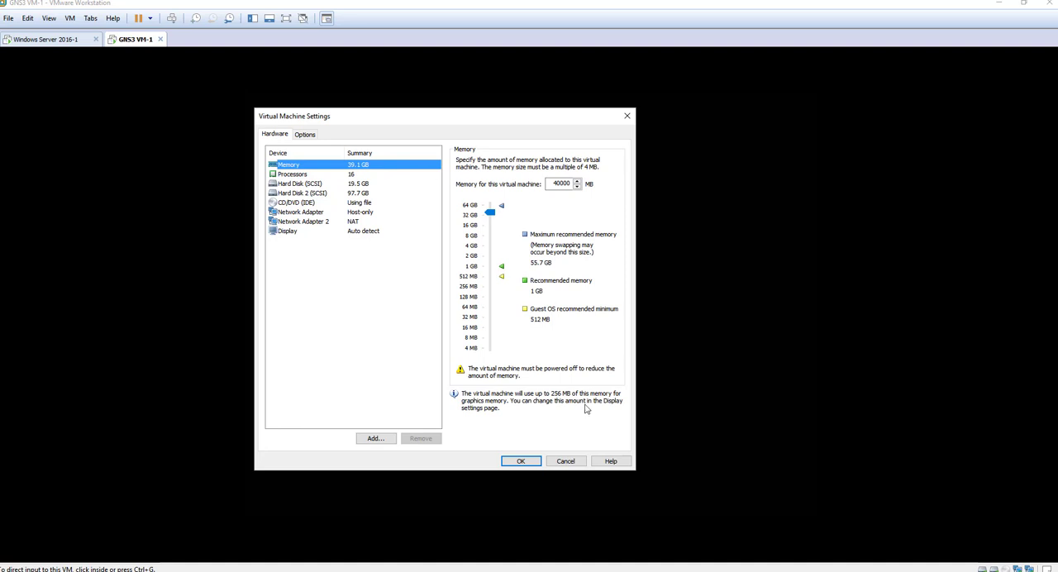
{"action": "key", "text": "ctrl+shift+Escape"}
{"action": "left_click", "coordinate": [539, 156]}
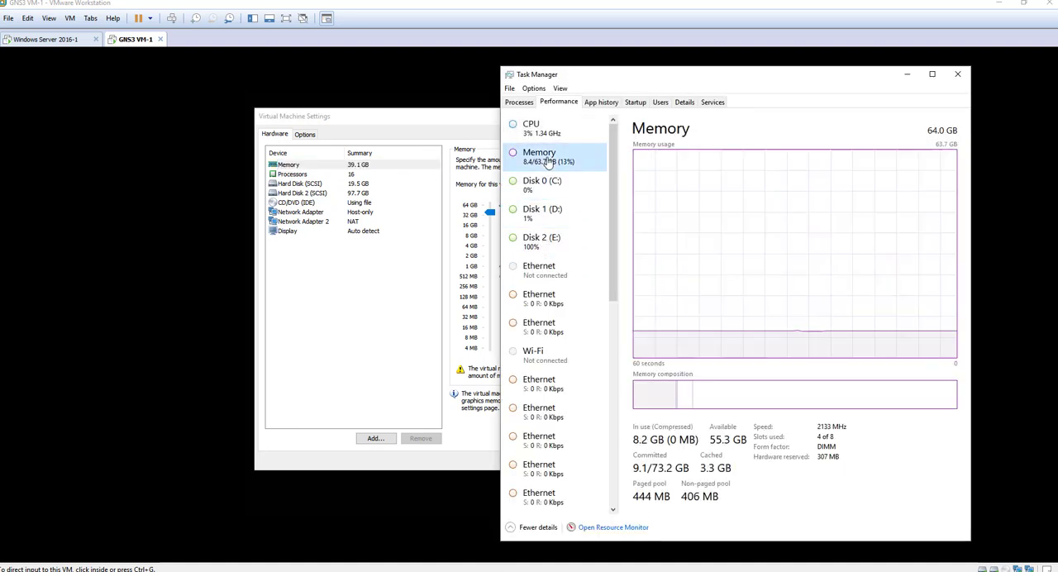
Step: Look through the hard disk and CD/DVD details in the GNS3 VM-1 hardware settings
{"action": "left_click", "coordinate": [291, 175]}
{"action": "left_click", "coordinate": [300, 185]}
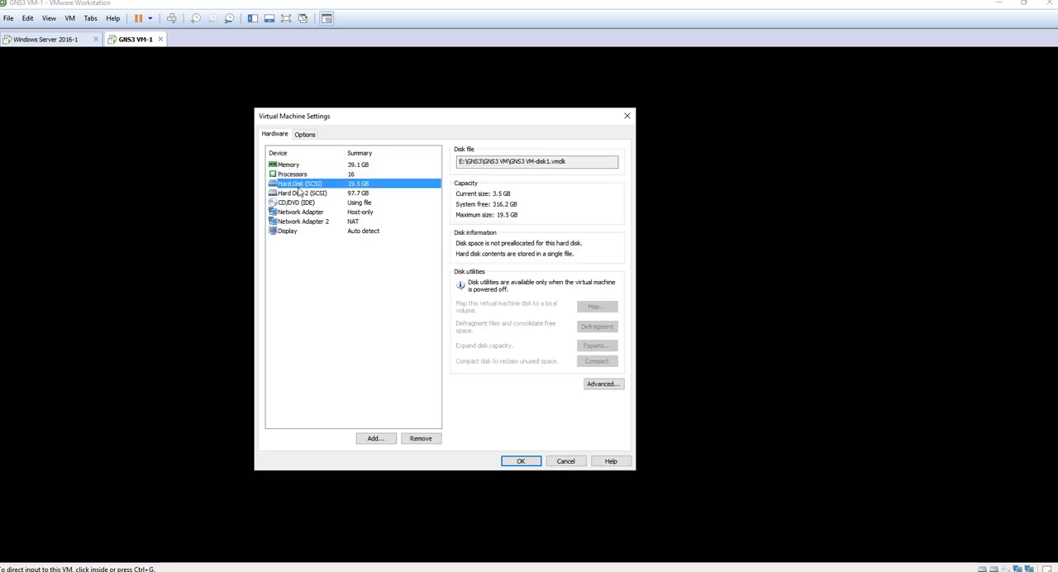
{"action": "left_click", "coordinate": [305, 202]}
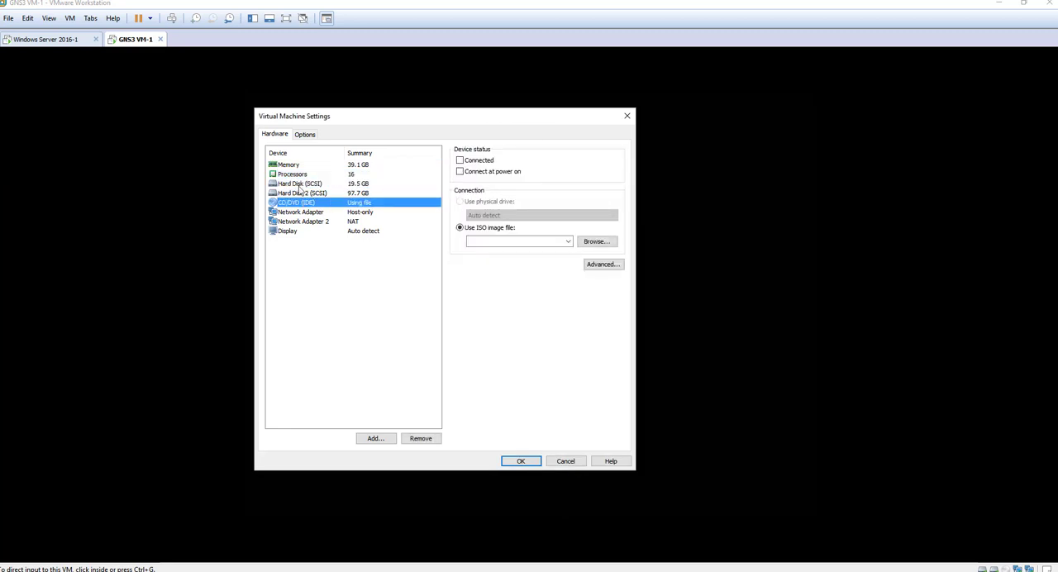
{"action": "left_click", "coordinate": [341, 183]}
{"action": "left_click", "coordinate": [306, 194]}
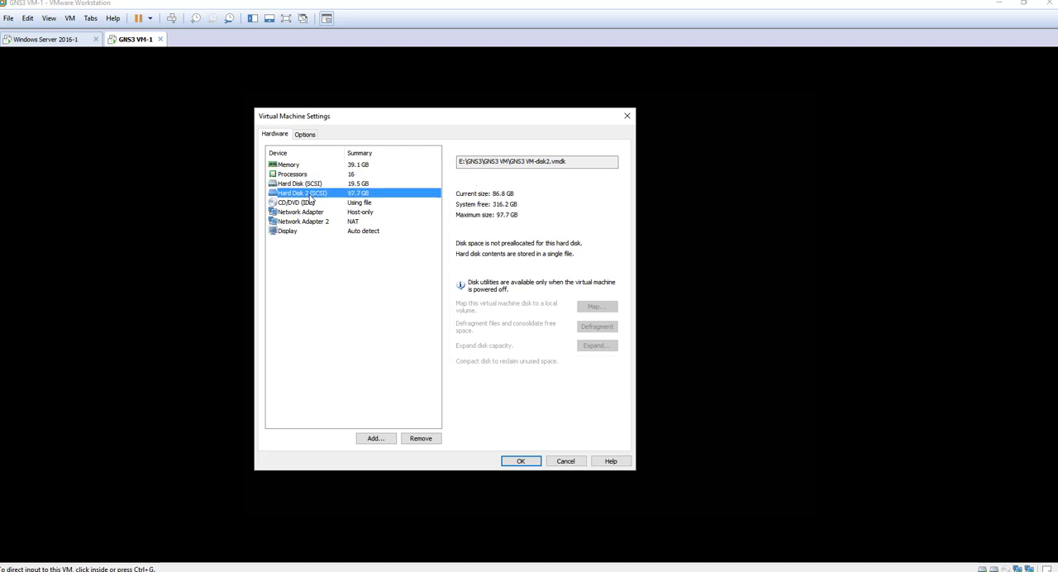
Step: Review the memory, processor, first network adapter and display settings of GNS3 VM-1, then close its settings
{"action": "left_click", "coordinate": [289, 165]}
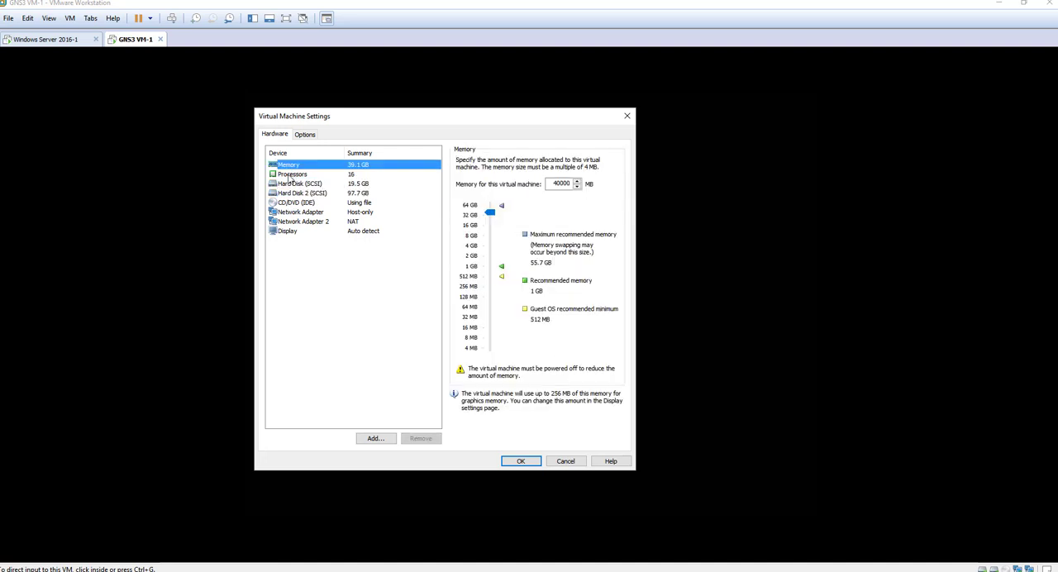
{"action": "left_click", "coordinate": [287, 175]}
{"action": "left_click", "coordinate": [290, 165]}
{"action": "left_click", "coordinate": [290, 173]}
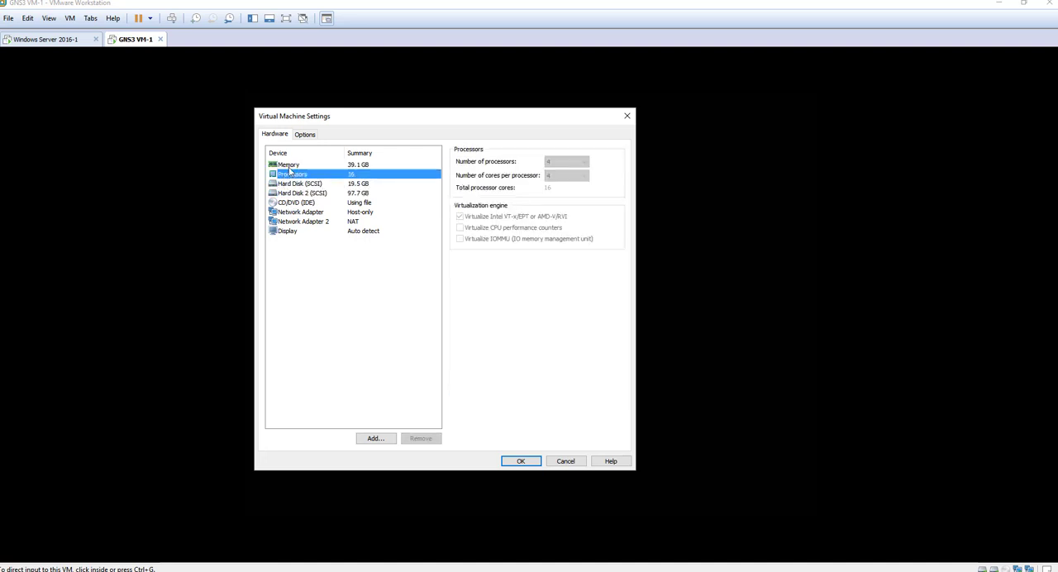
{"action": "left_click", "coordinate": [290, 166]}
{"action": "left_click", "coordinate": [293, 176]}
{"action": "left_click", "coordinate": [293, 205]}
{"action": "left_click", "coordinate": [311, 213]}
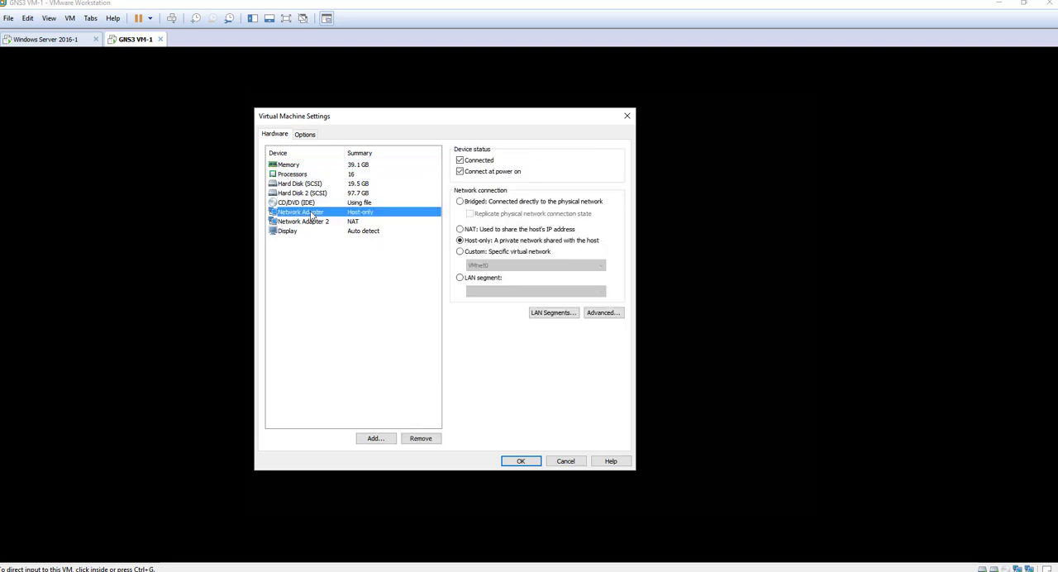
{"action": "left_click", "coordinate": [287, 233]}
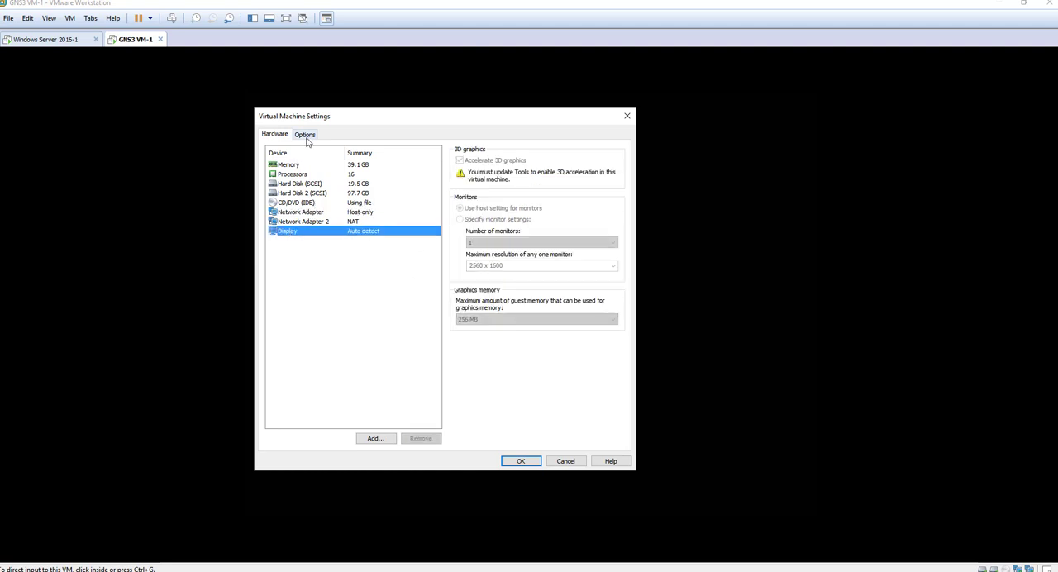
{"action": "left_click", "coordinate": [519, 463]}
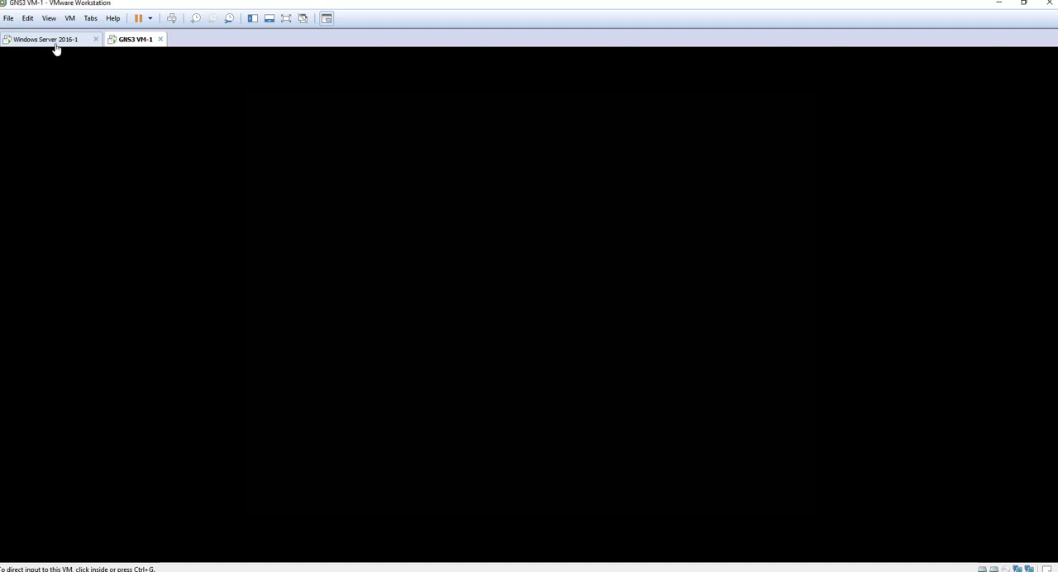
Step: Switch to GNS3 and open the GNS3 VM settings in its preferences
{"action": "left_click", "coordinate": [271, 571]}
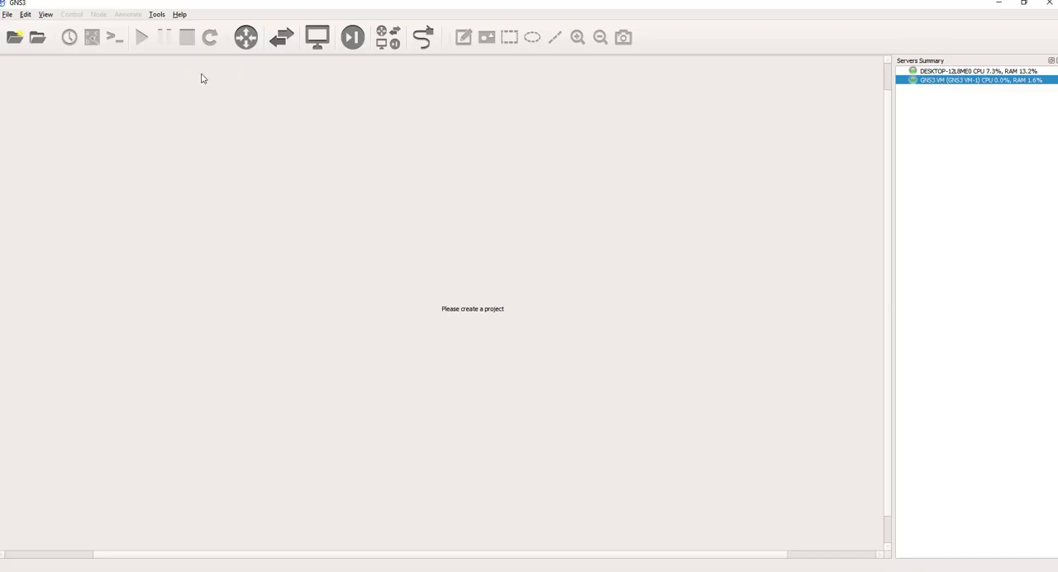
{"action": "left_click", "coordinate": [45, 15]}
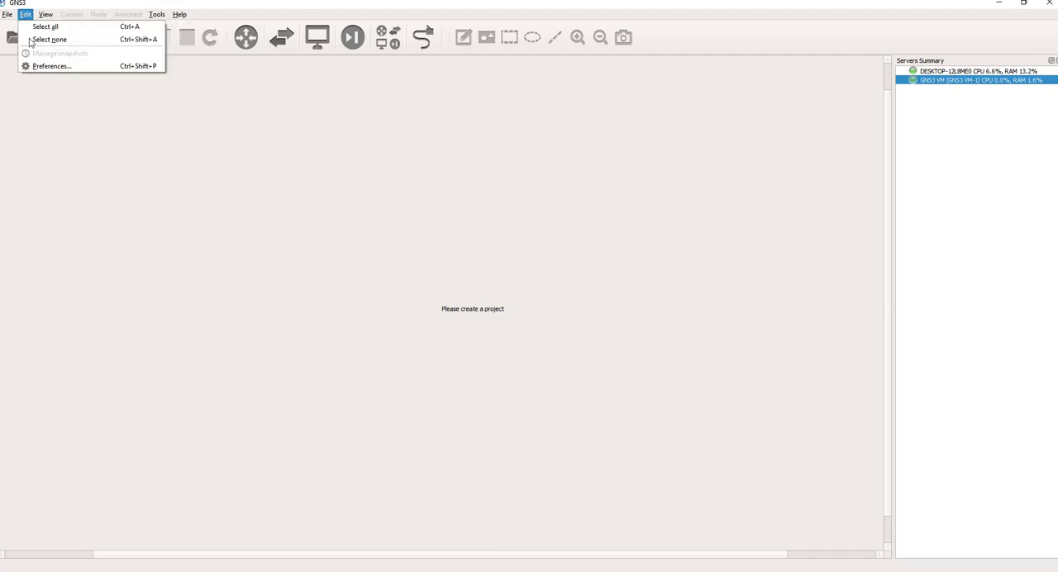
{"action": "left_click", "coordinate": [38, 70]}
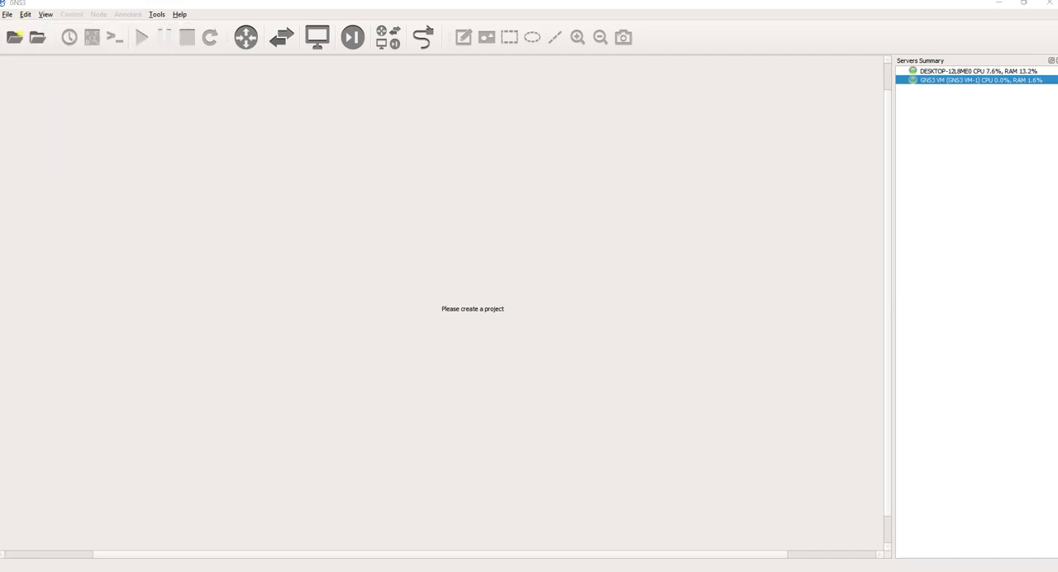
{"action": "left_click_drag", "start_coordinate": [465, 161], "coordinate": [524, 82]}
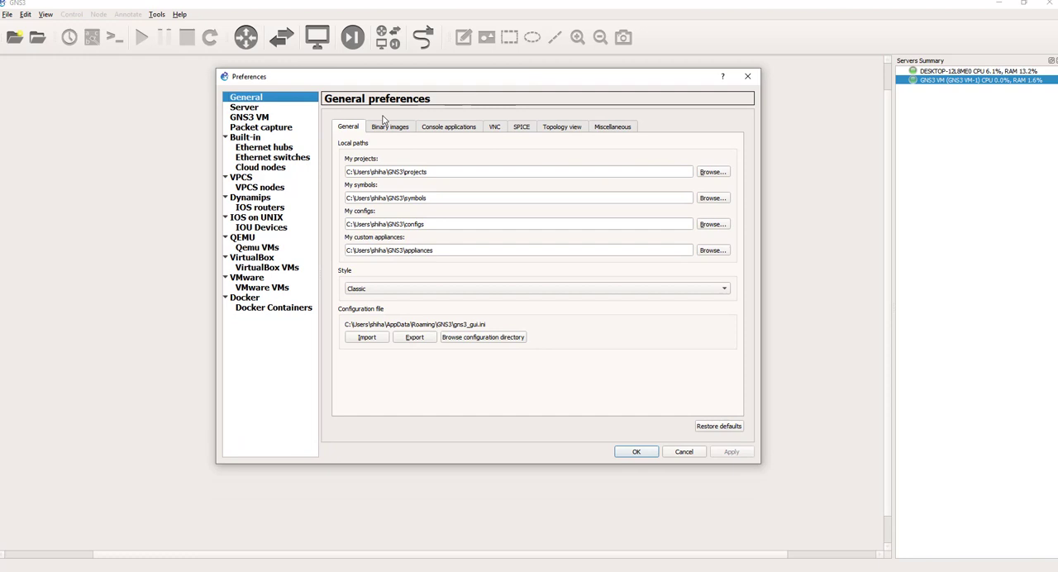
{"action": "left_click", "coordinate": [253, 117]}
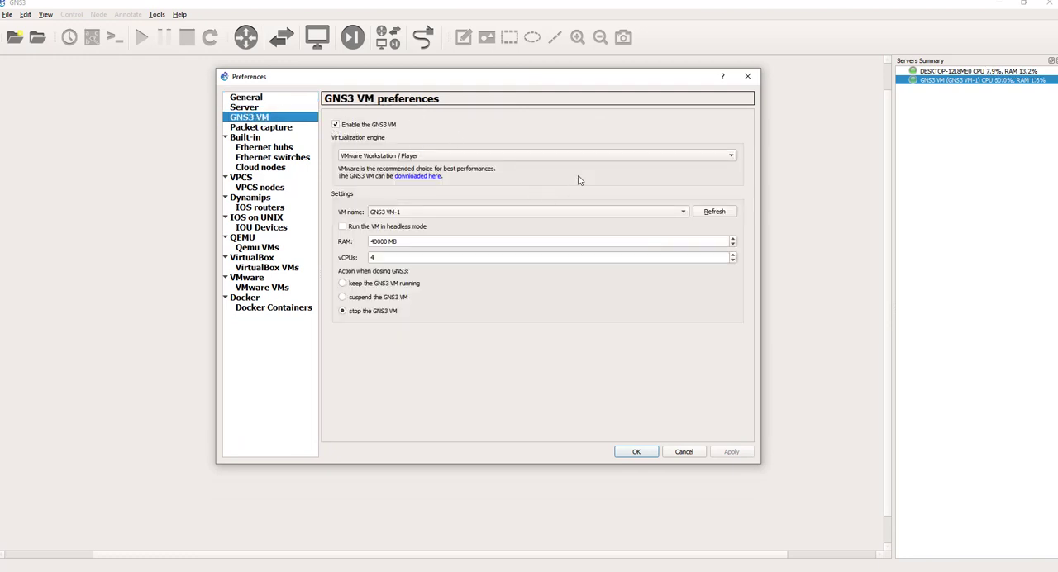
Step: Try Remote as the virtualization engine of the GNS3 VM and refresh the list of VM names
{"action": "left_click", "coordinate": [426, 155]}
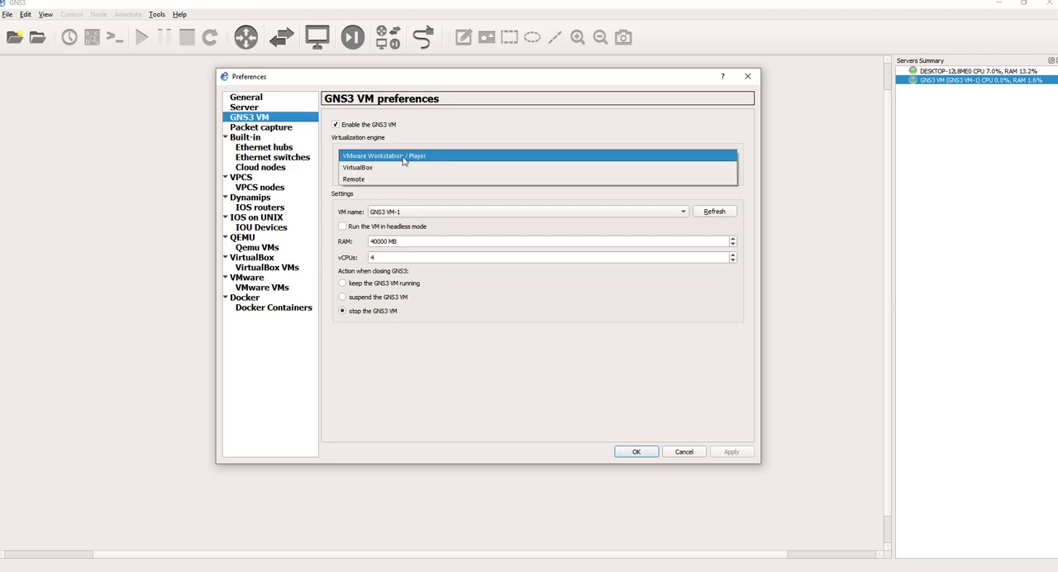
{"action": "left_click", "coordinate": [352, 179]}
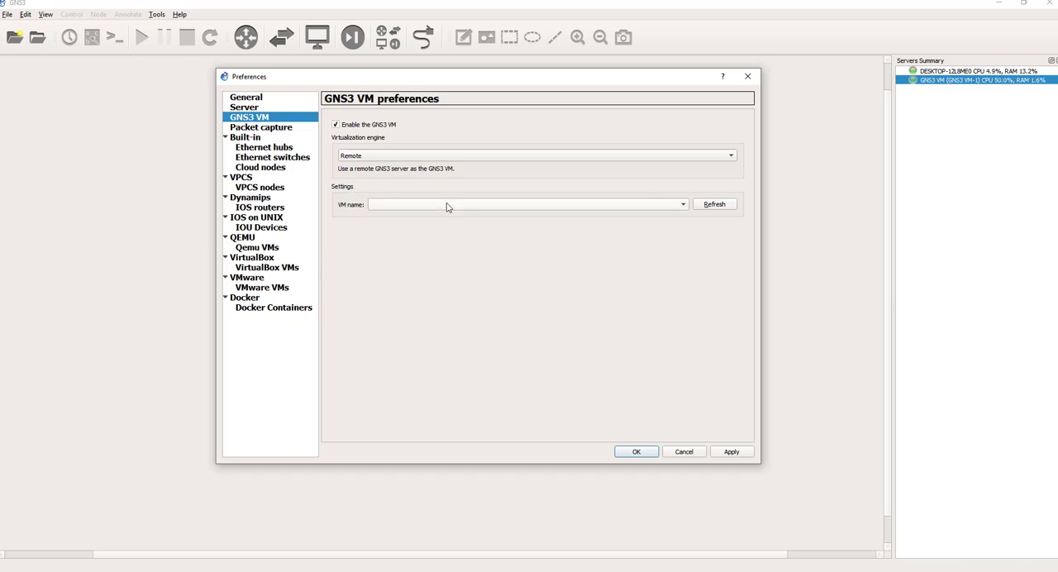
{"action": "left_click", "coordinate": [382, 159]}
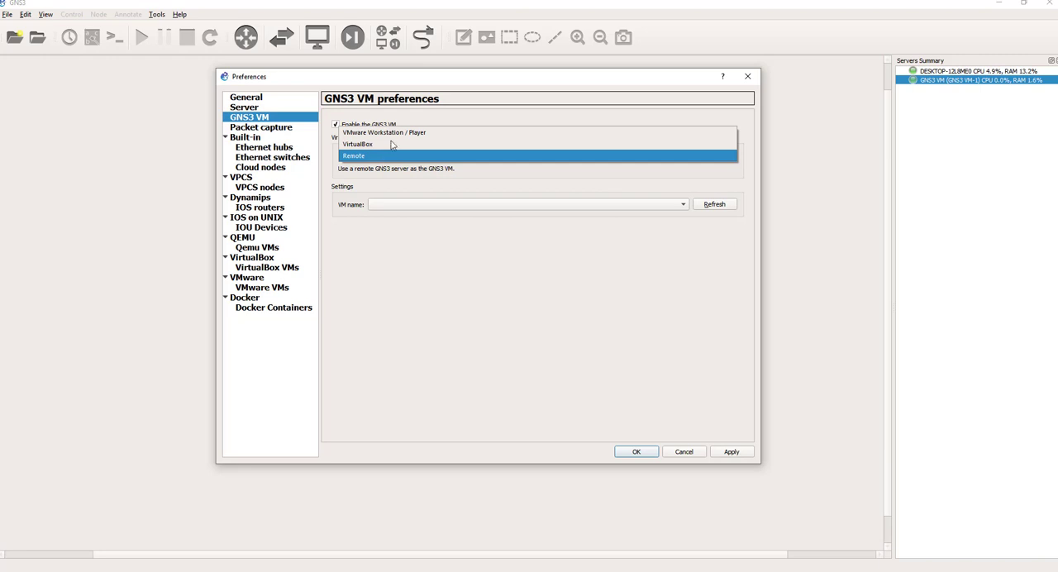
{"action": "left_click", "coordinate": [352, 156]}
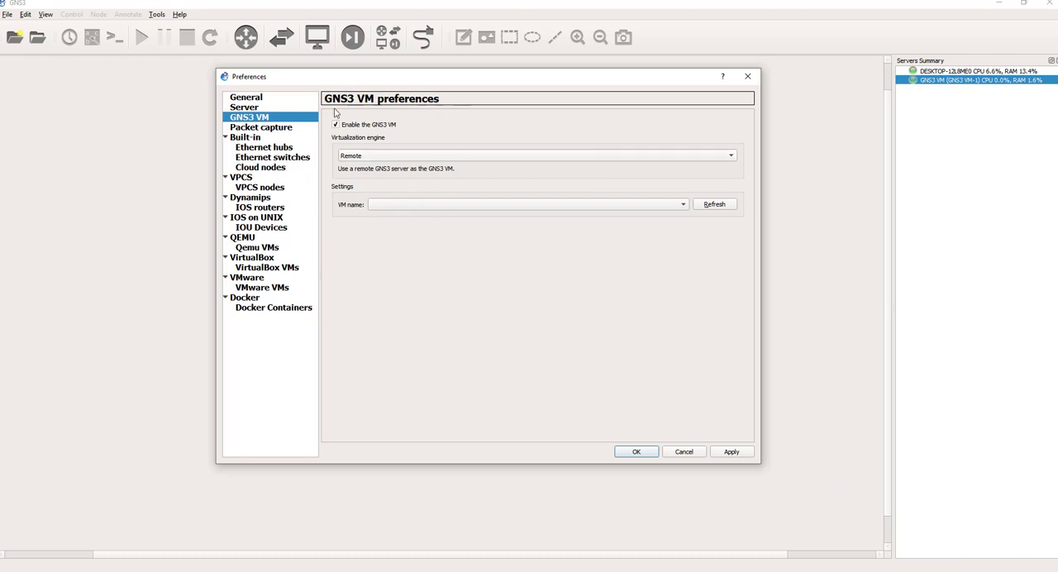
{"action": "left_click", "coordinate": [384, 157]}
{"action": "left_click", "coordinate": [385, 153]}
{"action": "left_click", "coordinate": [714, 204]}
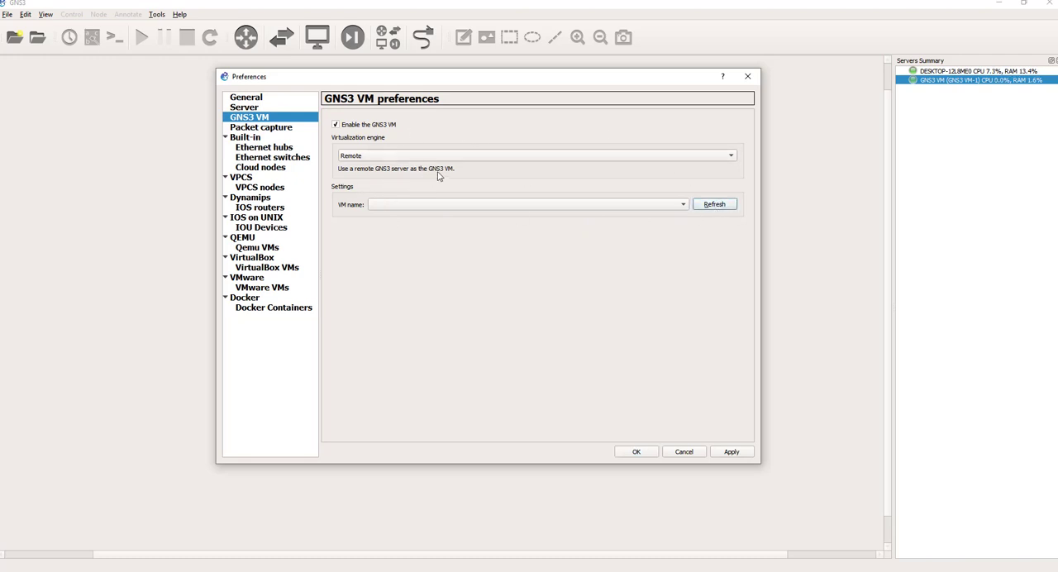
{"action": "left_click", "coordinate": [500, 205]}
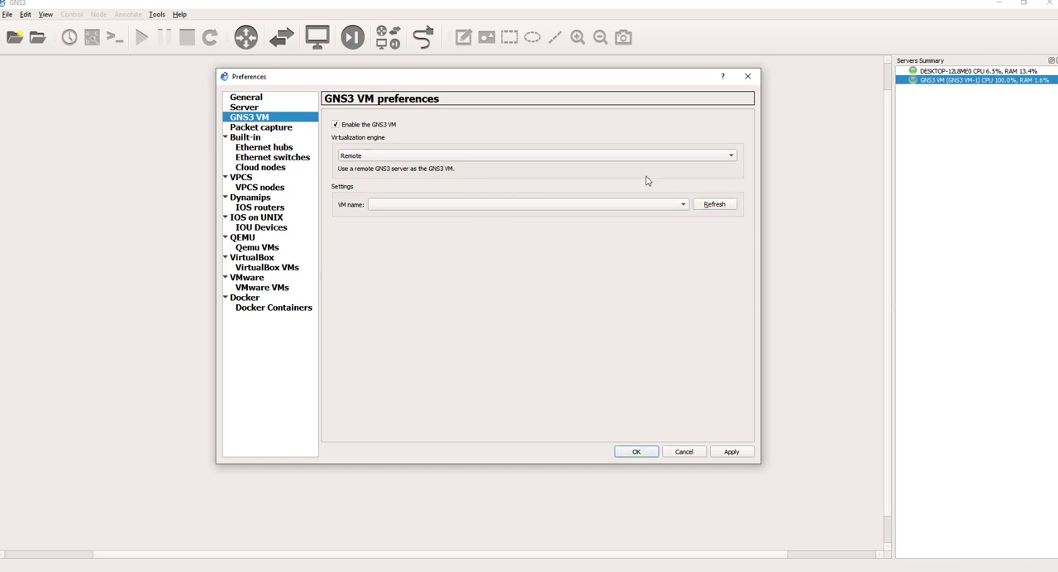
Step: Try VirtualBox as the virtualization engine, go back to Remote and refresh its VM names again
{"action": "left_click", "coordinate": [421, 160]}
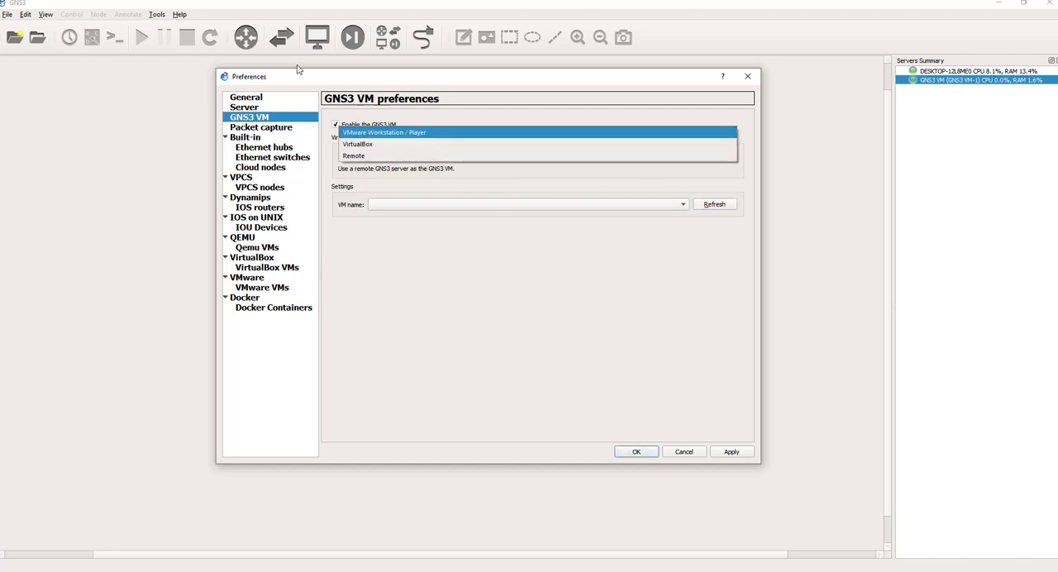
{"action": "left_click", "coordinate": [418, 102]}
{"action": "left_click", "coordinate": [388, 156]}
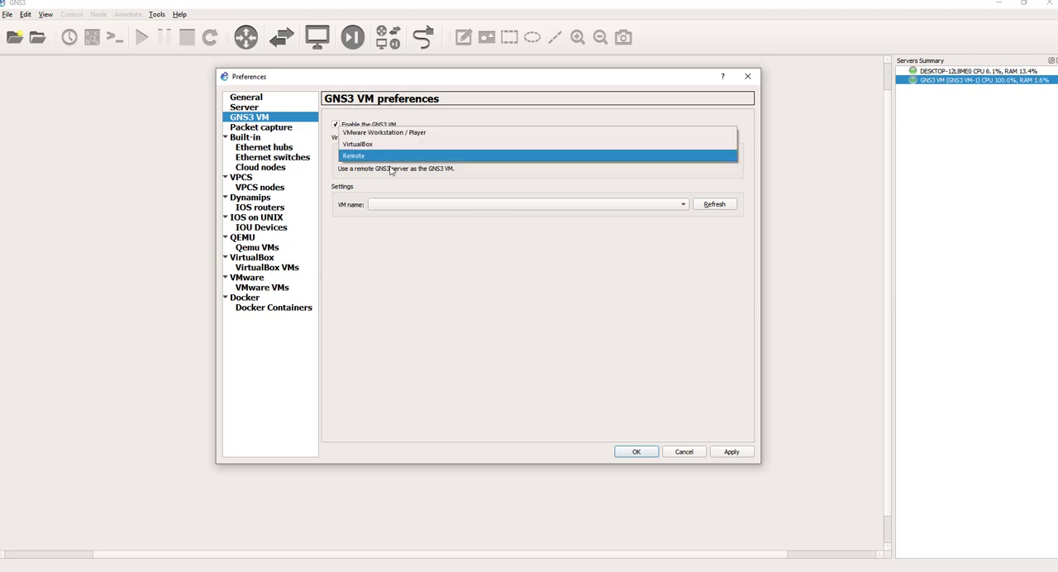
{"action": "left_click", "coordinate": [397, 146]}
{"action": "left_click", "coordinate": [384, 159]}
{"action": "left_click", "coordinate": [382, 151]}
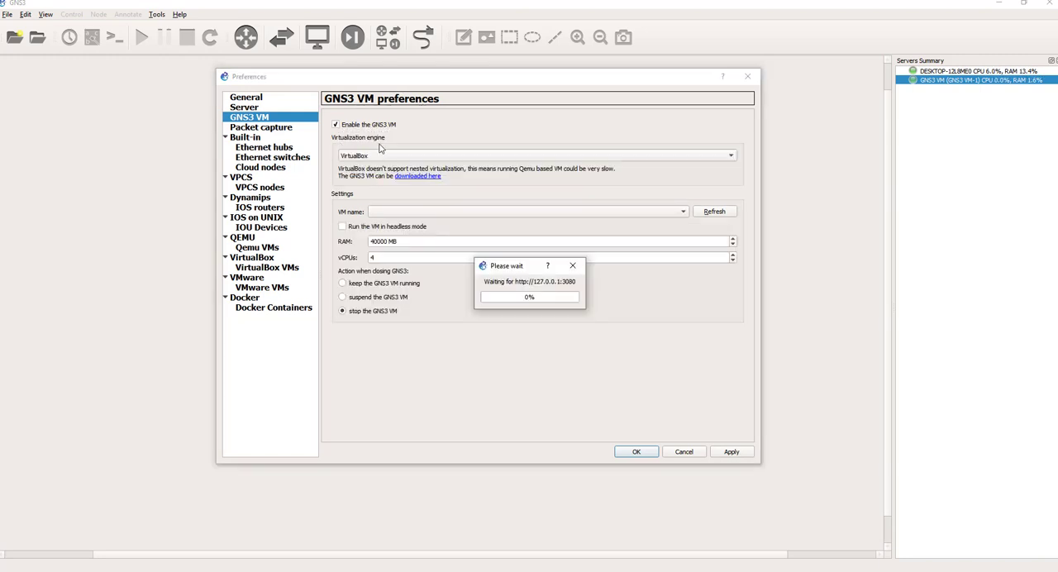
{"action": "left_click", "coordinate": [401, 156]}
{"action": "left_click", "coordinate": [369, 174]}
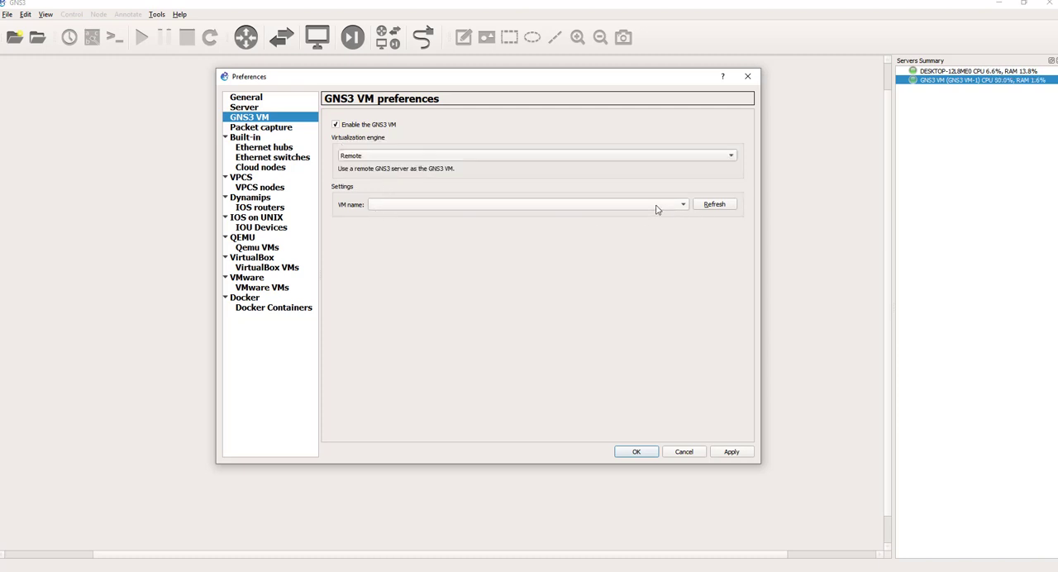
{"action": "left_click", "coordinate": [709, 205]}
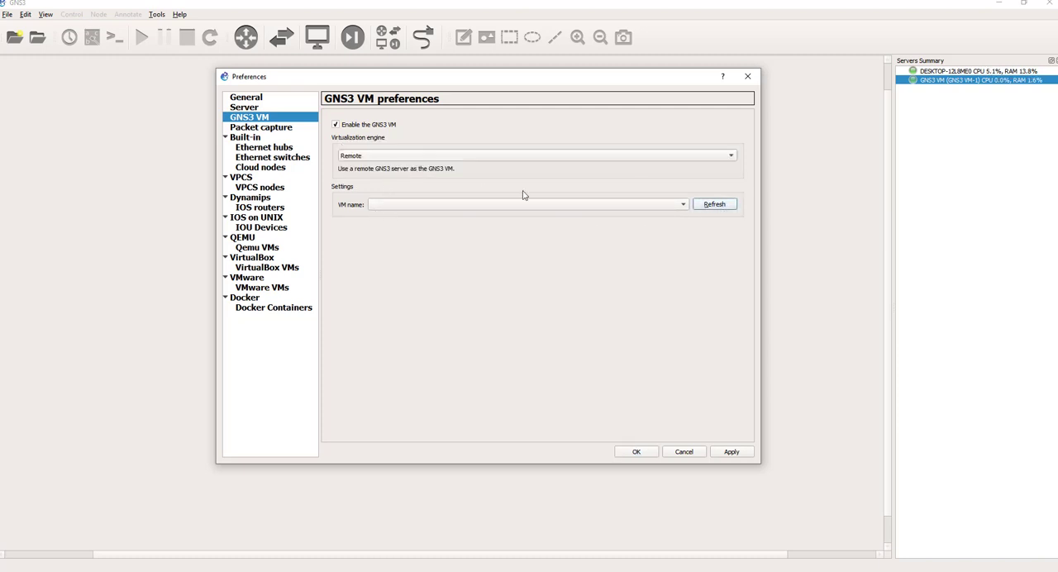
Step: Set the virtualization engine to VMware Workstation / Player and examine the vCPUs value for GNS3 VM-1
{"action": "left_click", "coordinate": [397, 154]}
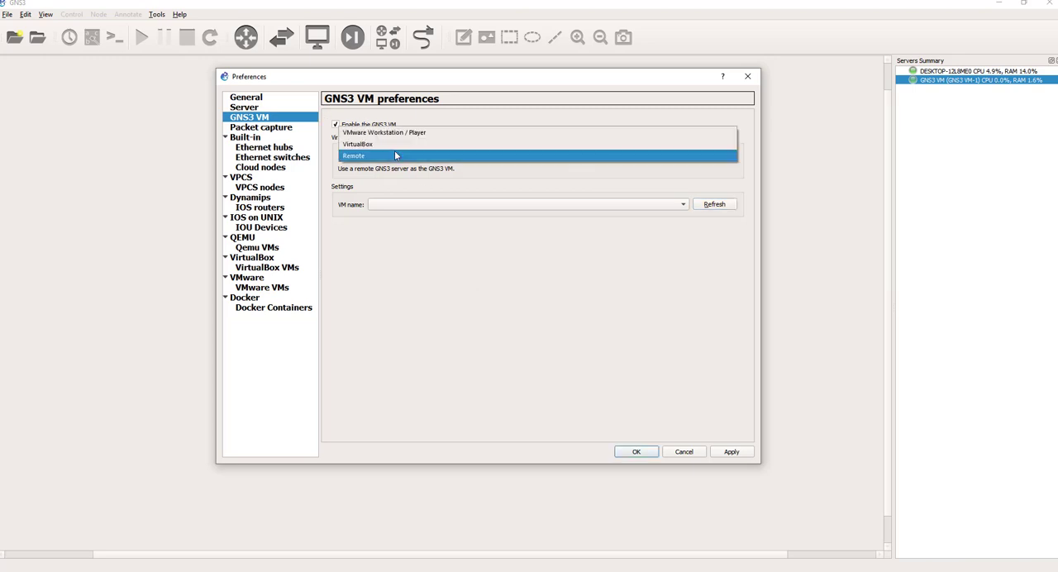
{"action": "left_click", "coordinate": [393, 132]}
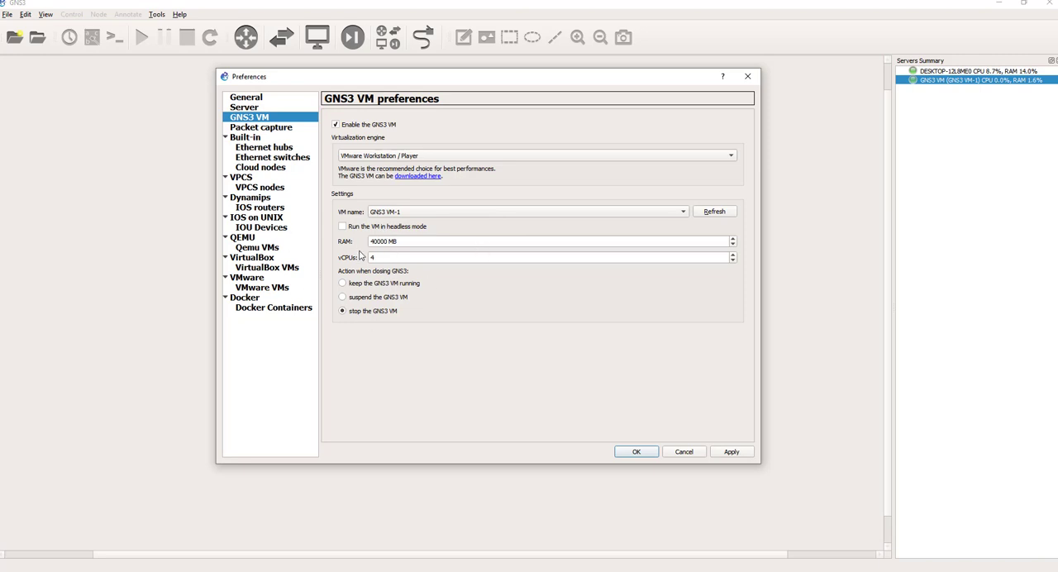
{"action": "double_click", "coordinate": [389, 257]}
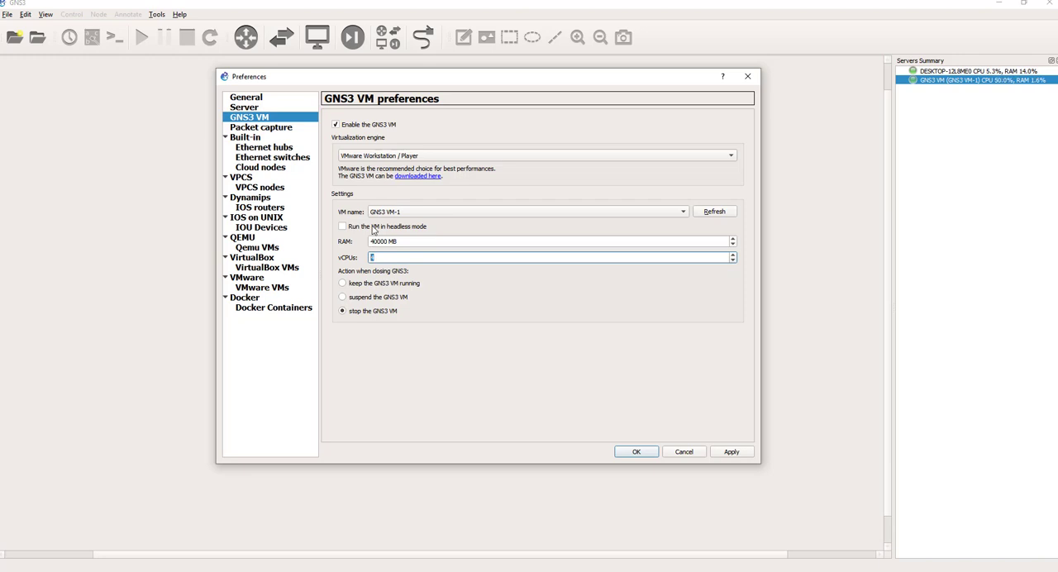
Step: Review the local paths, the binary images location and the Telnet console command in the general preferences
{"action": "left_click", "coordinate": [246, 97]}
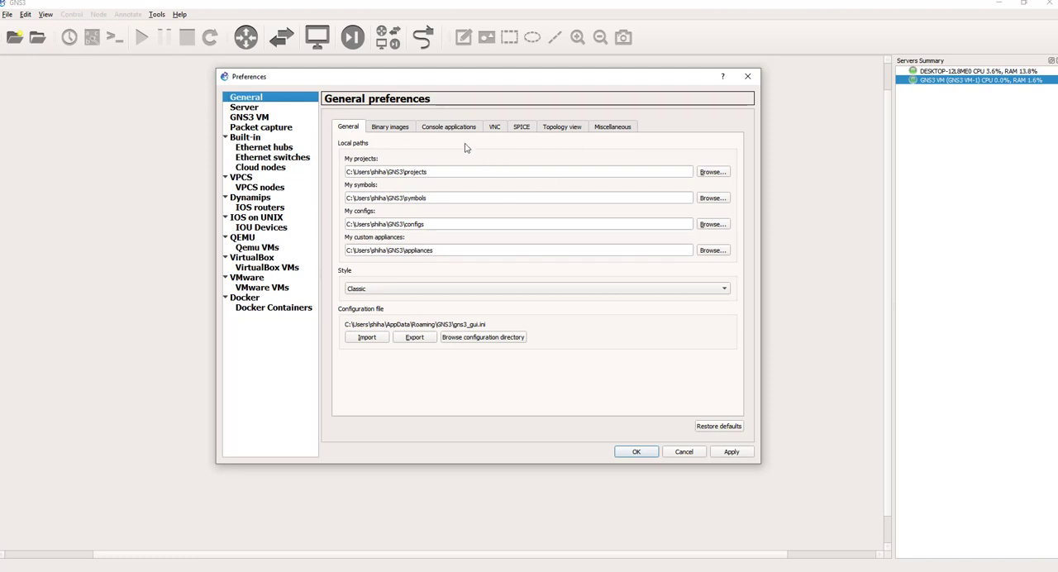
{"action": "left_click", "coordinate": [392, 125]}
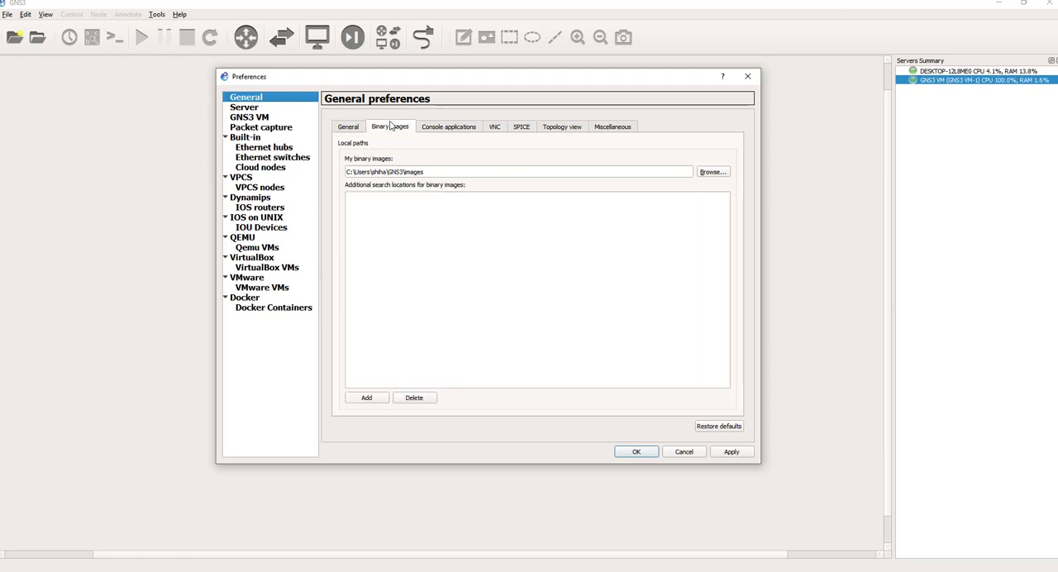
{"action": "left_click", "coordinate": [454, 131]}
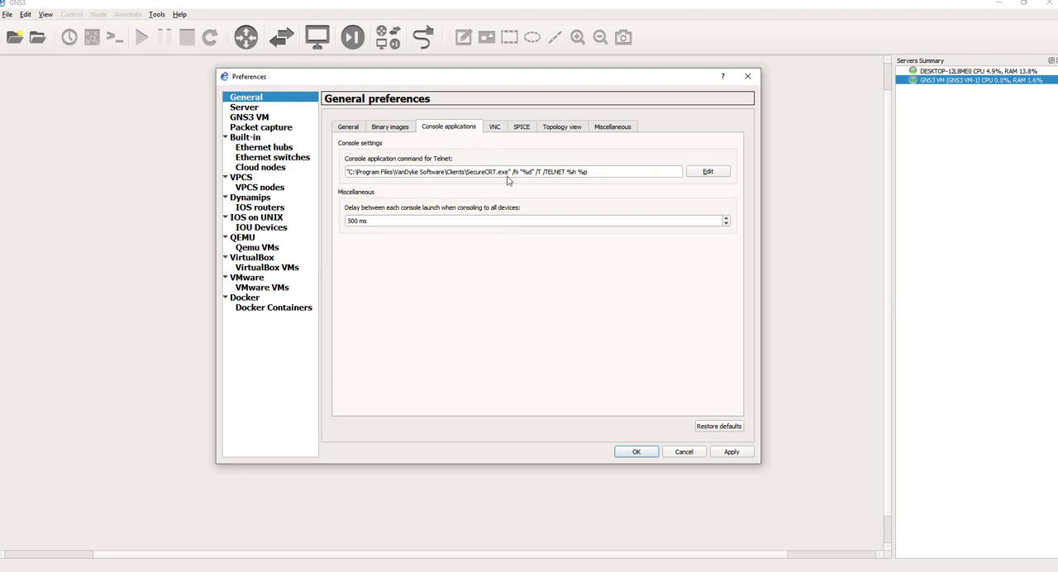
{"action": "mouse_move", "coordinate": [508, 180]}
Step: Look through the VNC, SPICE, topology view and miscellaneous settings of the general preferences
{"action": "mouse_move", "coordinate": [435, 180]}
{"action": "left_click", "coordinate": [497, 131]}
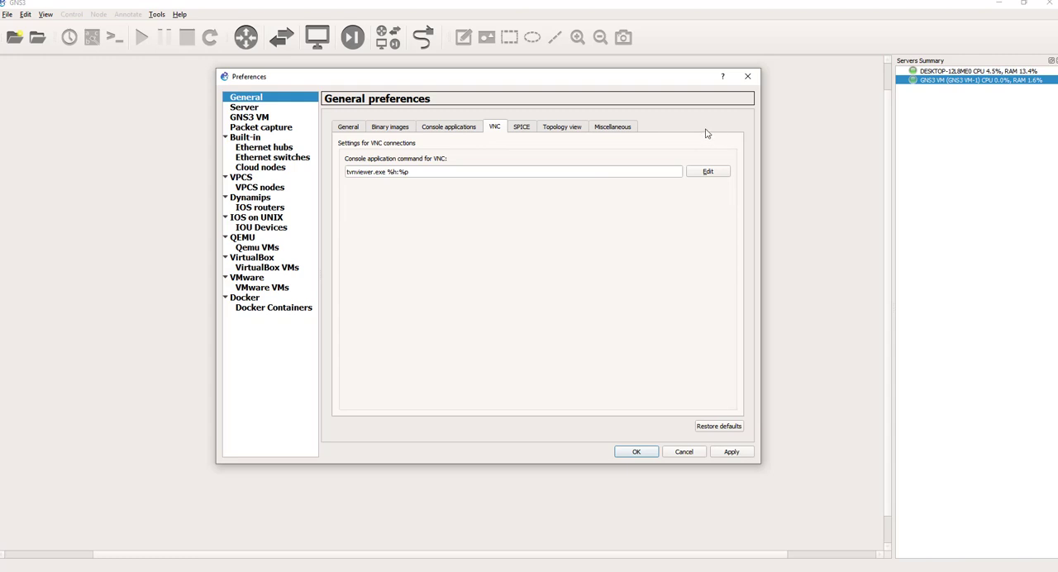
{"action": "left_click", "coordinate": [524, 131]}
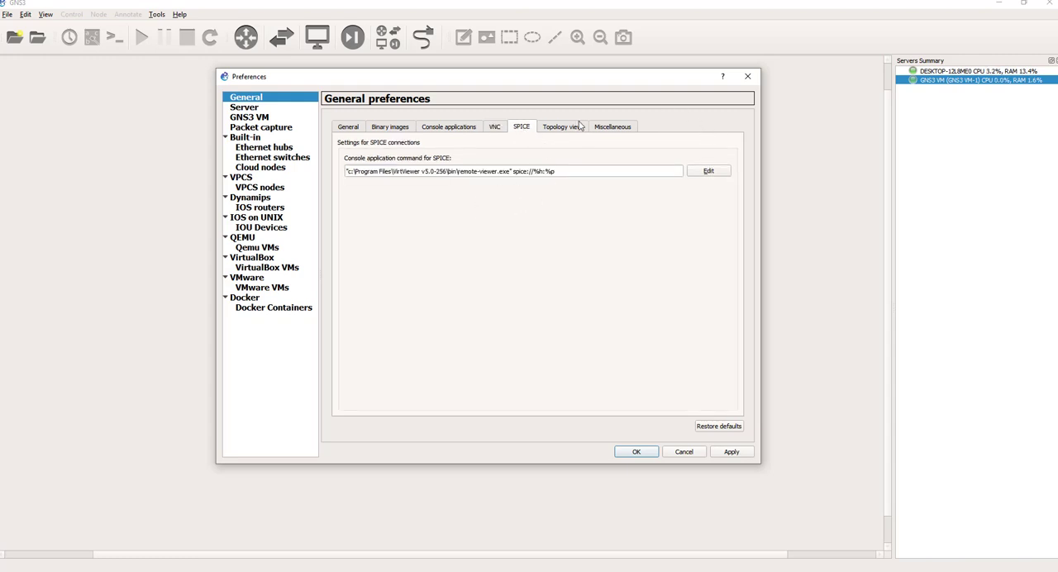
{"action": "left_click", "coordinate": [567, 130]}
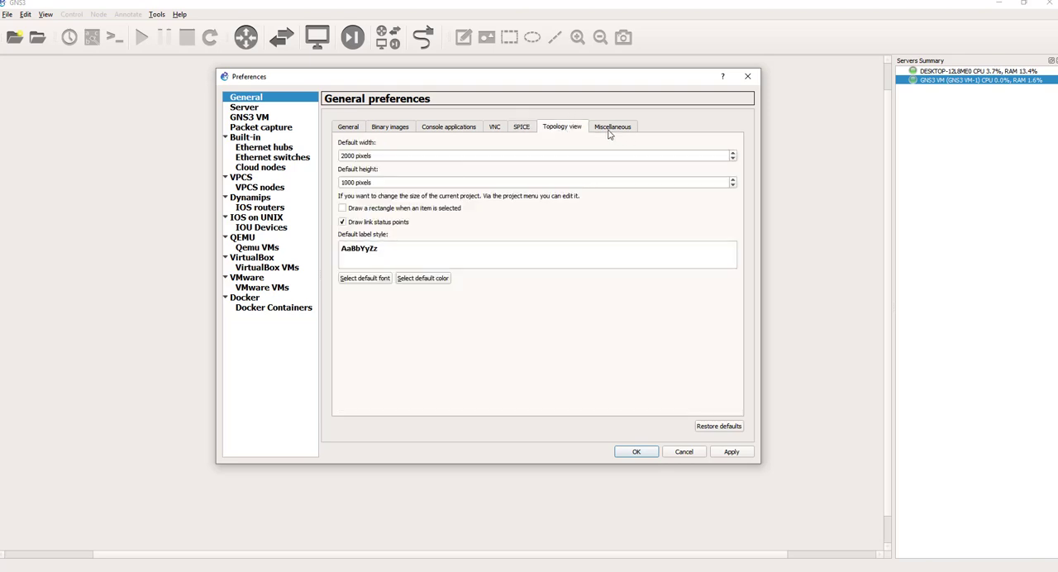
{"action": "left_click", "coordinate": [611, 131]}
{"action": "left_click", "coordinate": [581, 130]}
{"action": "left_click", "coordinate": [519, 132]}
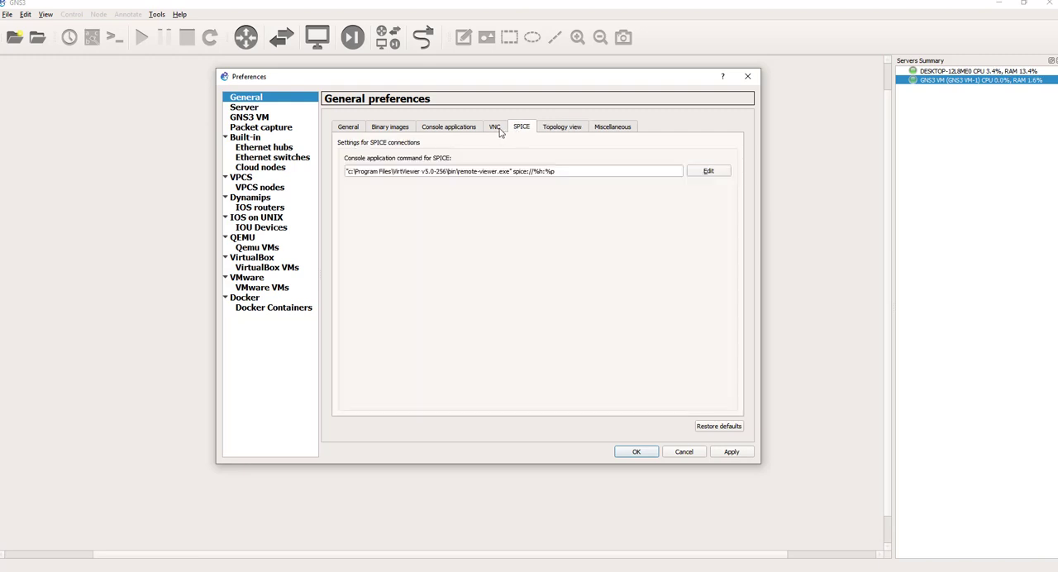
{"action": "left_click", "coordinate": [554, 130]}
{"action": "left_click", "coordinate": [616, 126]}
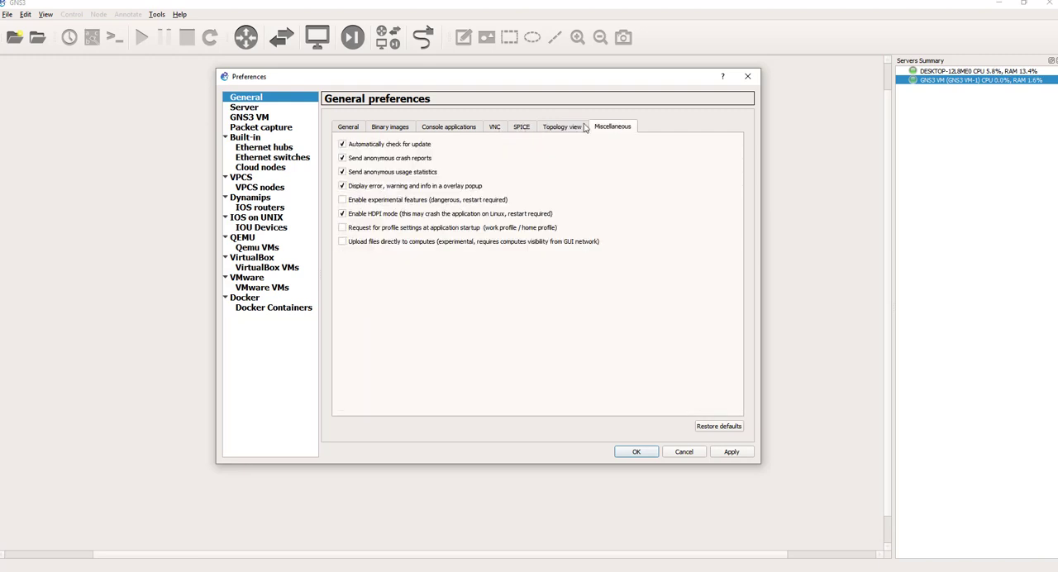
Step: Go back over the SPICE, VNC, console application, binary images and local path settings in the general preferences
{"action": "left_click", "coordinate": [553, 129]}
{"action": "left_click", "coordinate": [522, 130]}
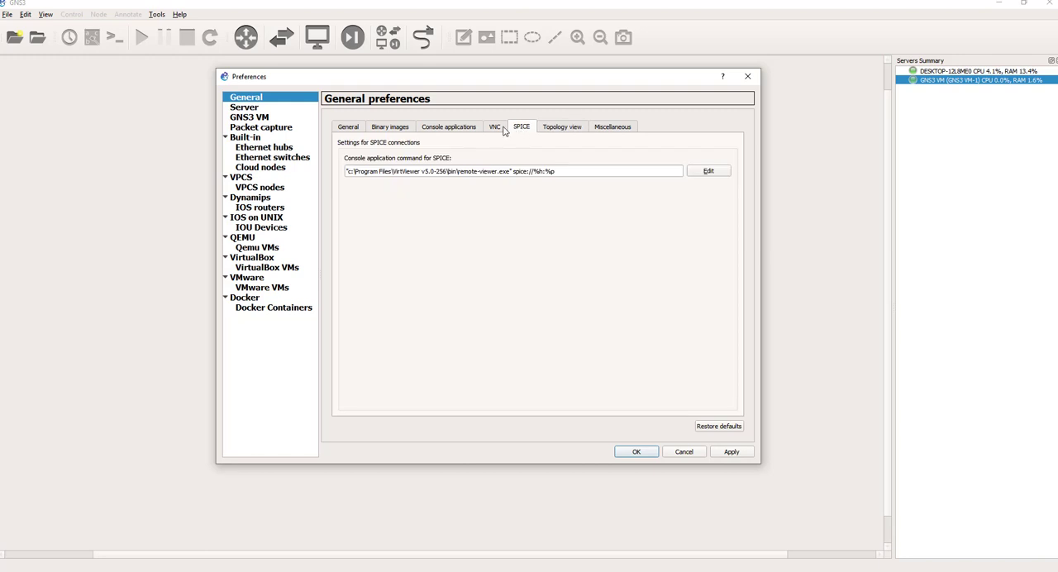
{"action": "left_click", "coordinate": [499, 129]}
{"action": "left_click", "coordinate": [515, 131]}
{"action": "left_click", "coordinate": [495, 130]}
{"action": "left_click", "coordinate": [459, 125]}
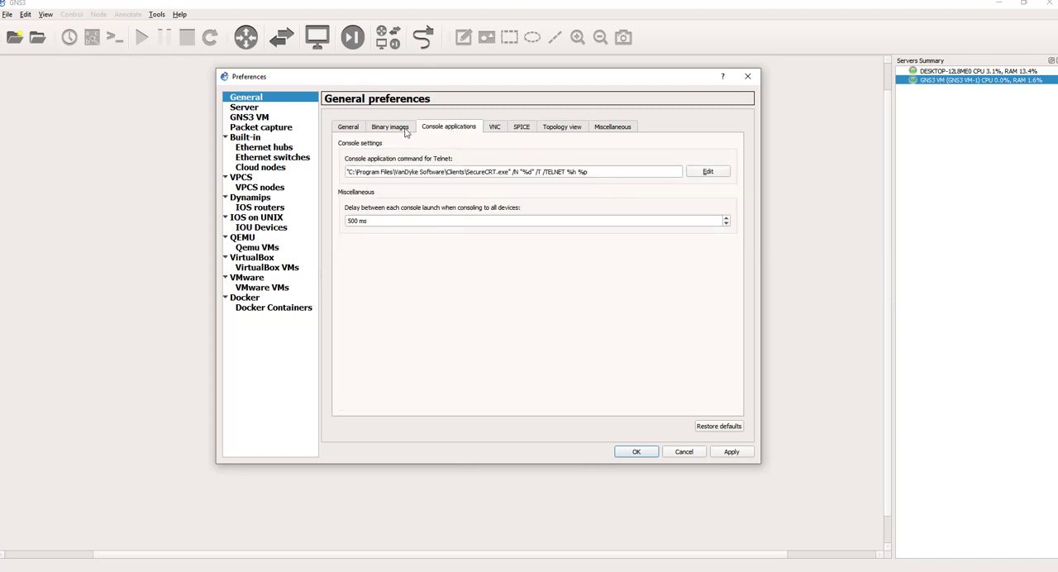
{"action": "left_click", "coordinate": [389, 129]}
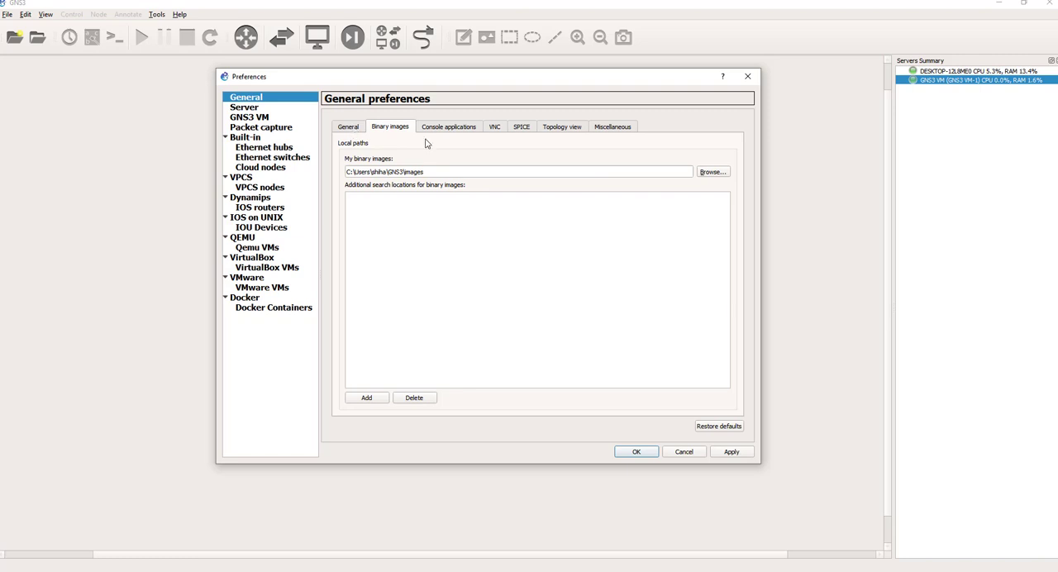
{"action": "left_click", "coordinate": [349, 129]}
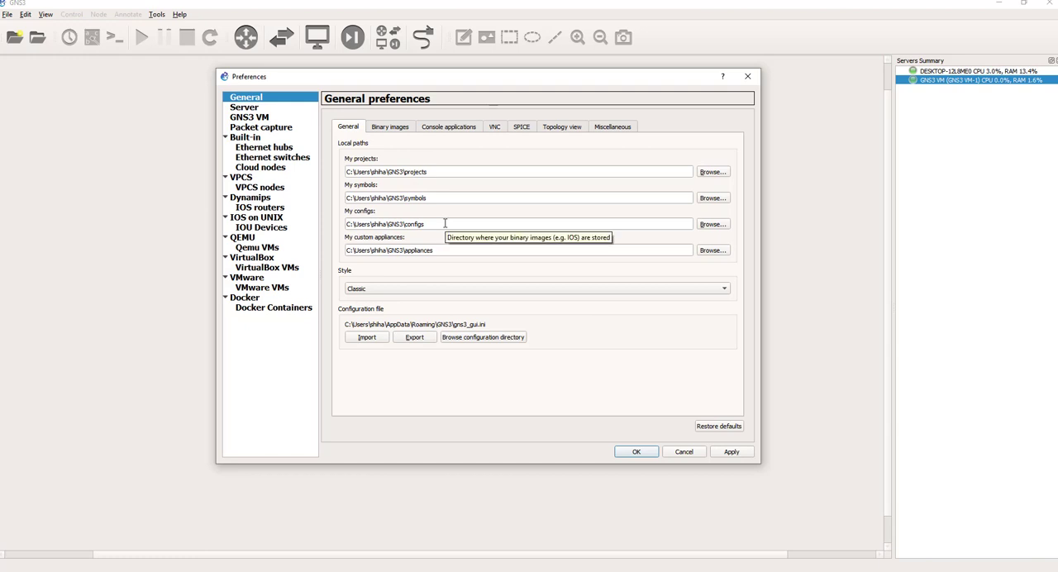
{"action": "left_click", "coordinate": [427, 128]}
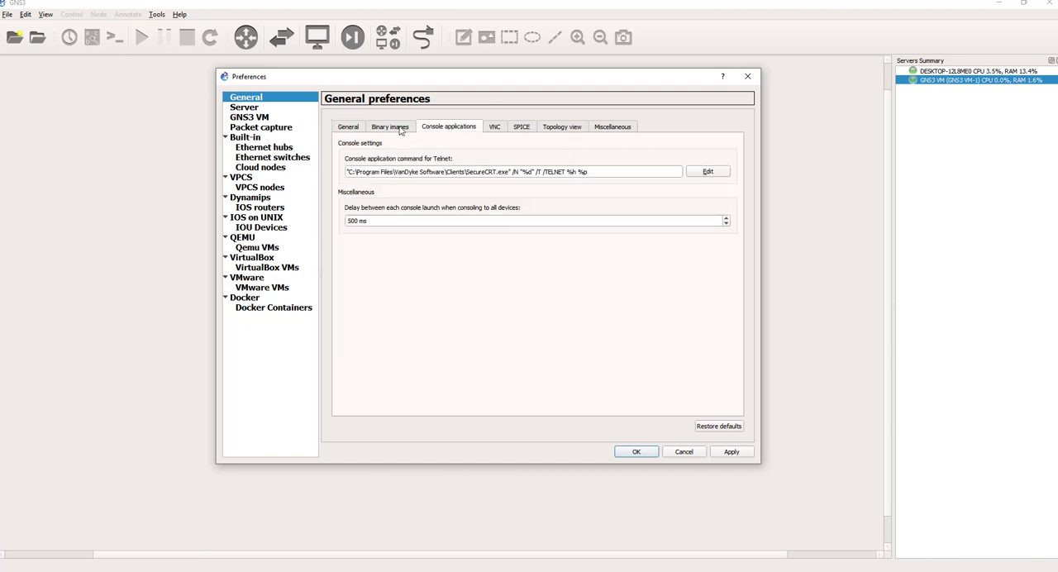
{"action": "left_click", "coordinate": [395, 129]}
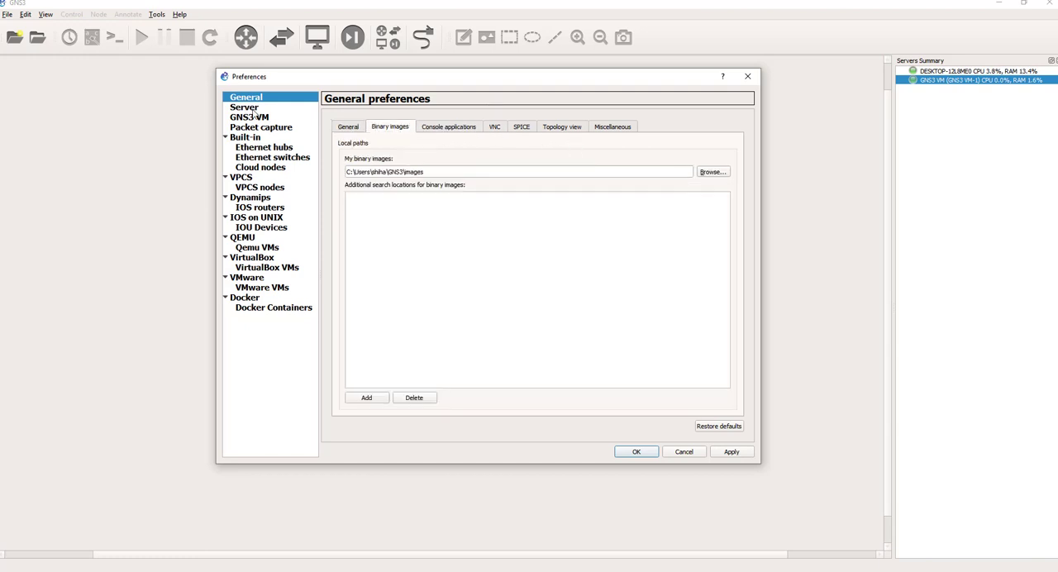
{"action": "left_click", "coordinate": [451, 128]}
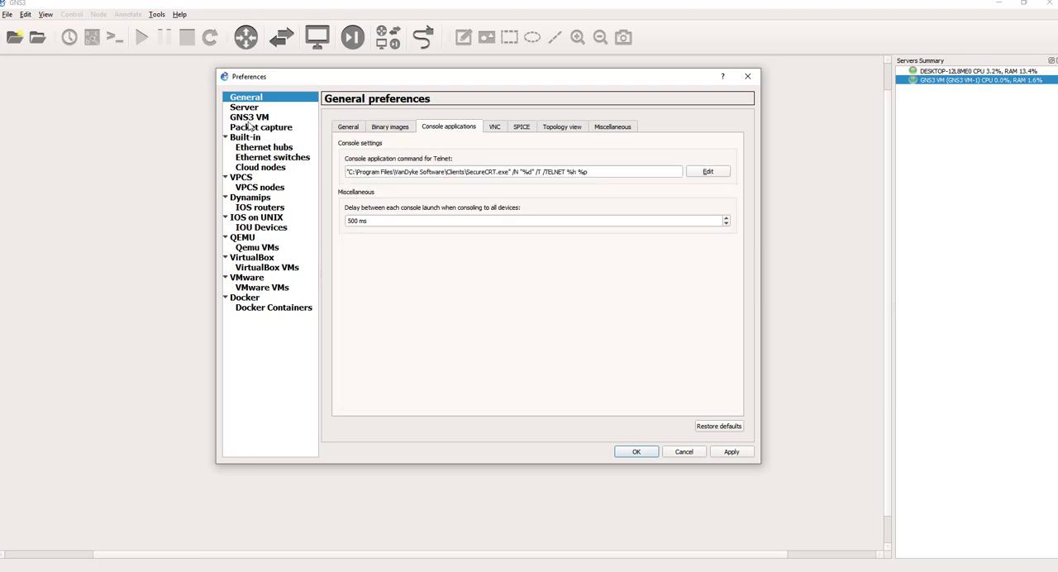
Step: Open the server preferences and check the list of remote servers
{"action": "left_click", "coordinate": [246, 117]}
{"action": "left_click", "coordinate": [243, 108]}
{"action": "left_click", "coordinate": [411, 129]}
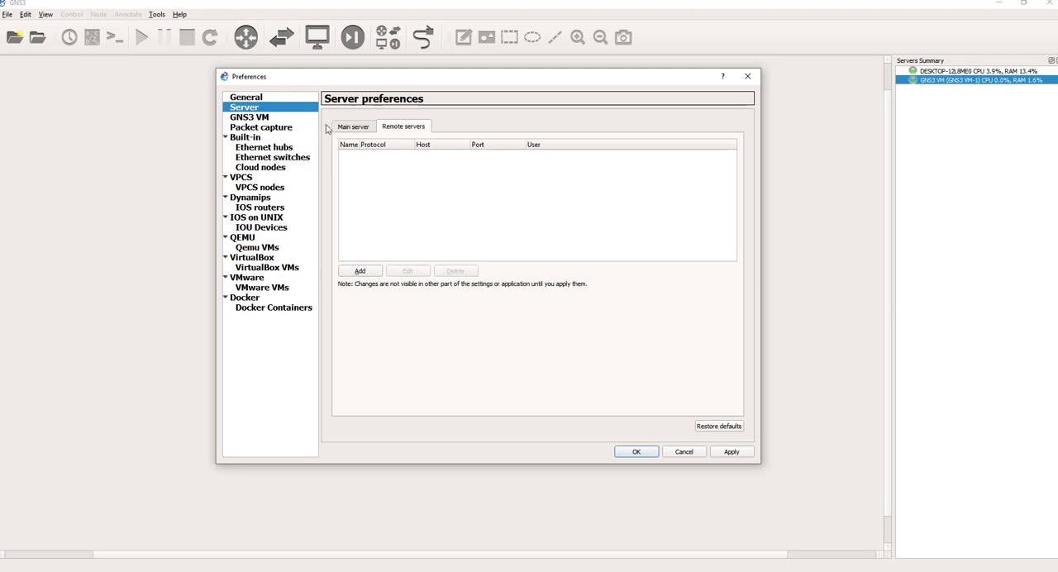
Step: Review the GNS3 VM preferences, then the main server and remote server settings
{"action": "left_click", "coordinate": [258, 120]}
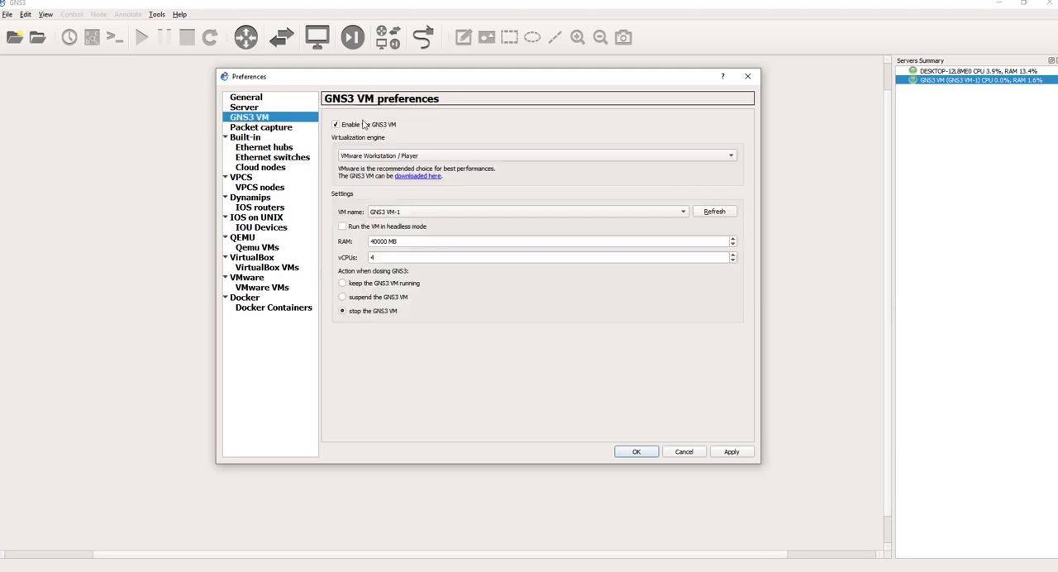
{"action": "left_click", "coordinate": [240, 98]}
{"action": "left_click", "coordinate": [243, 108]}
{"action": "left_click", "coordinate": [366, 130]}
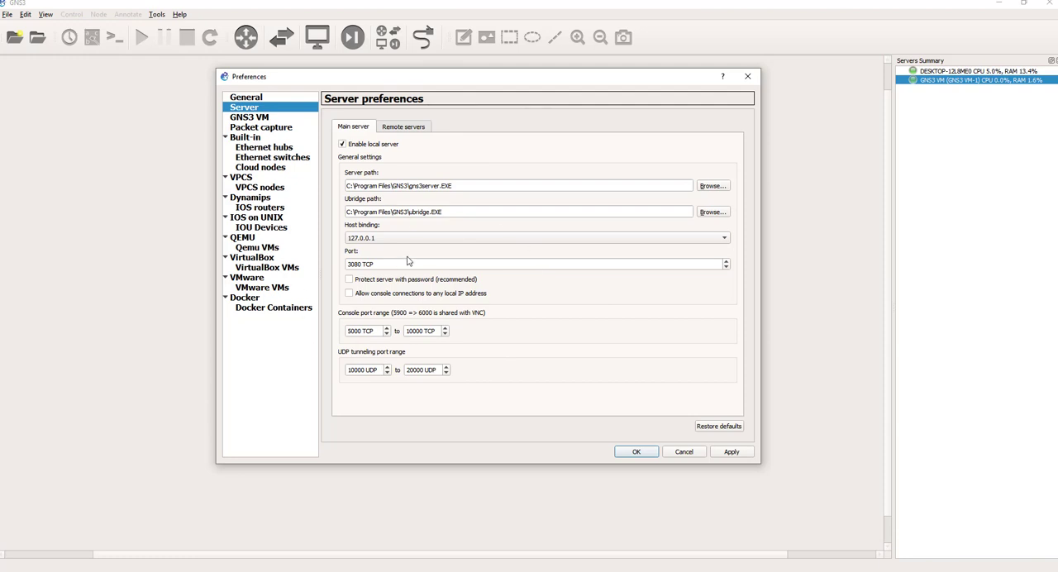
{"action": "left_click", "coordinate": [400, 127]}
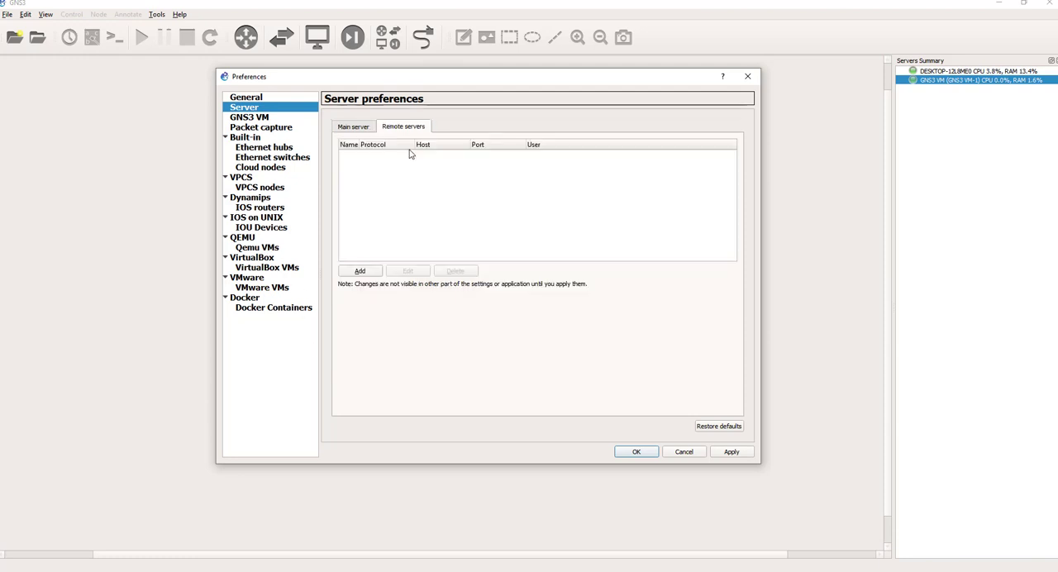
Step: Examine the name, host and port fields for adding a remote server, then dismiss the form without adding one
{"action": "left_click", "coordinate": [361, 272]}
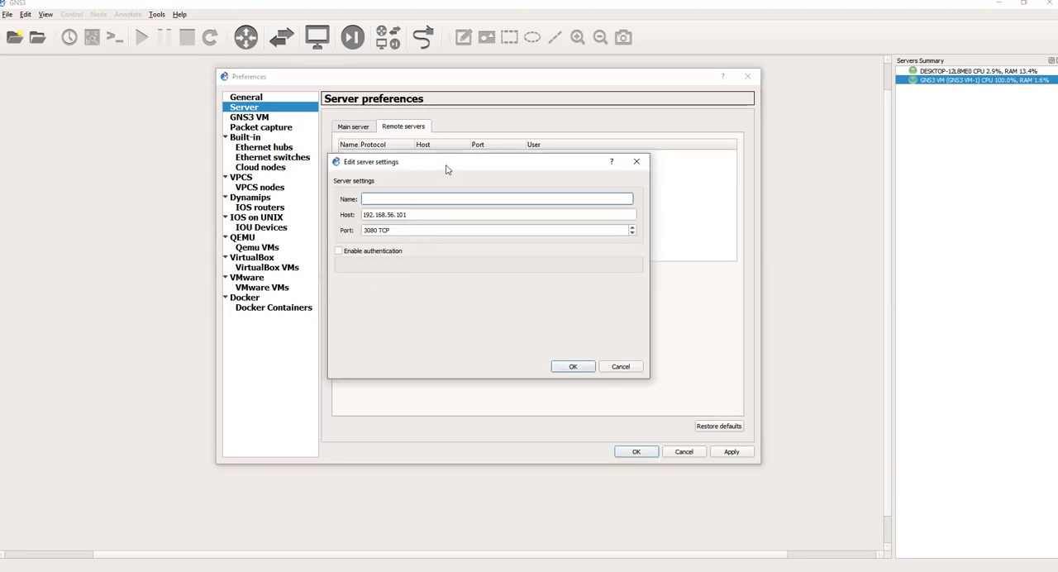
{"action": "left_click_drag", "start_coordinate": [449, 171], "coordinate": [446, 240]}
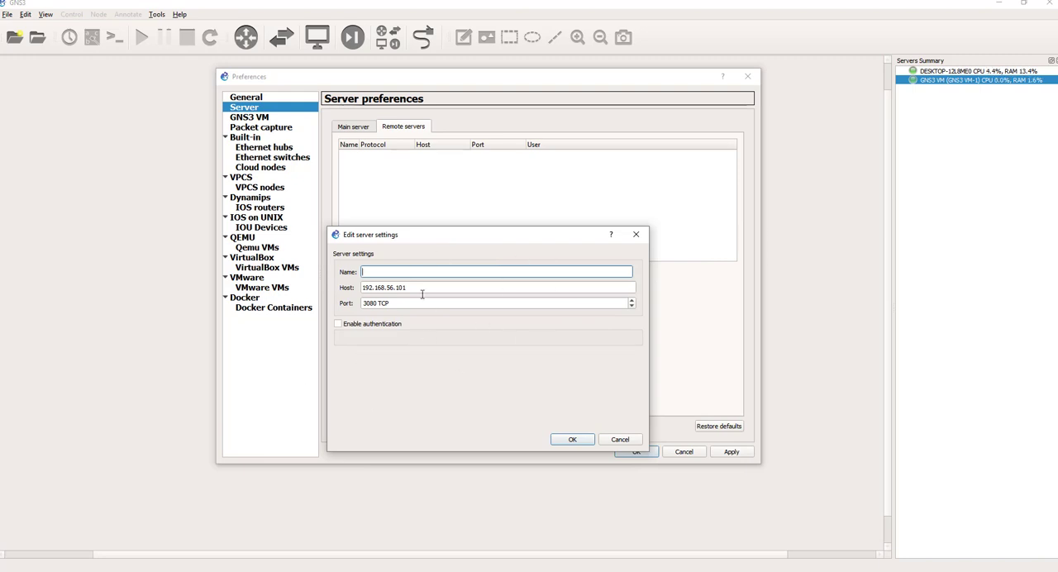
{"action": "key", "text": "Tab"}
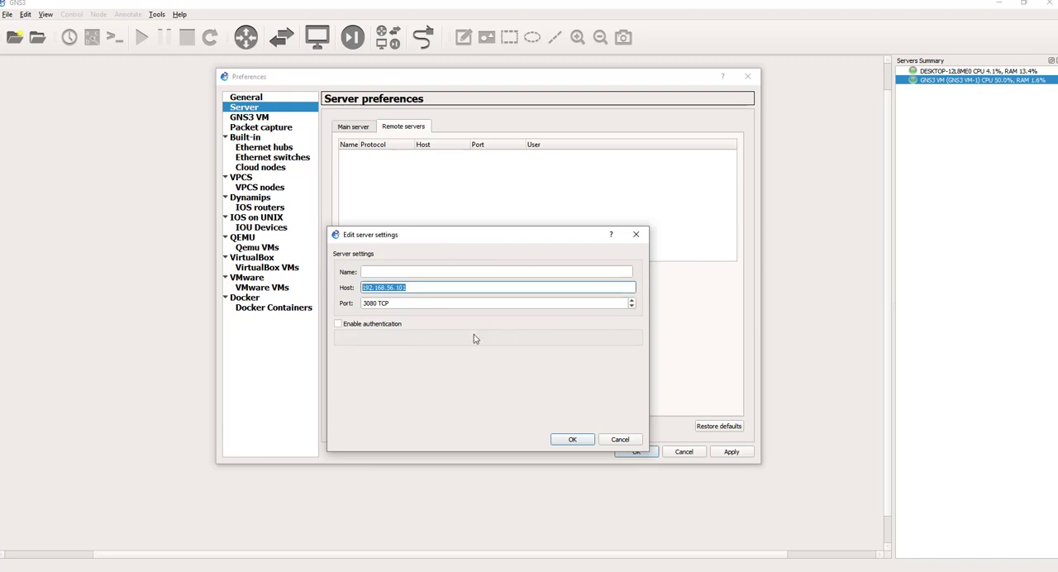
{"action": "key", "text": "shift+Tab"}
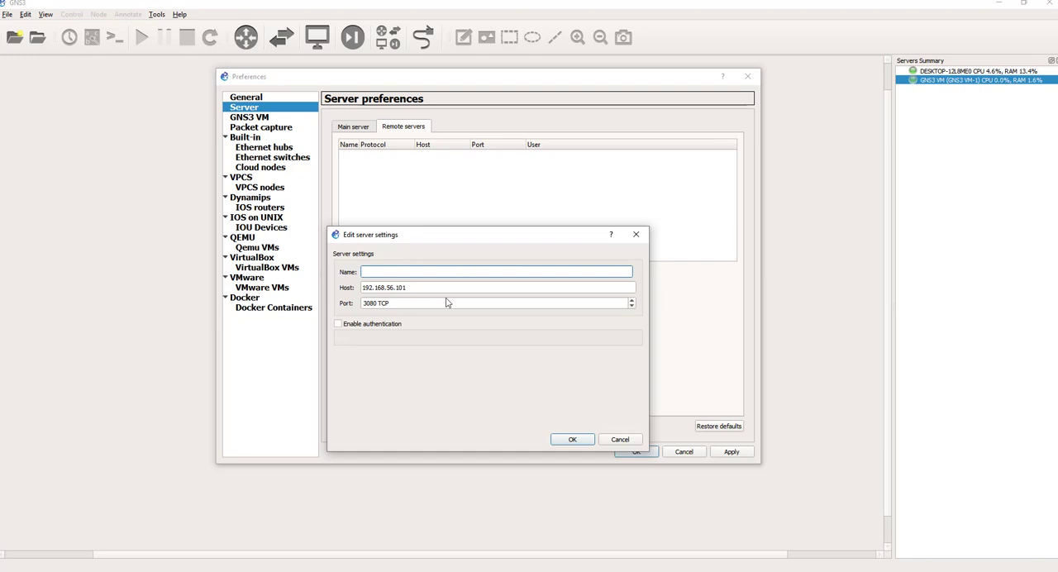
{"action": "left_click", "coordinate": [636, 235]}
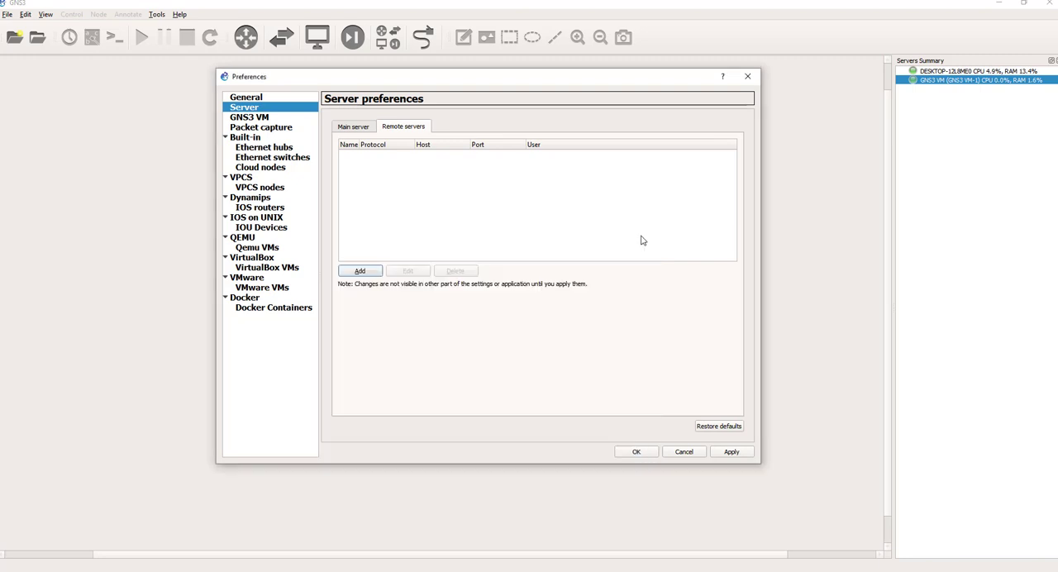
Step: Look through the packet capture, built-in, Ethernet switch and VPCS node preferences
{"action": "left_click", "coordinate": [257, 129]}
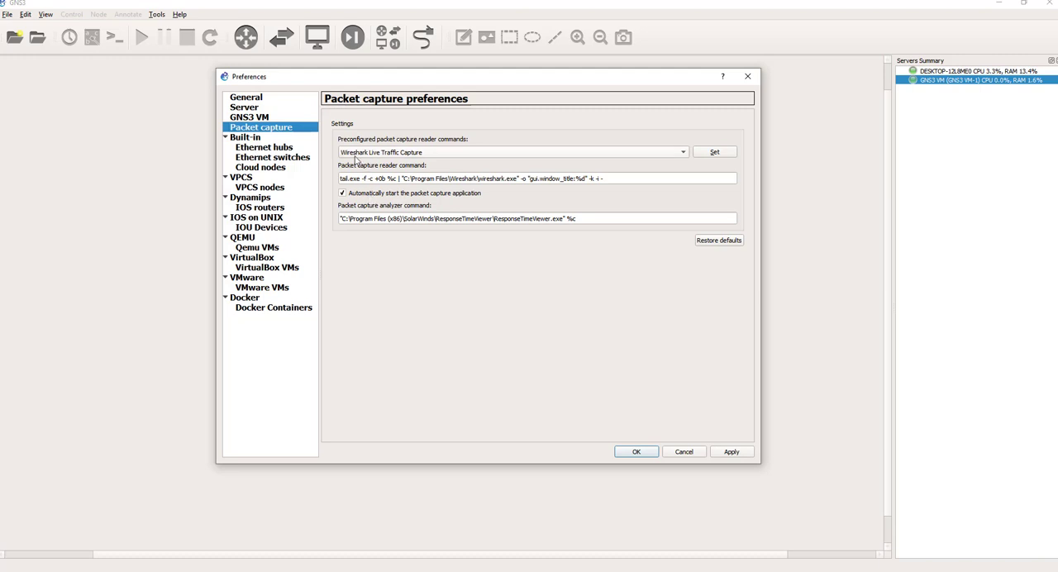
{"action": "left_click", "coordinate": [249, 137]}
{"action": "left_click", "coordinate": [269, 159]}
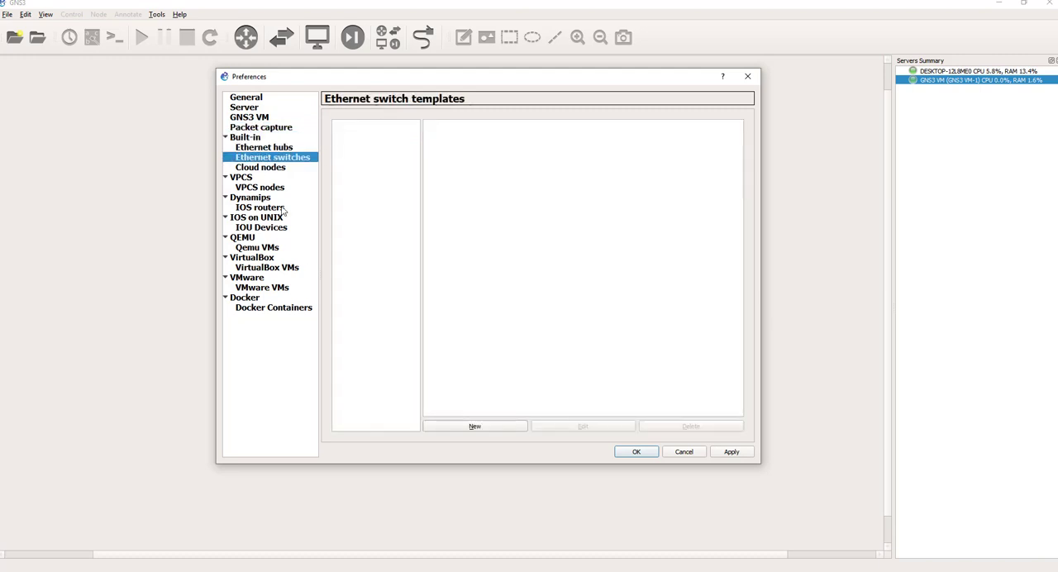
{"action": "left_click", "coordinate": [258, 188]}
Step: Compare the c7200 and ESW IOS router templates, checking their images and Idle-PC values
{"action": "left_click", "coordinate": [248, 209]}
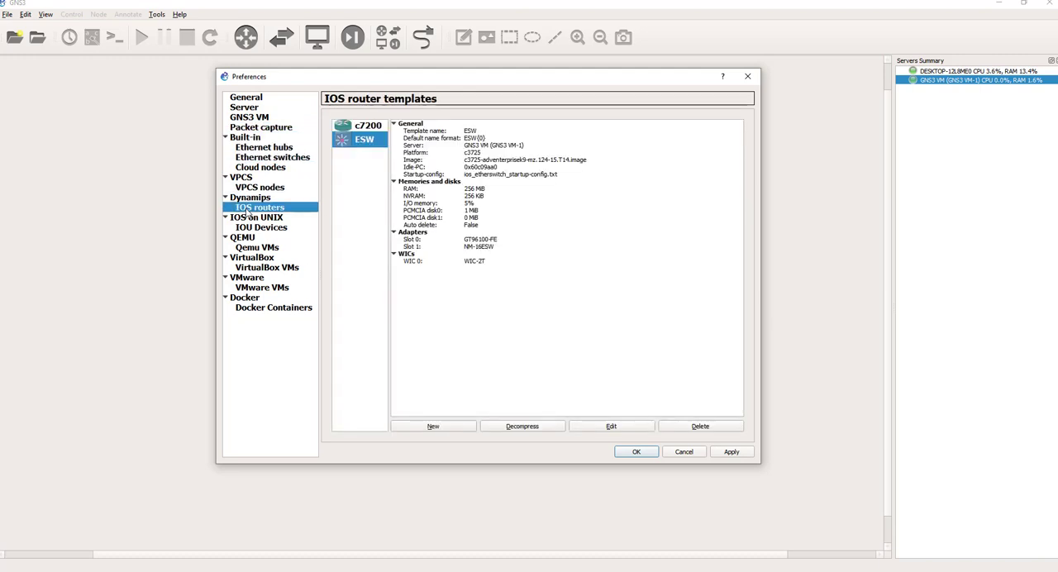
{"action": "left_click", "coordinate": [364, 126]}
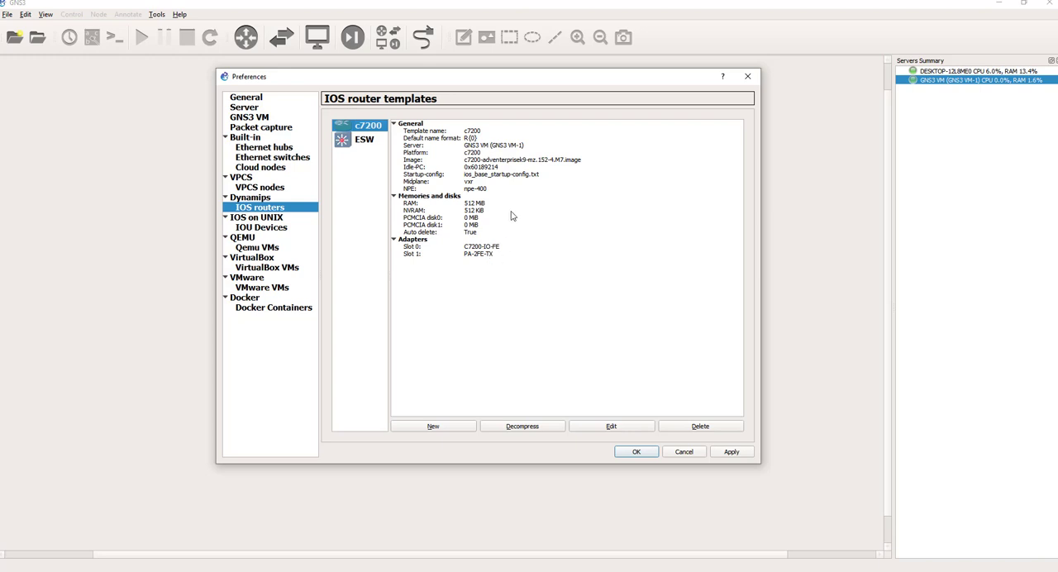
{"action": "left_click", "coordinate": [361, 141]}
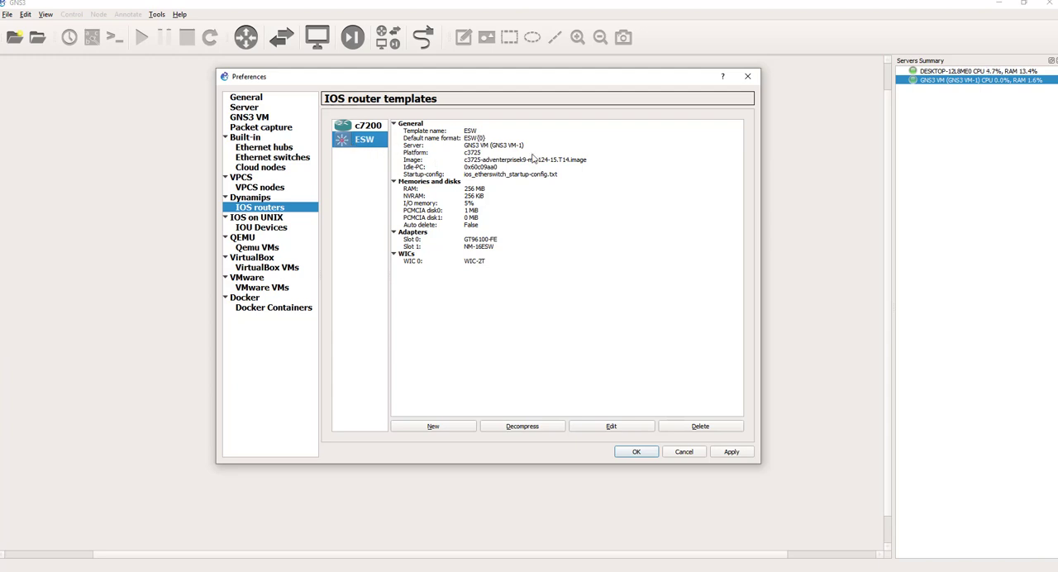
{"action": "left_click", "coordinate": [568, 162]}
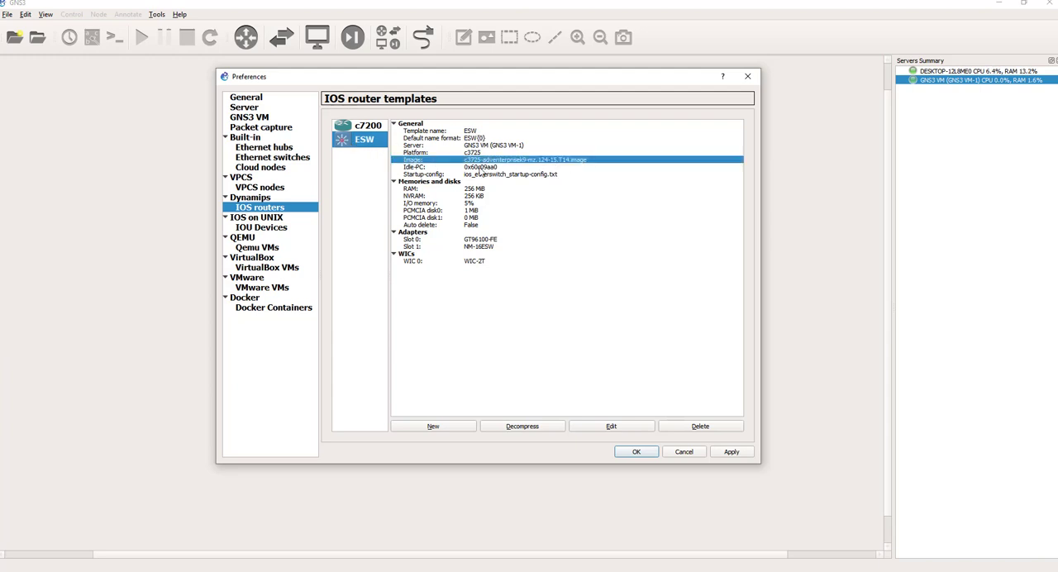
{"action": "left_click", "coordinate": [481, 168]}
{"action": "left_click", "coordinate": [371, 129]}
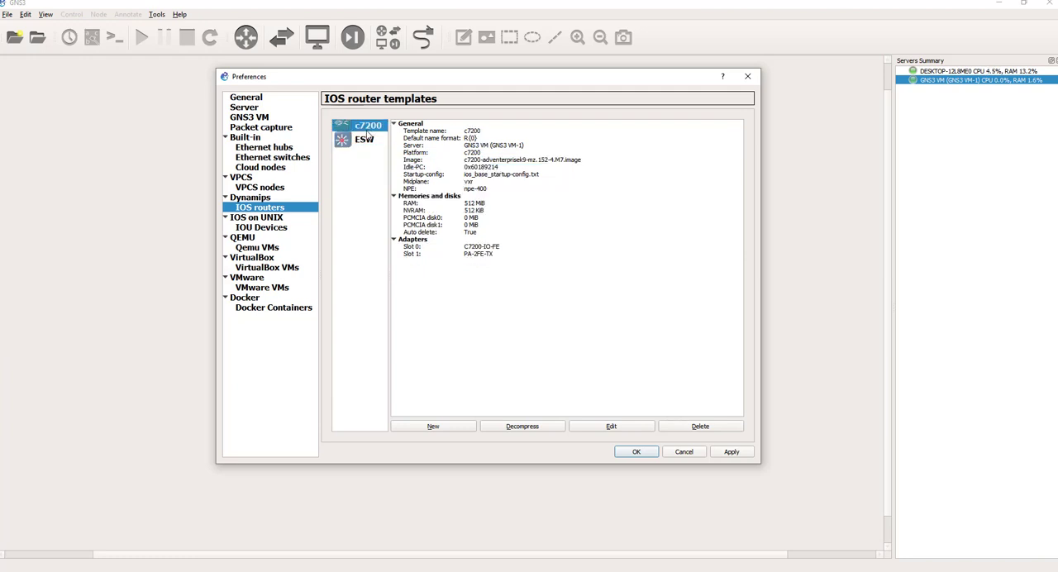
{"action": "left_click", "coordinate": [361, 145]}
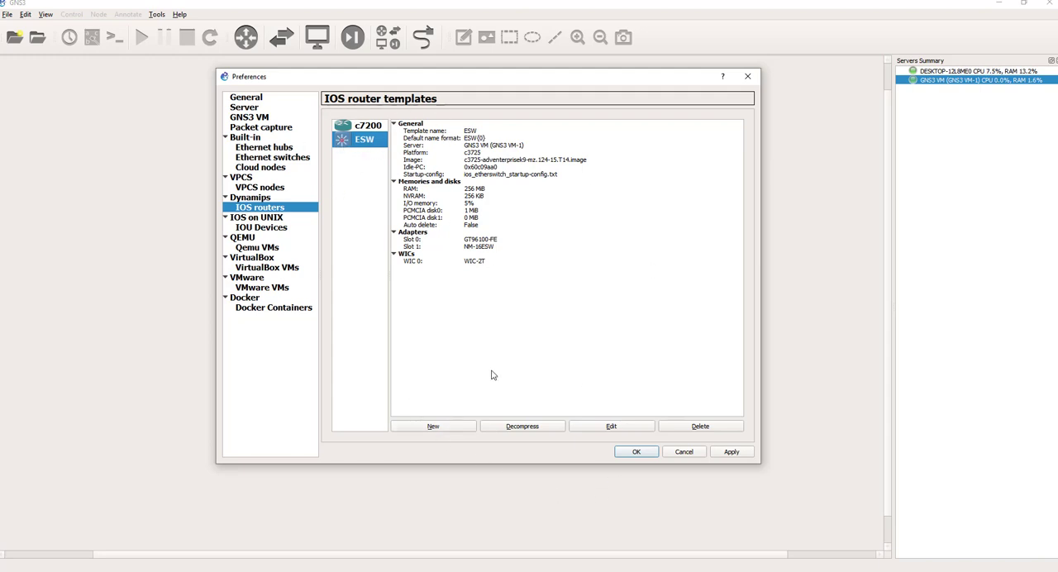
Step: Inspect the ESW template's general, memory and disk, slot and advanced settings, then close its configuration unchanged
{"action": "left_click", "coordinate": [602, 425]}
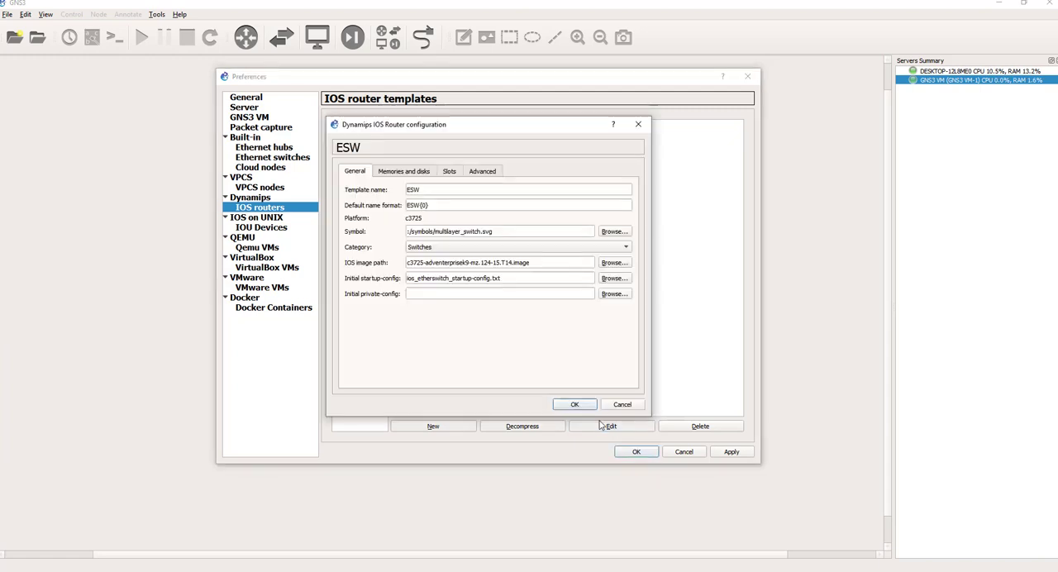
{"action": "left_click", "coordinate": [408, 171]}
{"action": "left_click", "coordinate": [456, 171]}
{"action": "left_click", "coordinate": [479, 172]}
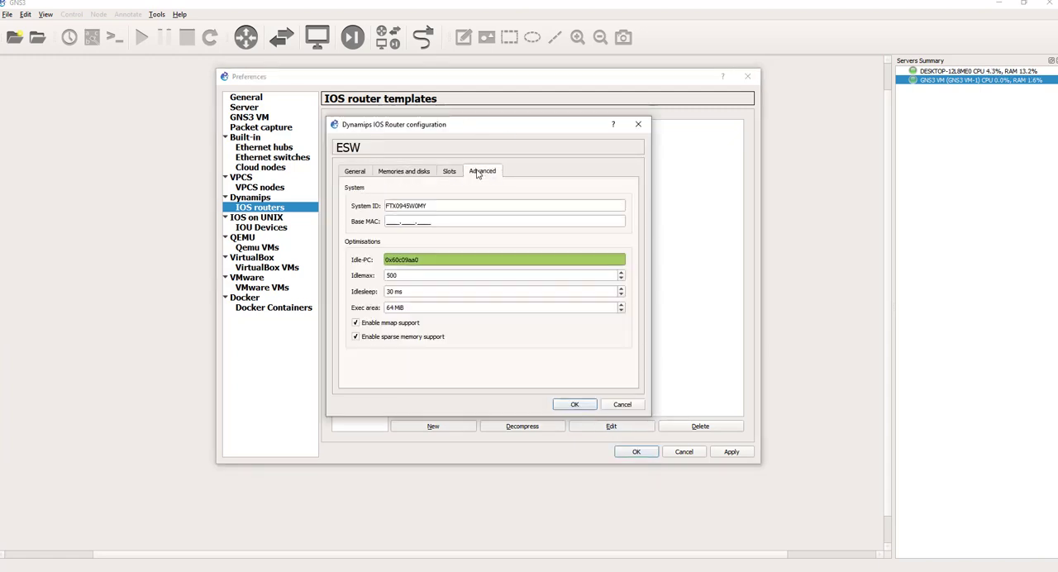
{"action": "left_click", "coordinate": [355, 172]}
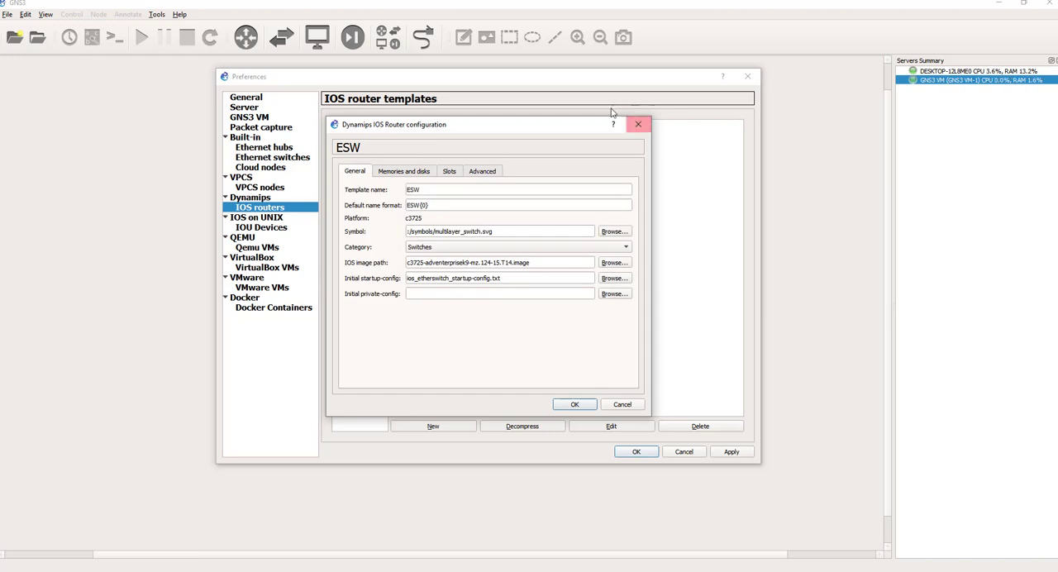
{"action": "left_click", "coordinate": [643, 130]}
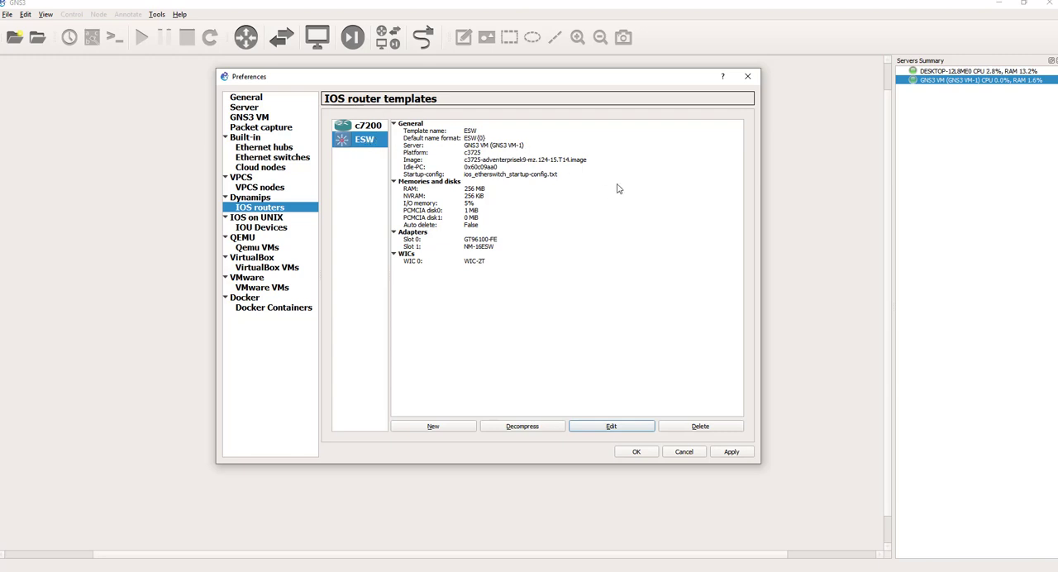
Step: Check the ESW template's image and name, then go back and forth between the ESW and c7200 details
{"action": "left_click", "coordinate": [485, 161]}
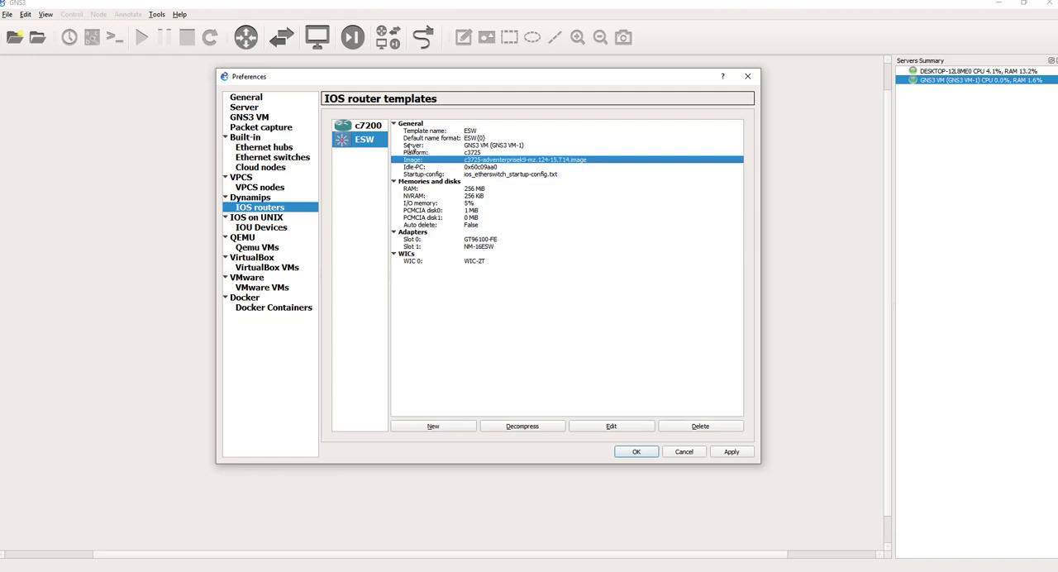
{"action": "left_click", "coordinate": [416, 133]}
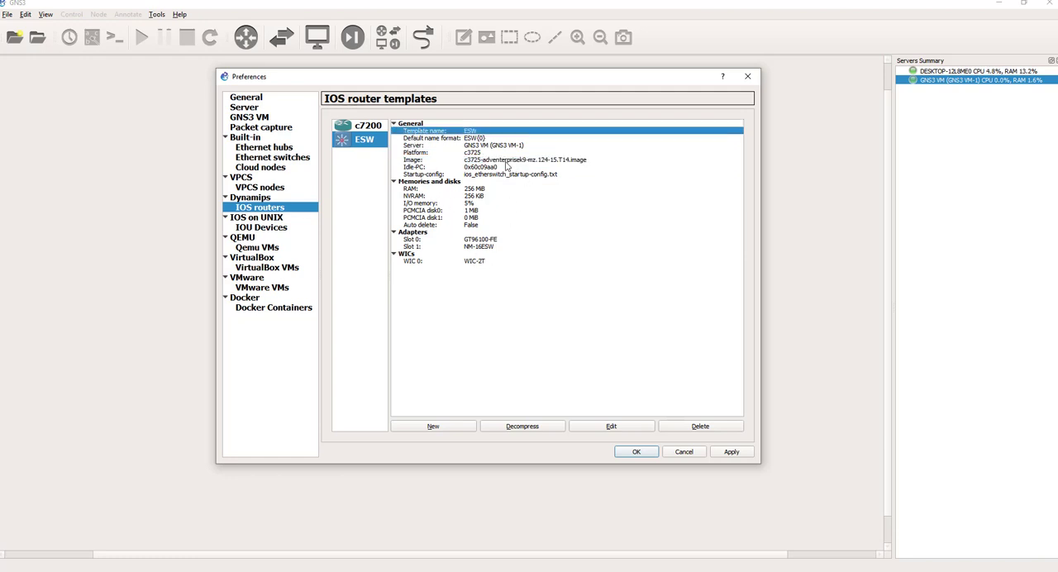
{"action": "left_click", "coordinate": [367, 128]}
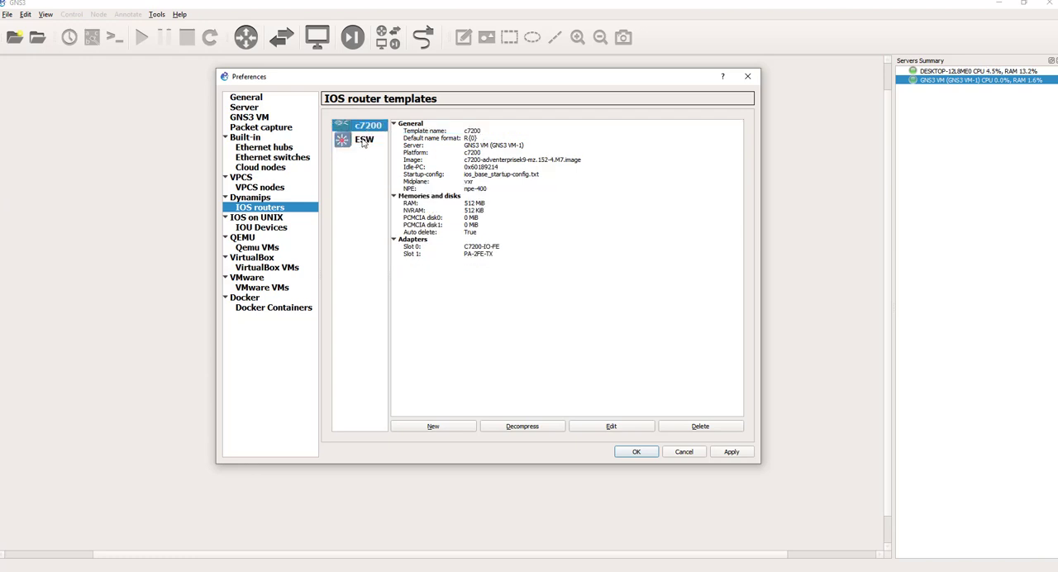
{"action": "left_click", "coordinate": [364, 142]}
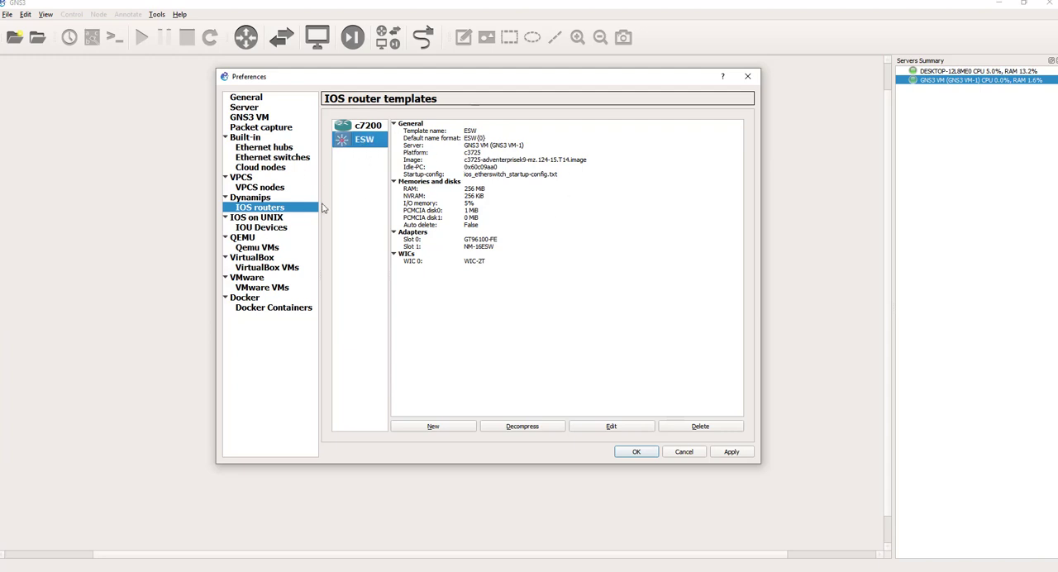
{"action": "left_click", "coordinate": [365, 128]}
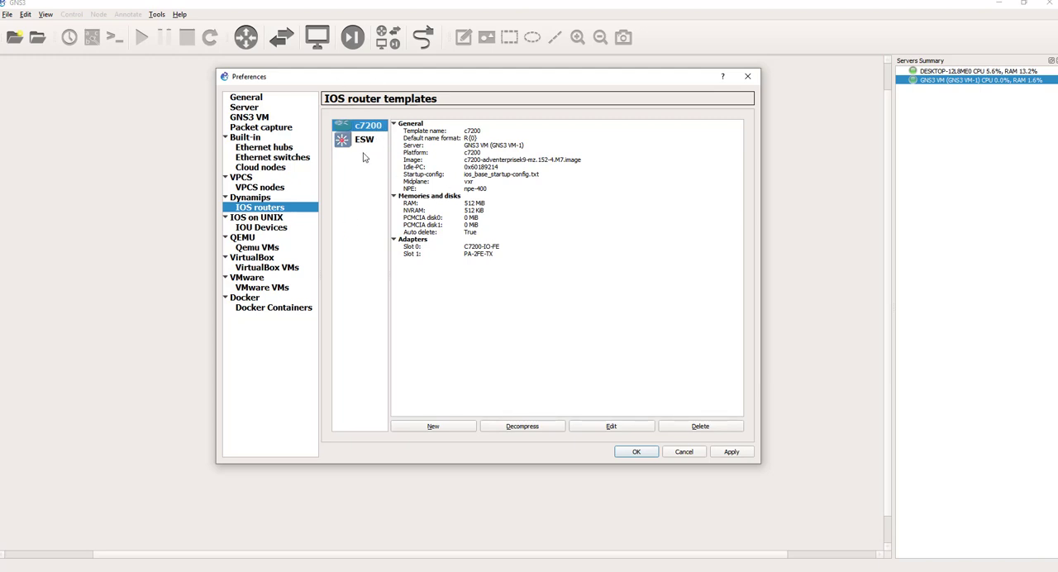
{"action": "left_click", "coordinate": [368, 142]}
{"action": "left_click", "coordinate": [361, 127]}
Step: Check the IOU device templates, then examine the CPU, memory and disk image details of the Cisco NX-OSv 9000 Qemu template
{"action": "left_click", "coordinate": [252, 219]}
{"action": "left_click", "coordinate": [251, 227]}
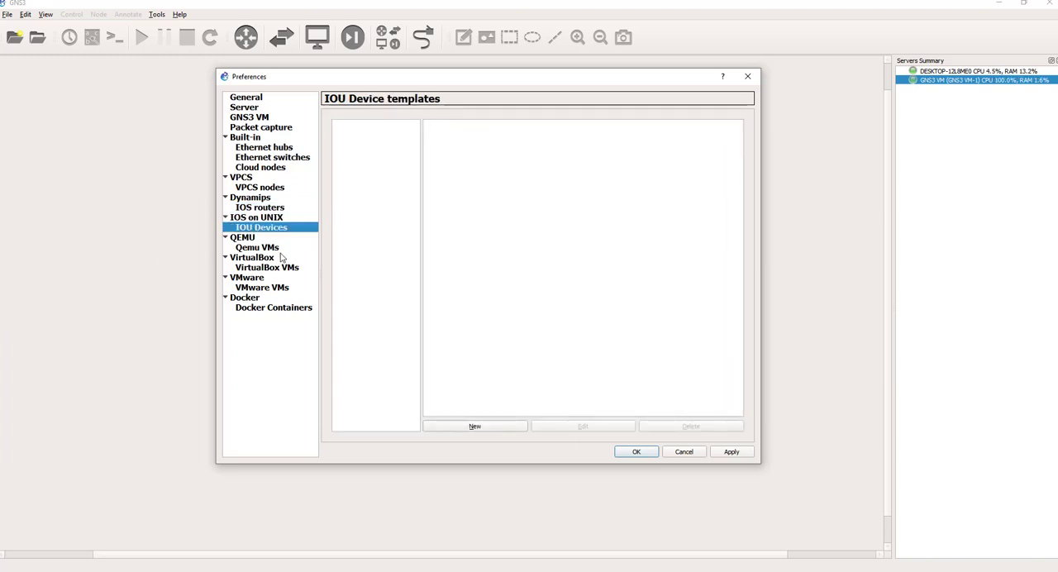
{"action": "left_click", "coordinate": [248, 248]}
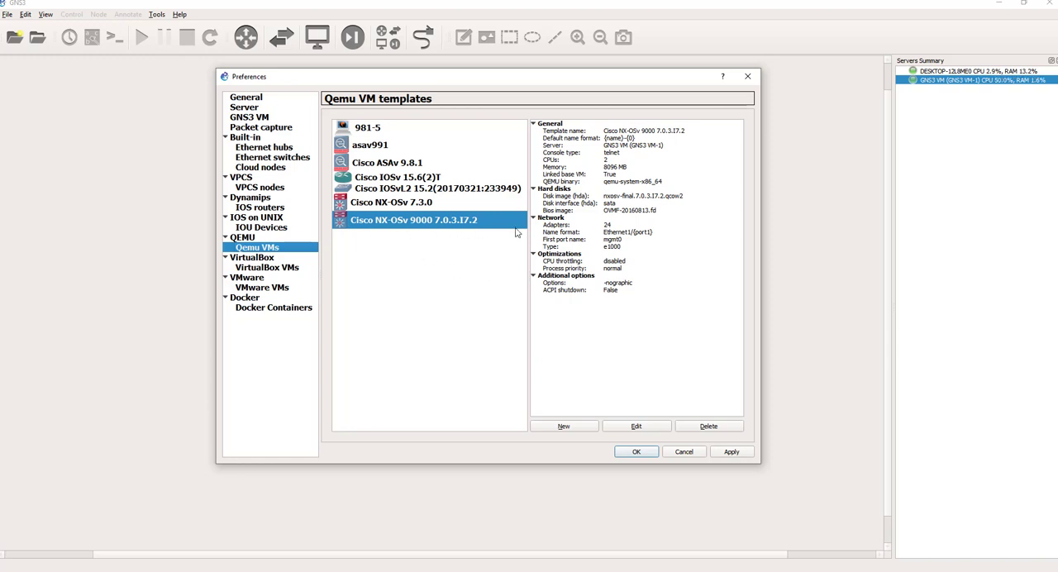
{"action": "left_click", "coordinate": [637, 137]}
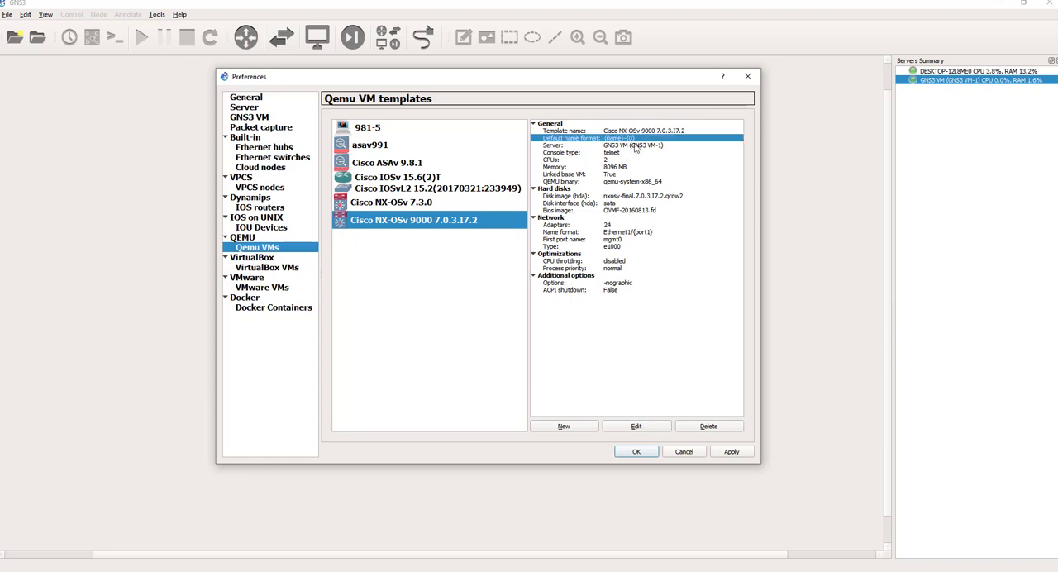
{"action": "left_click", "coordinate": [603, 158]}
{"action": "left_click", "coordinate": [659, 170]}
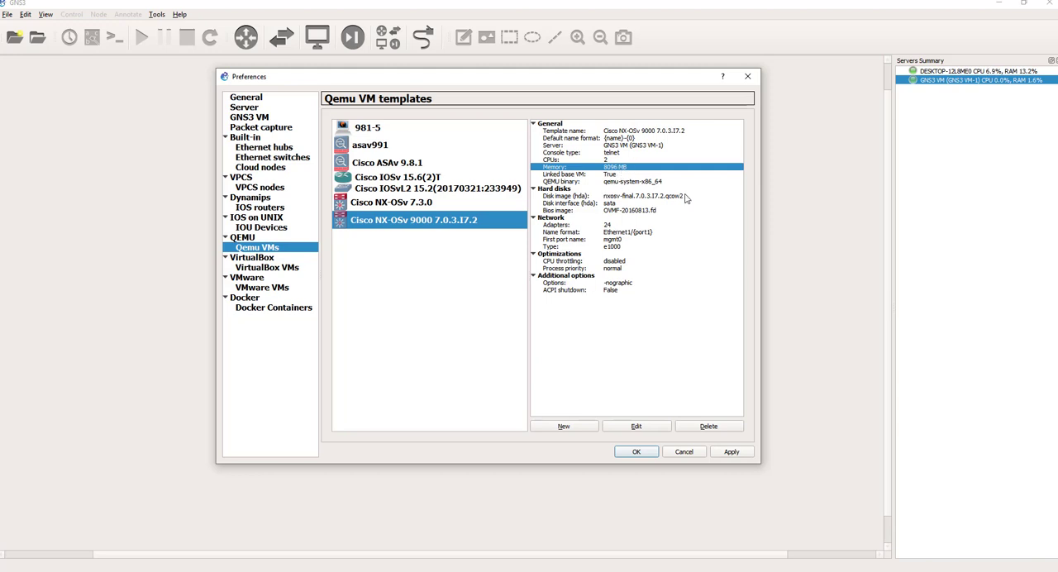
{"action": "left_click", "coordinate": [632, 197]}
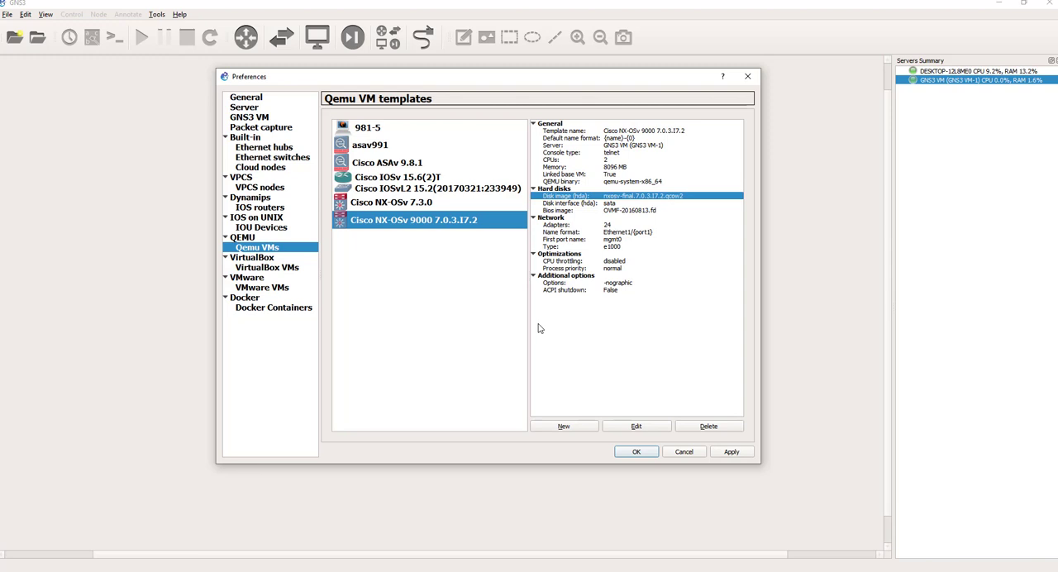
{"action": "left_click", "coordinate": [607, 169]}
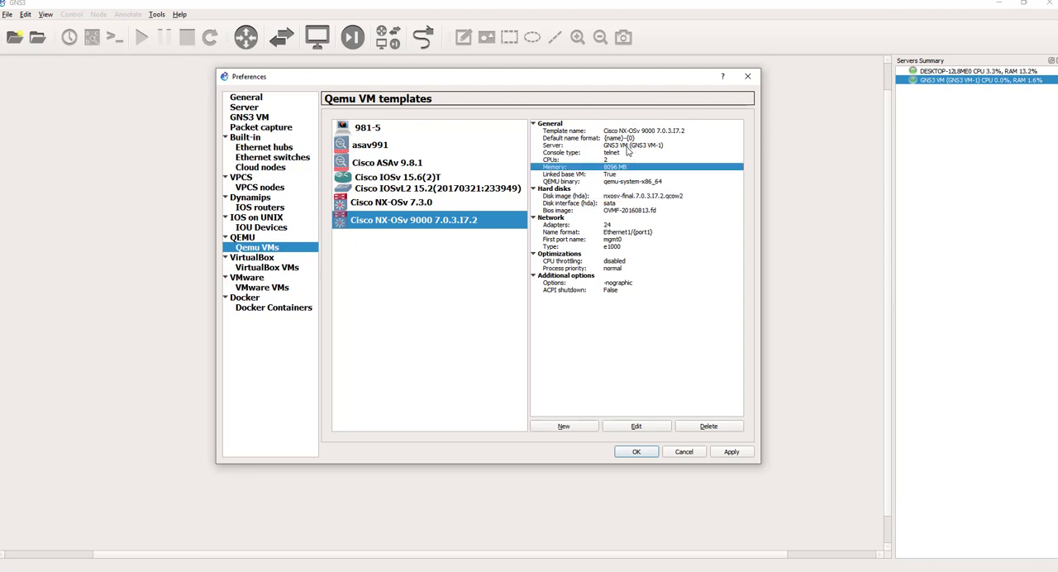
Step: Open the Cisco NX-OSv 9000 template's configuration and inspect its general, hard disk, CD/DVD, advanced and network settings
{"action": "left_click", "coordinate": [638, 426]}
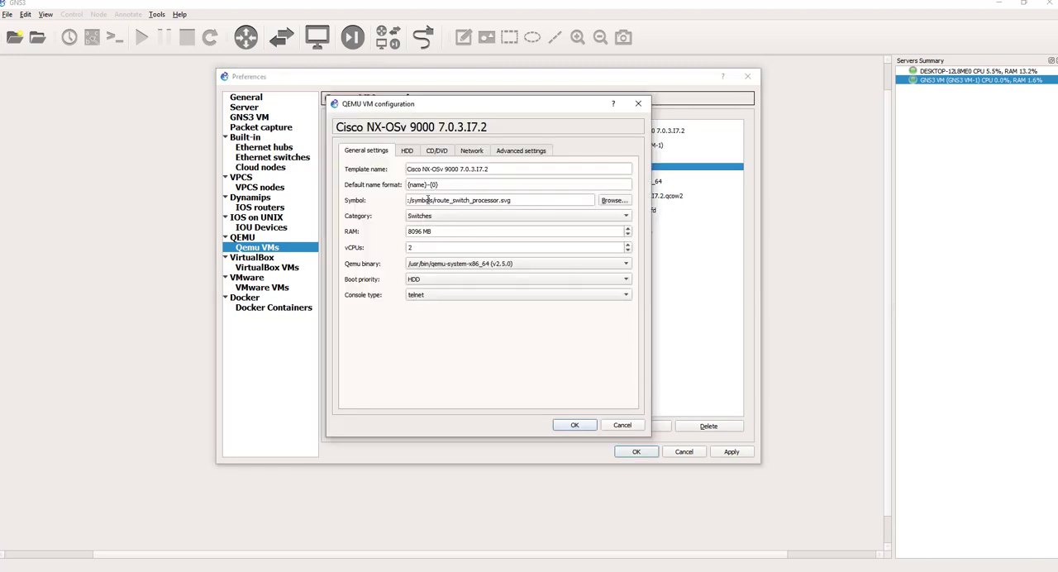
{"action": "left_click", "coordinate": [408, 151]}
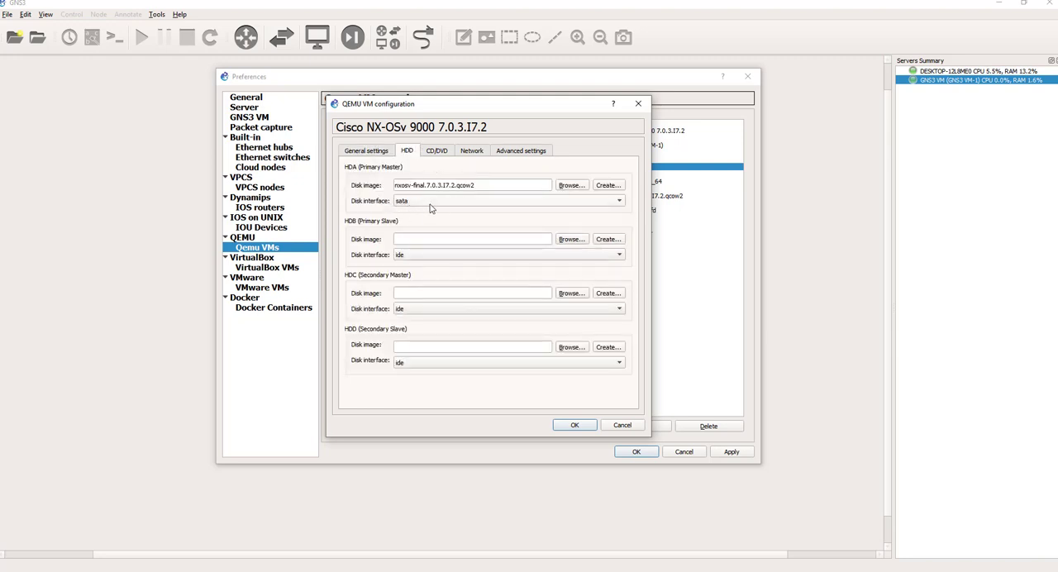
{"action": "left_click", "coordinate": [438, 151]}
{"action": "left_click", "coordinate": [530, 151]}
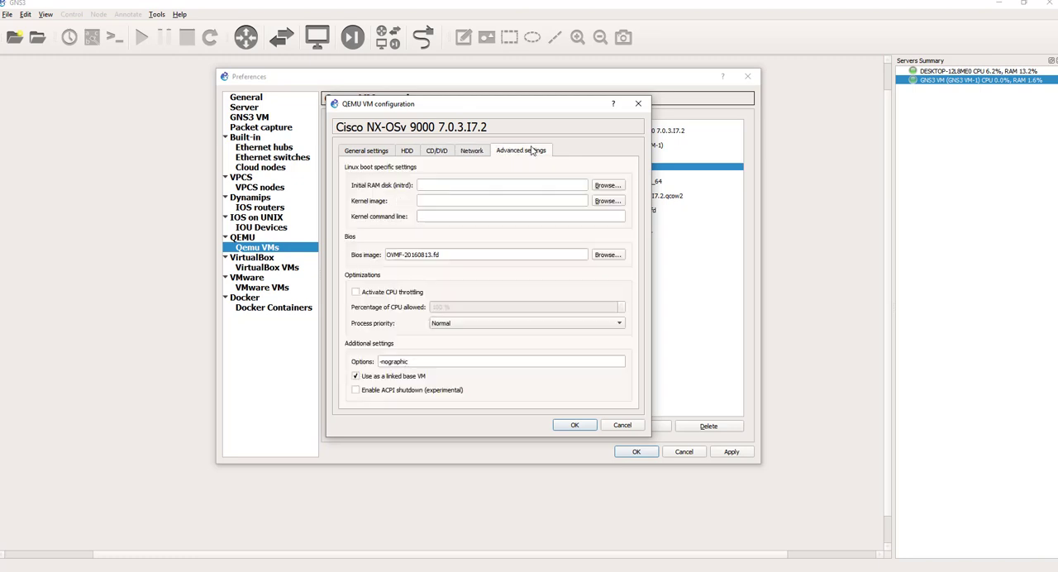
{"action": "left_click", "coordinate": [434, 152]}
{"action": "left_click", "coordinate": [502, 152]}
{"action": "left_click", "coordinate": [467, 153]}
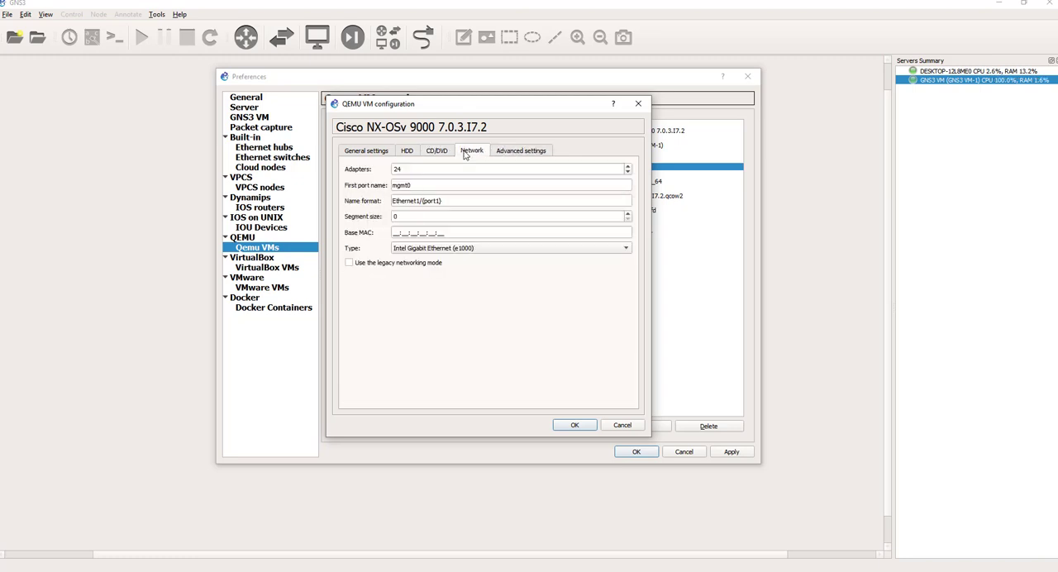
Step: Examine the NX-OSv 9000 template's adapter count and port naming, comparing its network settings with the advanced settings
{"action": "double_click", "coordinate": [416, 169]}
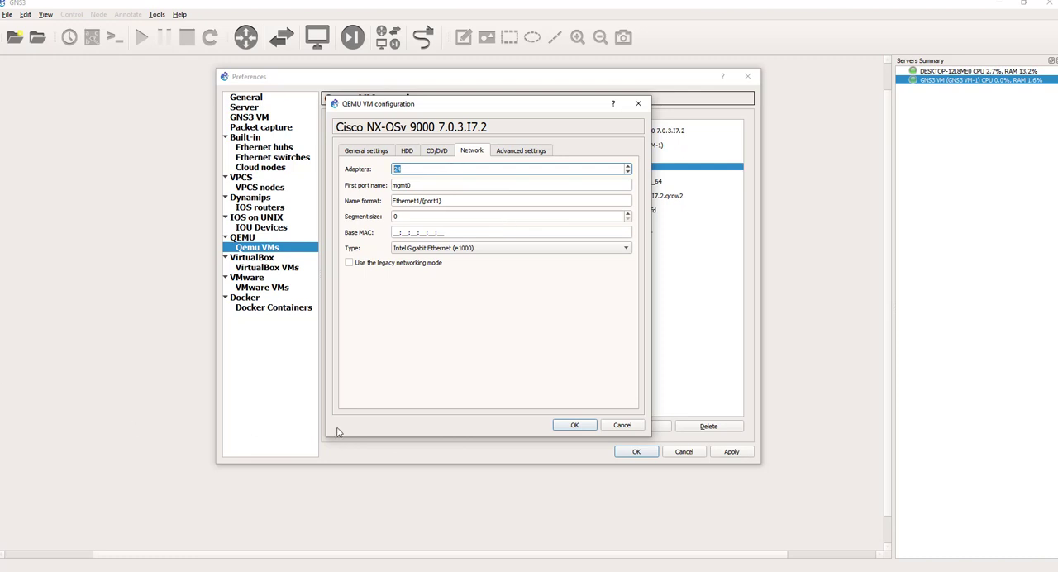
{"action": "left_click", "coordinate": [537, 152]}
{"action": "left_click", "coordinate": [481, 154]}
{"action": "left_click", "coordinate": [518, 153]}
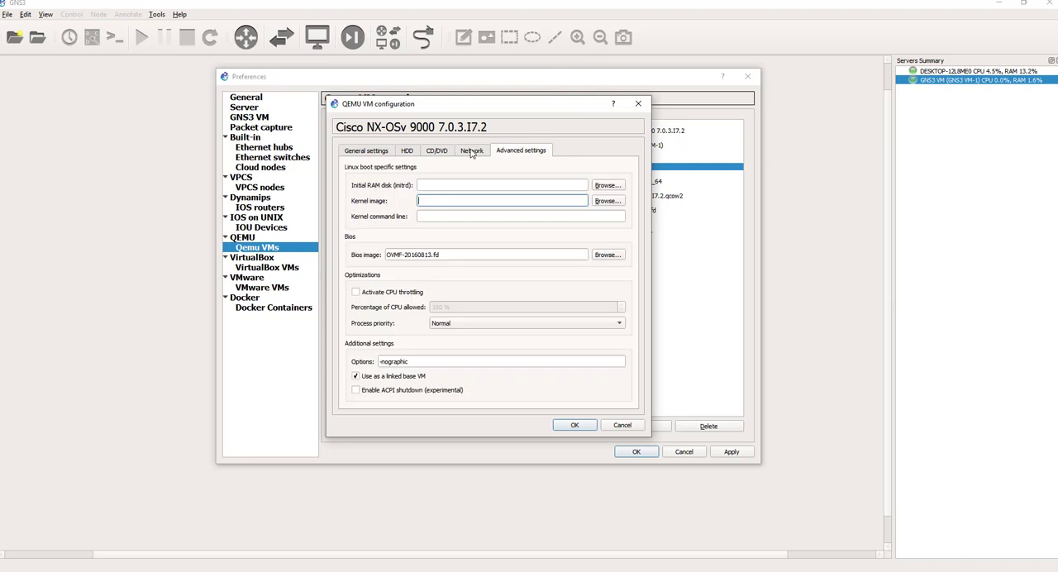
{"action": "left_click", "coordinate": [471, 153]}
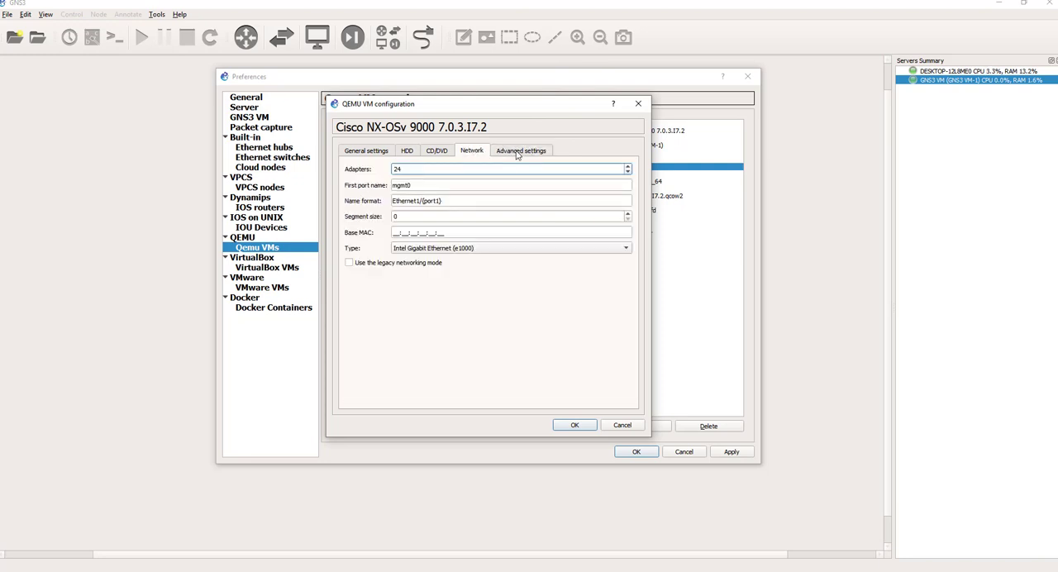
{"action": "left_click", "coordinate": [516, 154]}
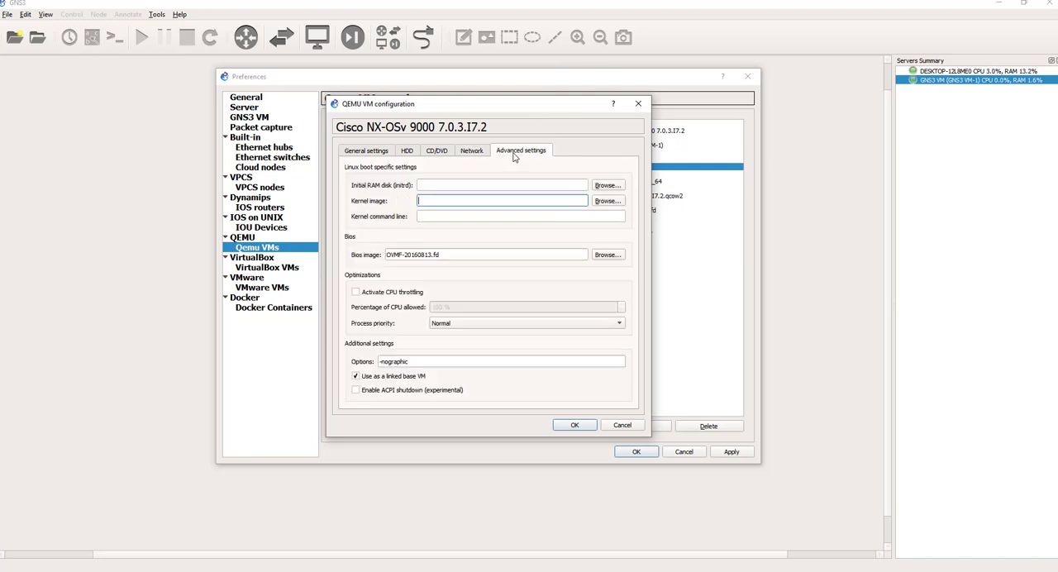
{"action": "left_click", "coordinate": [473, 154]}
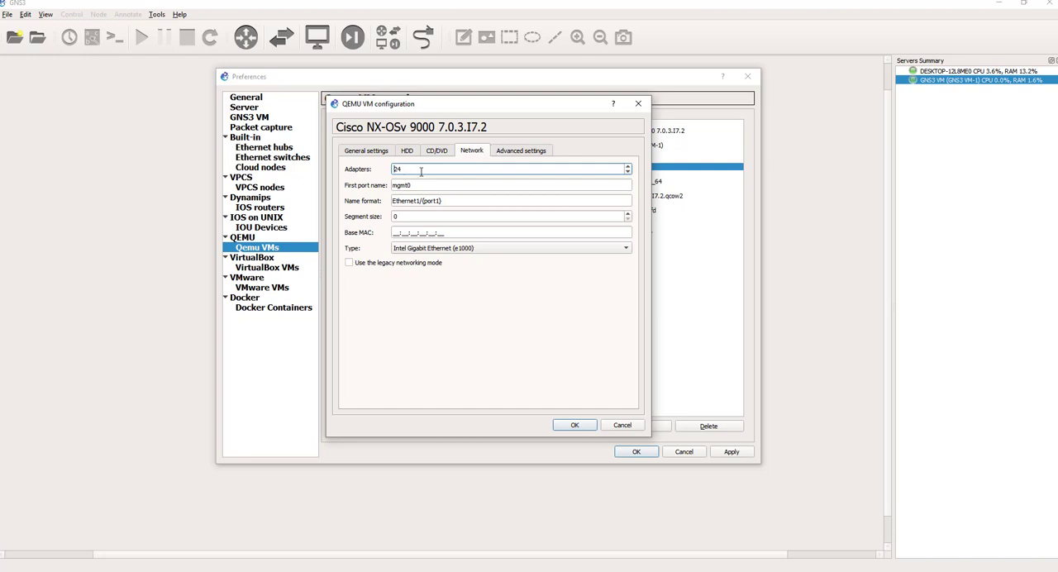
{"action": "left_click_drag", "start_coordinate": [422, 172], "coordinate": [205, 463]}
{"action": "left_click", "coordinate": [520, 156]}
{"action": "left_click", "coordinate": [468, 155]}
{"action": "left_click_drag", "start_coordinate": [199, 167], "coordinate": [38, 348]}
Step: Recheck the NX-OSv 9000 template's CD/DVD, hard disk and RAM settings, then close its configuration without changes
{"action": "left_click", "coordinate": [438, 153]}
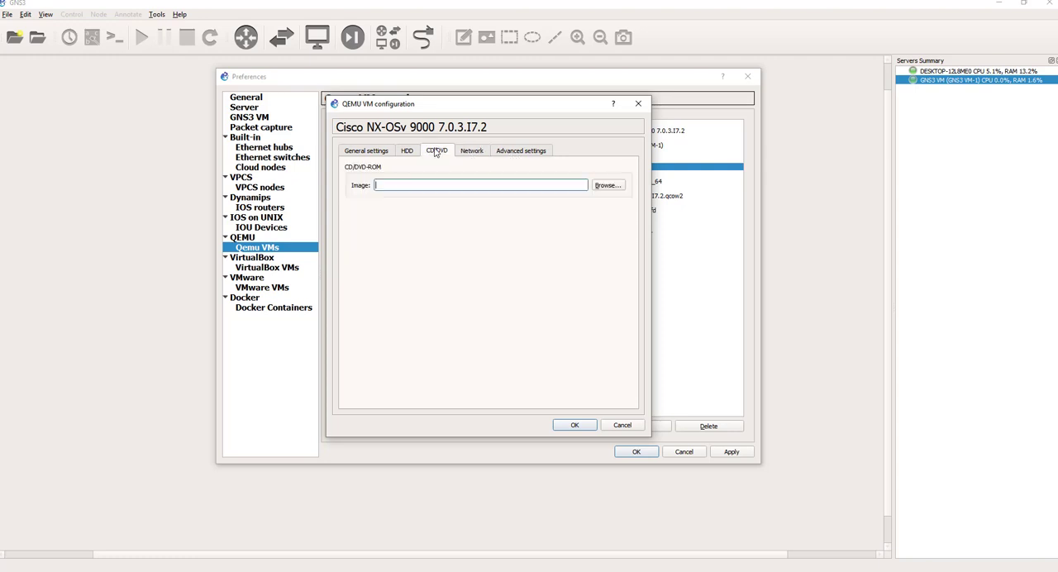
{"action": "left_click", "coordinate": [405, 152]}
{"action": "left_click", "coordinate": [375, 152]}
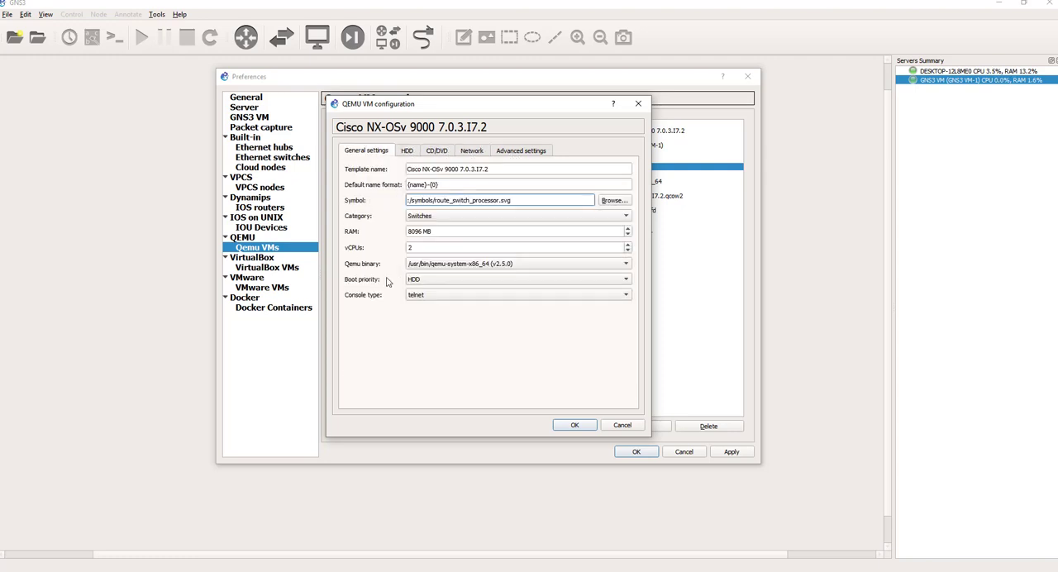
{"action": "triple_click", "coordinate": [450, 232]}
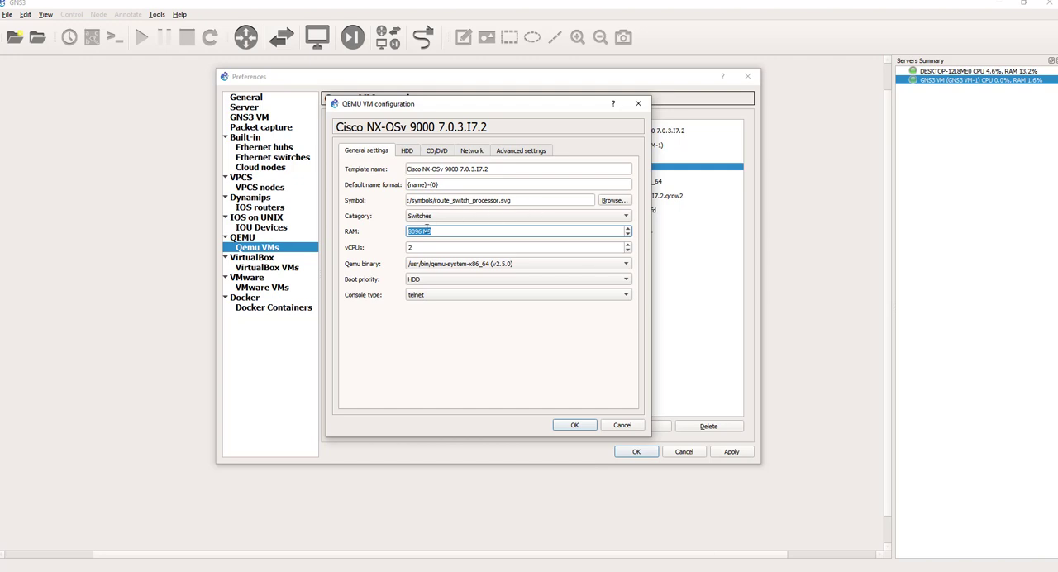
{"action": "left_click_drag", "start_coordinate": [471, 234], "coordinate": [399, 236]}
{"action": "left_click_drag", "start_coordinate": [427, 104], "coordinate": [451, 129]}
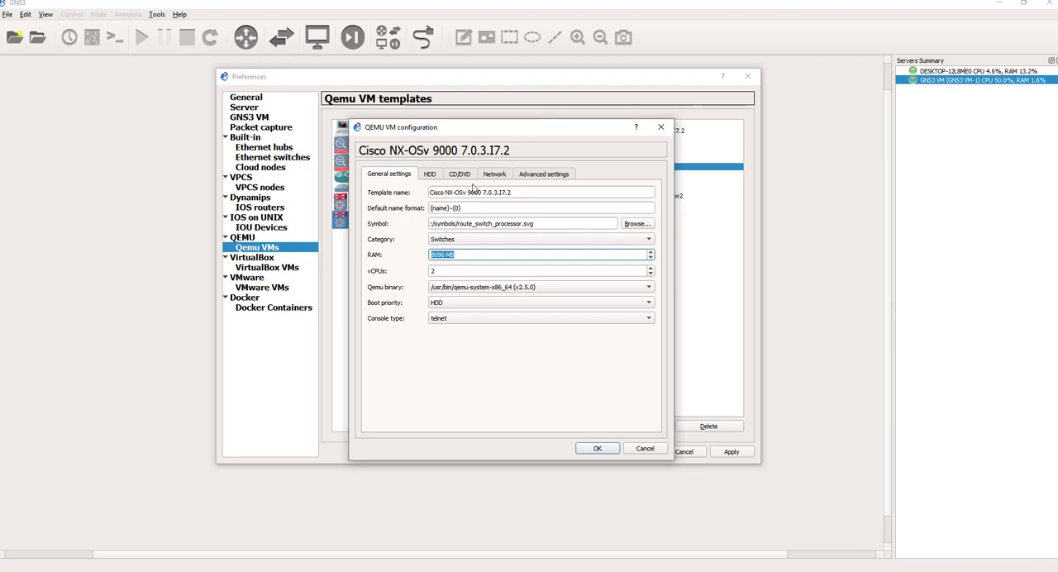
{"action": "left_click", "coordinate": [466, 255]}
{"action": "triple_click", "coordinate": [471, 255]}
{"action": "left_click_drag", "start_coordinate": [482, 254], "coordinate": [405, 260]}
{"action": "mouse_move", "coordinate": [546, 132]}
{"action": "left_mouse_down"}
{"action": "mouse_move", "coordinate": [589, 120]}
{"action": "mouse_move", "coordinate": [601, 175]}
{"action": "mouse_move", "coordinate": [591, 186]}
{"action": "mouse_move", "coordinate": [530, 149]}
{"action": "mouse_move", "coordinate": [532, 110]}
{"action": "mouse_move", "coordinate": [550, 149]}
{"action": "mouse_move", "coordinate": [558, 134]}
{"action": "left_mouse_up"}
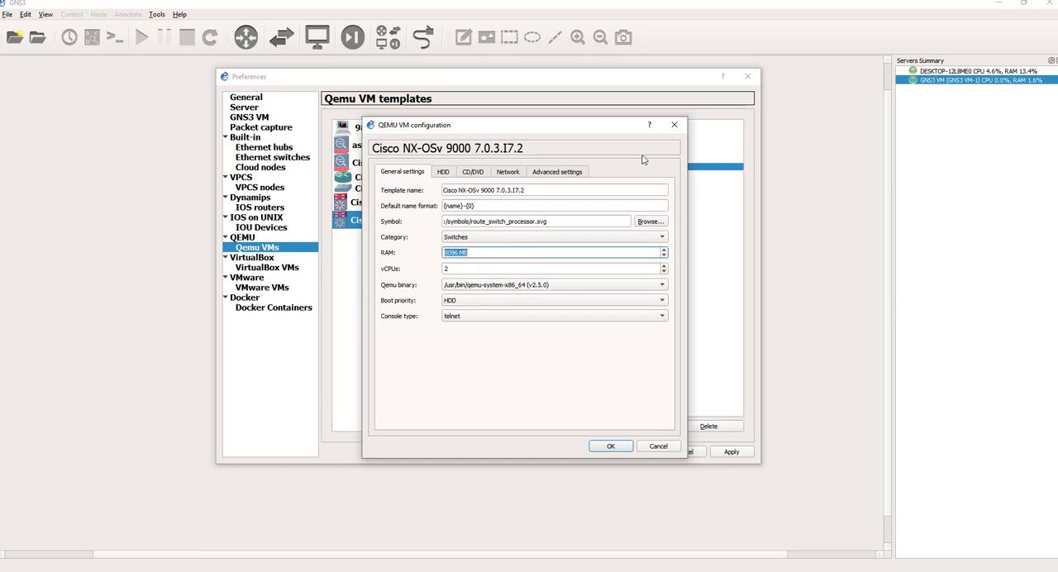
{"action": "left_click", "coordinate": [674, 125]}
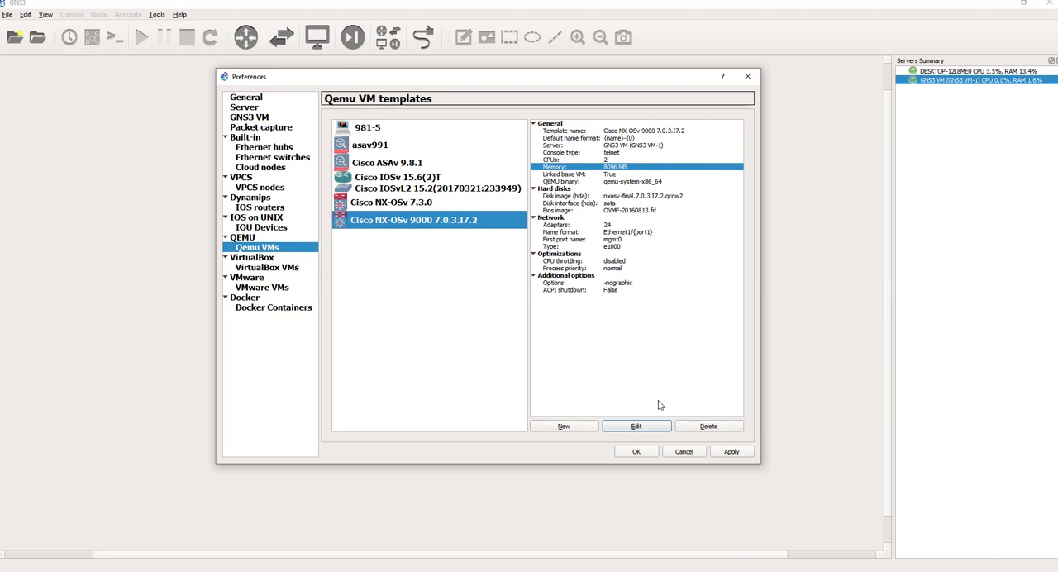
Step: Compare the CPU and memory details of the NX-OSv 7.3.0, NX-OSv 9000, 981-5 and asav991 templates
{"action": "left_click", "coordinate": [373, 207]}
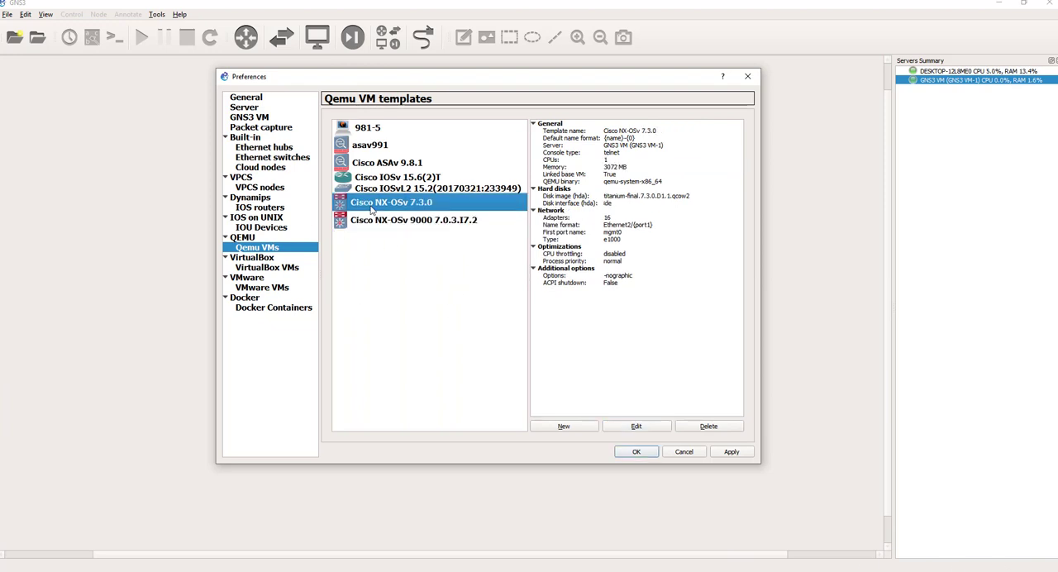
{"action": "left_click", "coordinate": [364, 225]}
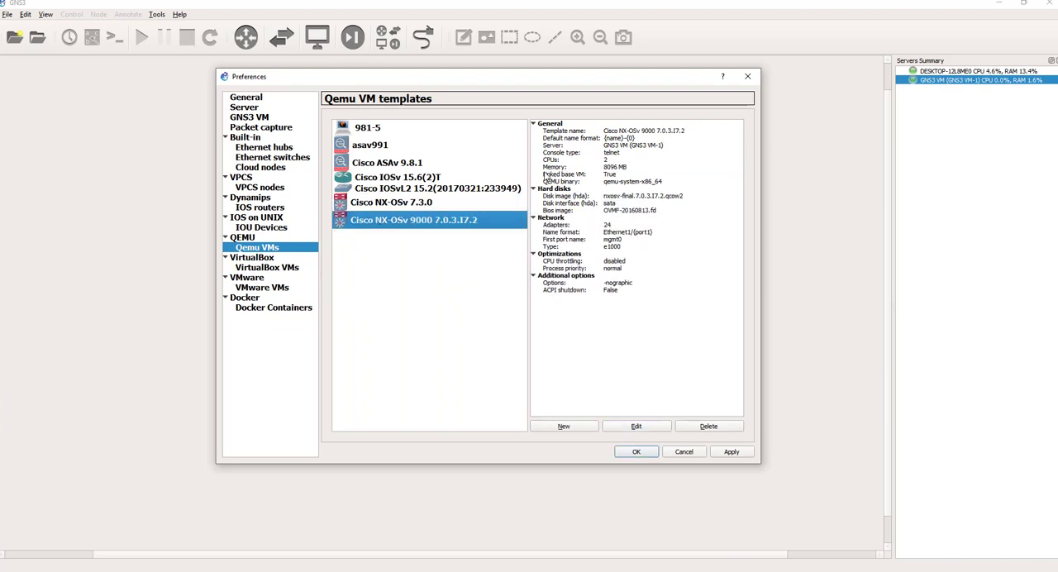
{"action": "left_click", "coordinate": [625, 169]}
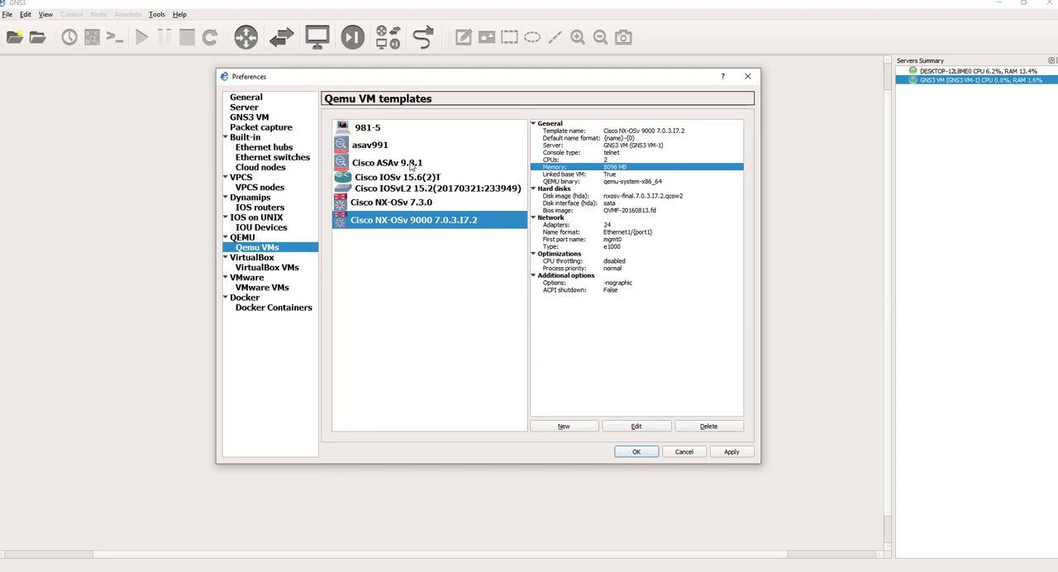
{"action": "left_click", "coordinate": [360, 134]}
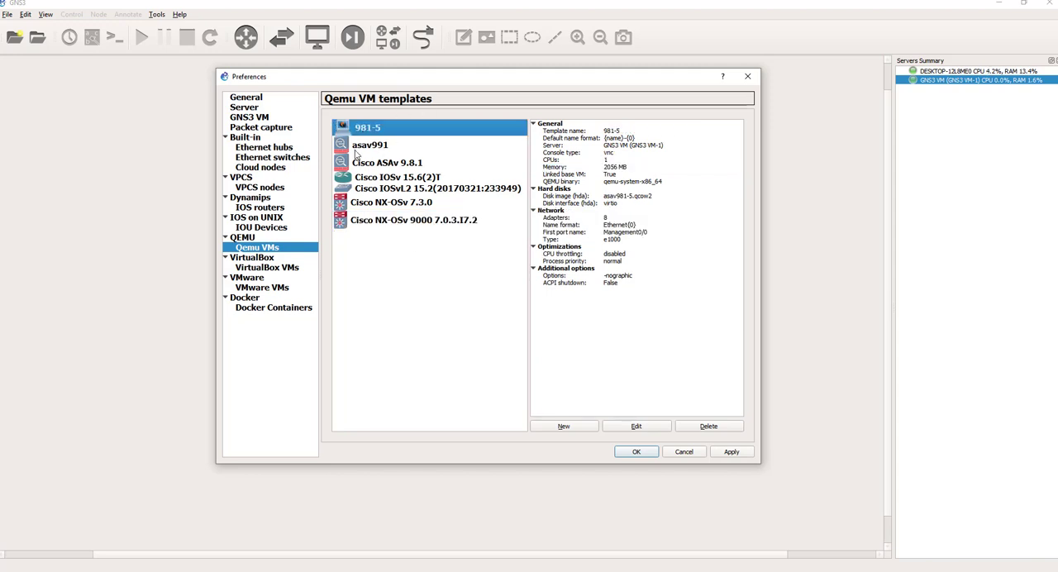
{"action": "left_click", "coordinate": [359, 149]}
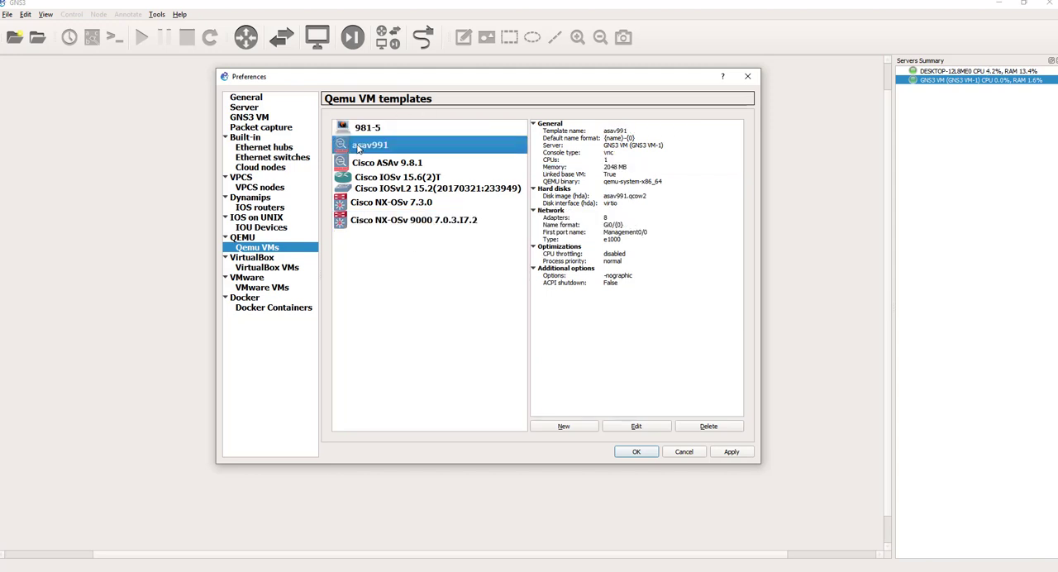
{"action": "left_click", "coordinate": [393, 202]}
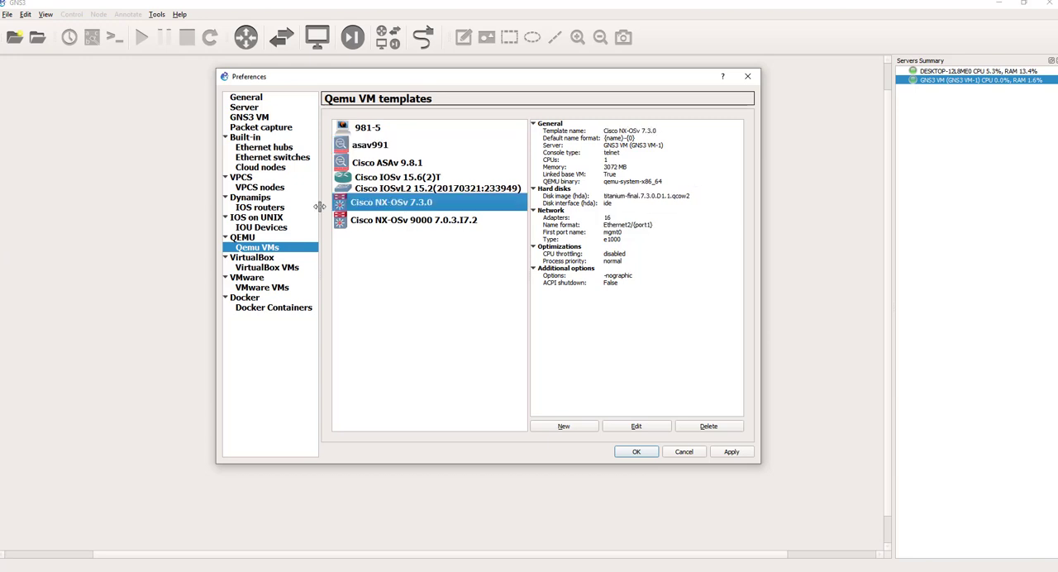
{"action": "left_click", "coordinate": [412, 223]}
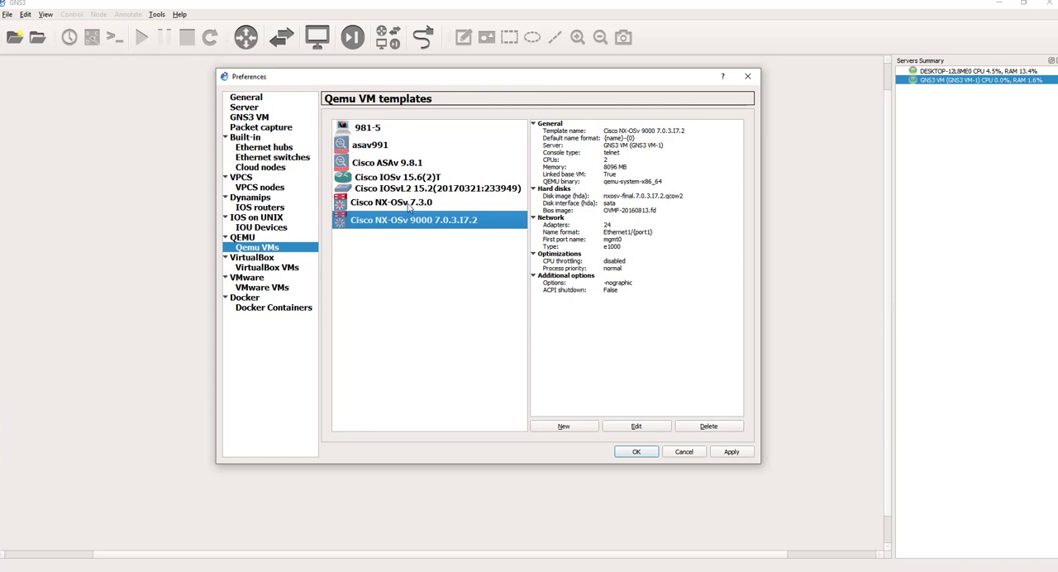
{"action": "left_click", "coordinate": [410, 206]}
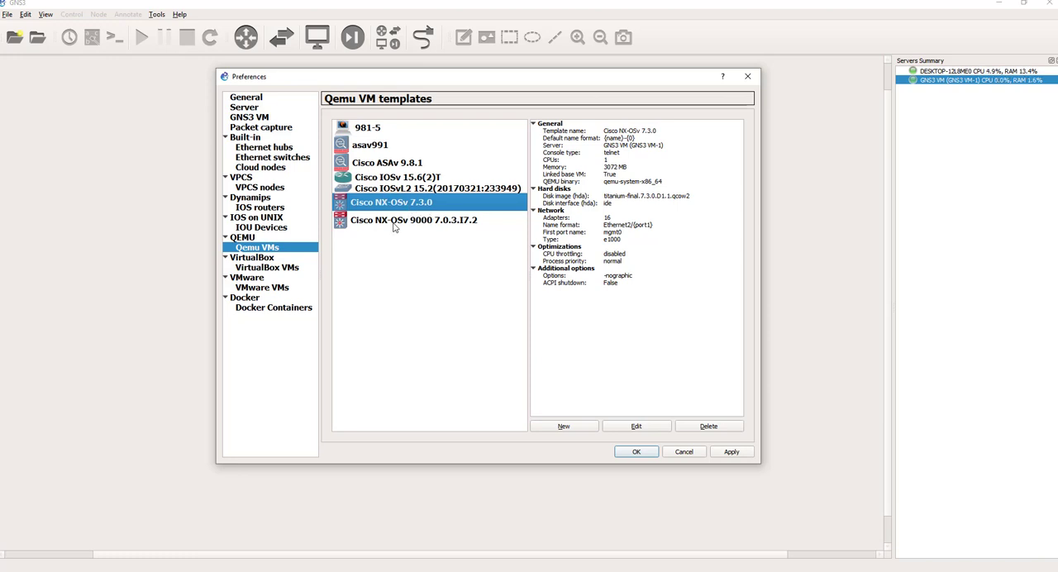
{"action": "left_click", "coordinate": [389, 220]}
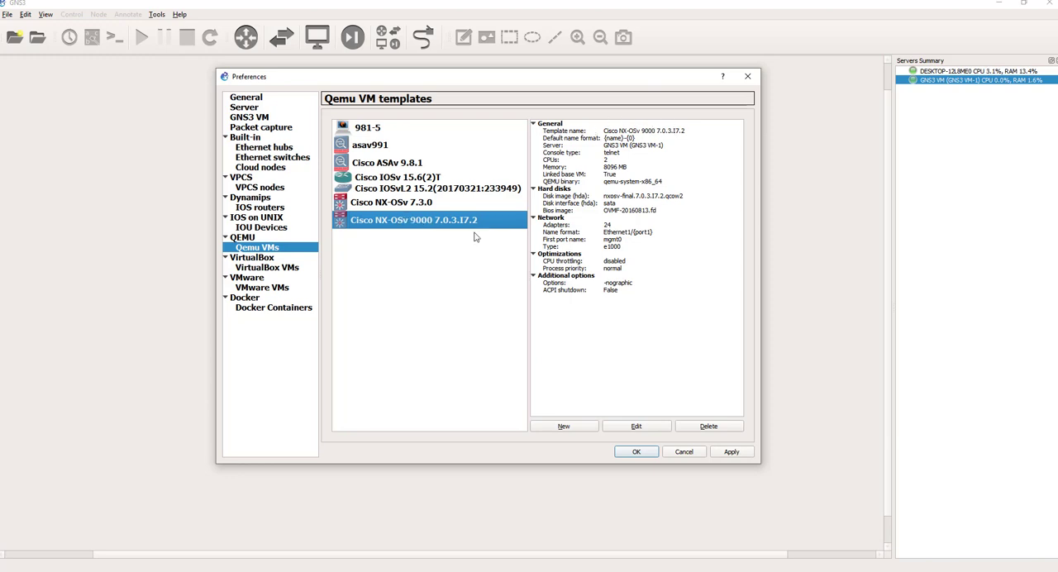
Step: Compare the Cisco IOSvL2 15.2 switch template's resource details with those of the NX-OSv 9000 template
{"action": "left_click", "coordinate": [365, 192]}
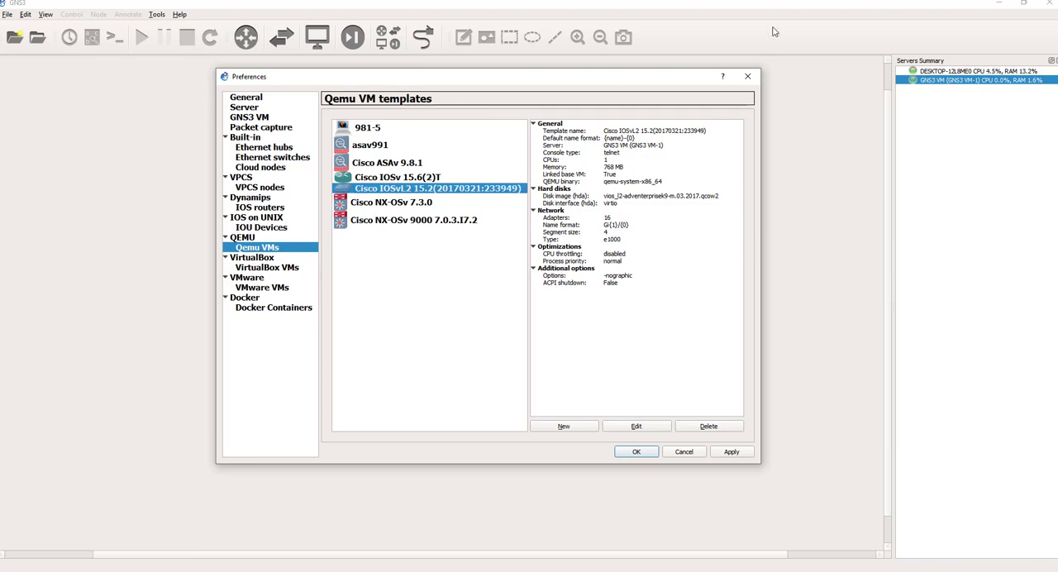
{"action": "left_click", "coordinate": [418, 225]}
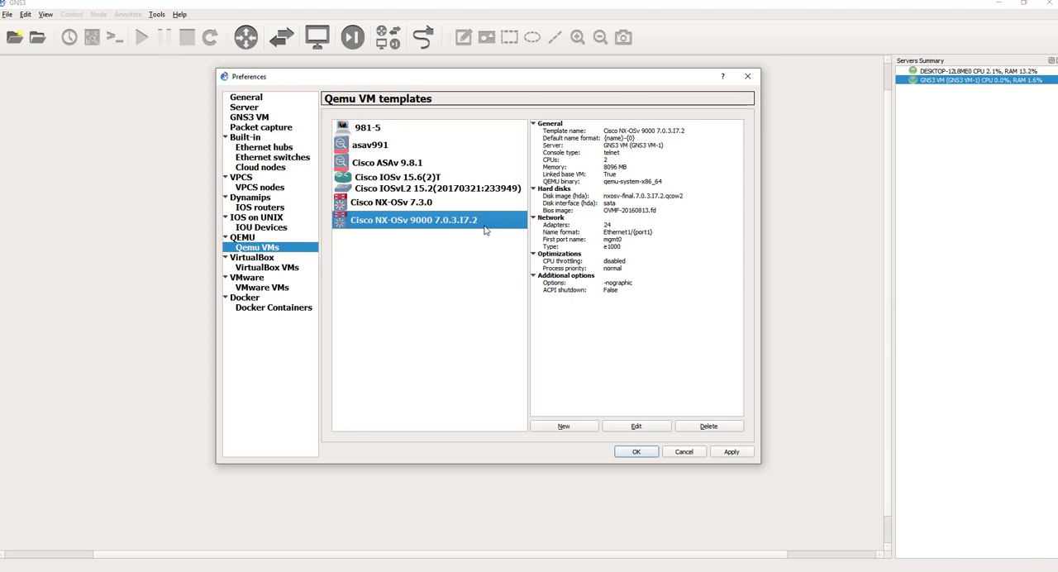
{"action": "left_click", "coordinate": [428, 191]}
{"action": "left_click", "coordinate": [414, 220]}
{"action": "left_click", "coordinate": [418, 188]}
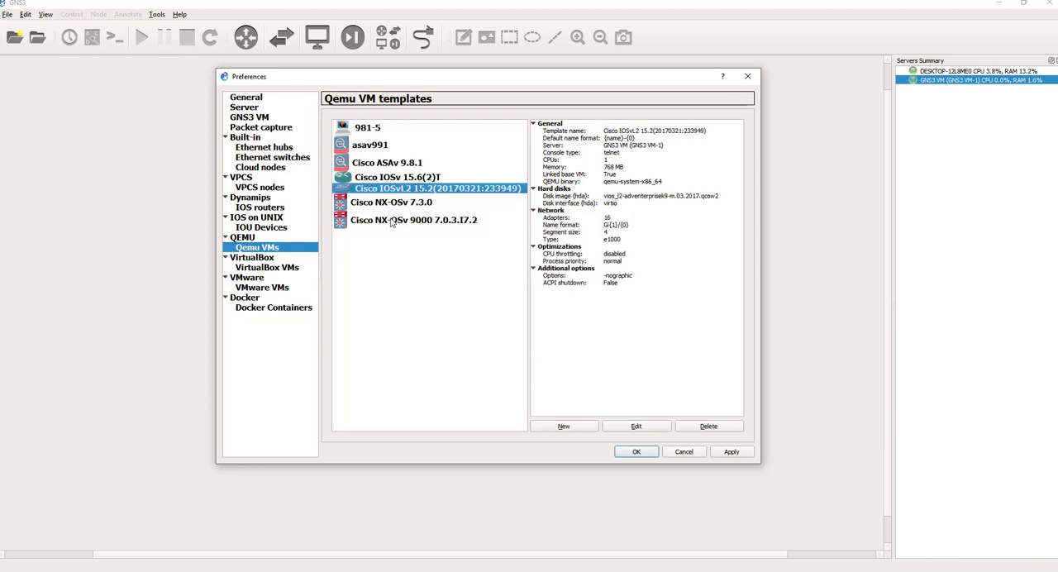
{"action": "left_click", "coordinate": [392, 220]}
{"action": "left_click", "coordinate": [403, 192]}
Step: Check the Cisco IOSv 15.6(2)T template, then compare the disk images of the Cisco ASAv 9.8.1 and asav991 templates
{"action": "left_click", "coordinate": [391, 179]}
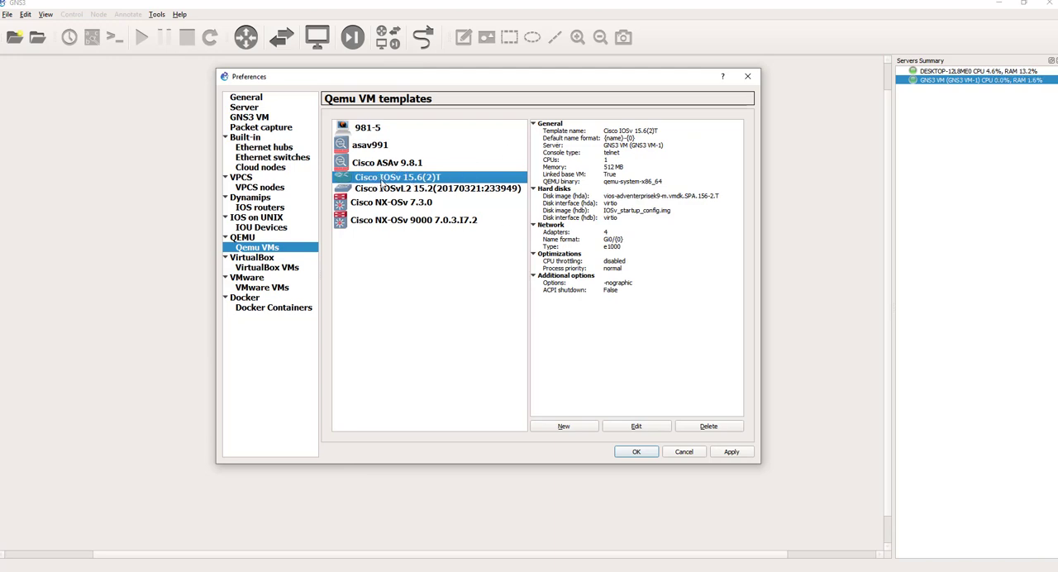
{"action": "left_click", "coordinate": [398, 163]}
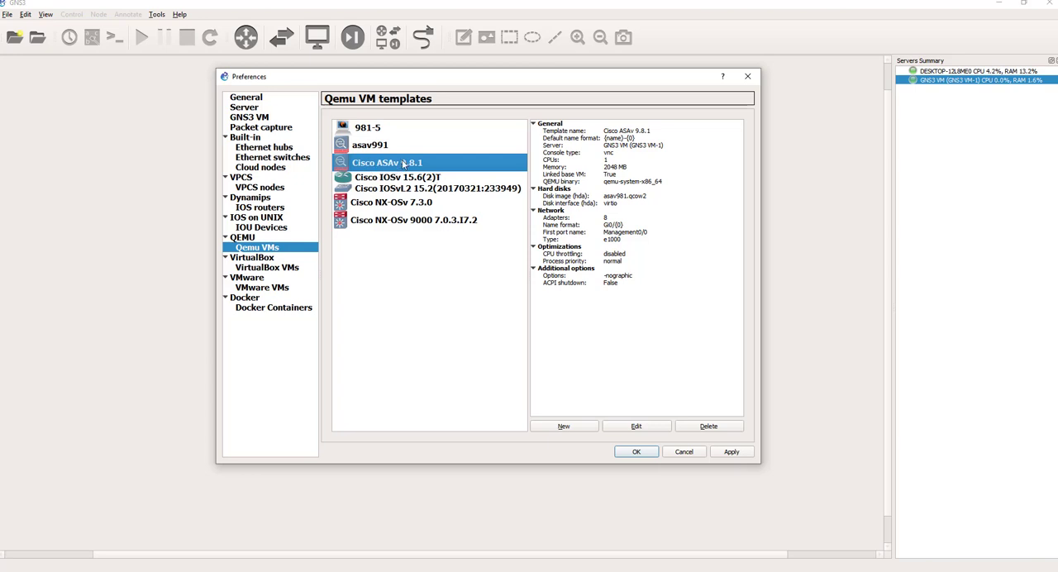
{"action": "left_click", "coordinate": [376, 147]}
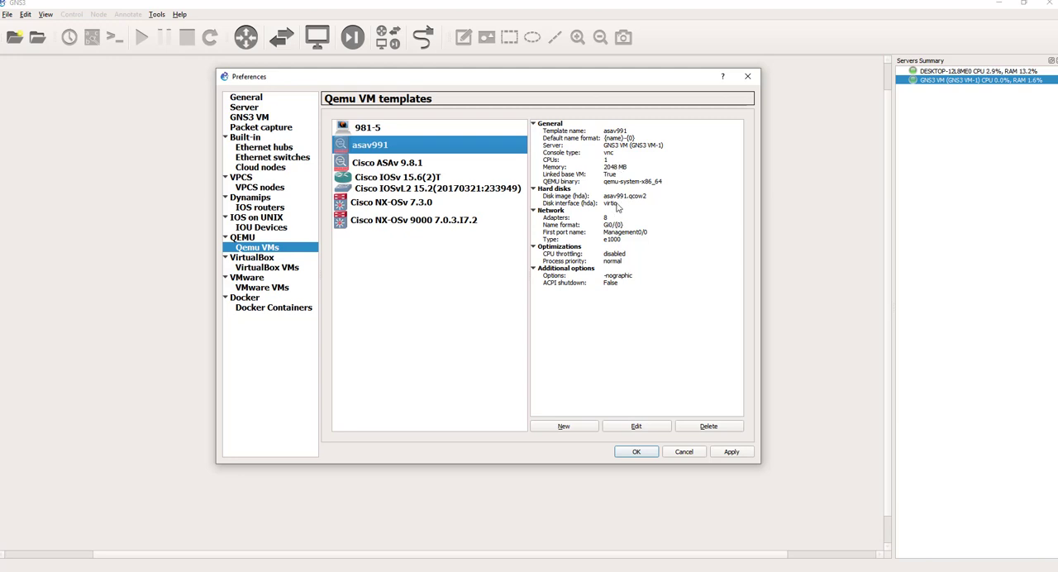
{"action": "left_click", "coordinate": [410, 168]}
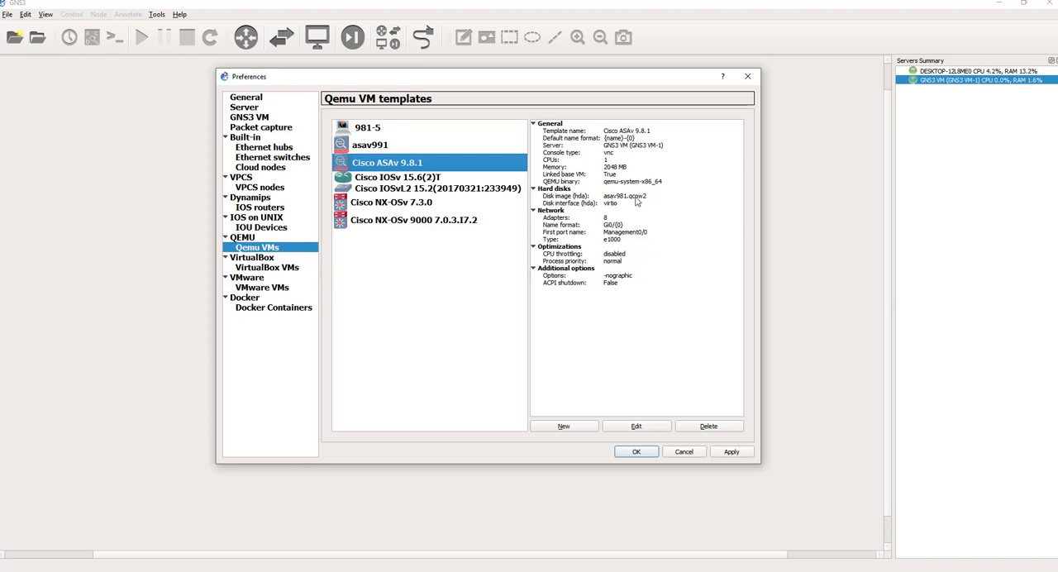
{"action": "left_click", "coordinate": [381, 148]}
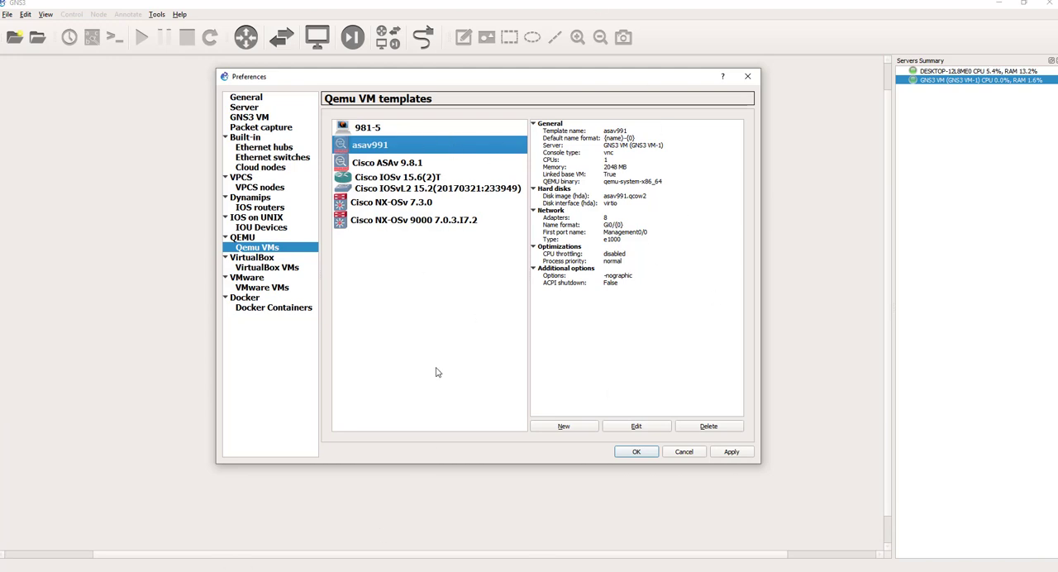
Step: Review the VirtualBox, VMware and Docker template pages, then accept and close the preferences
{"action": "left_click", "coordinate": [269, 269]}
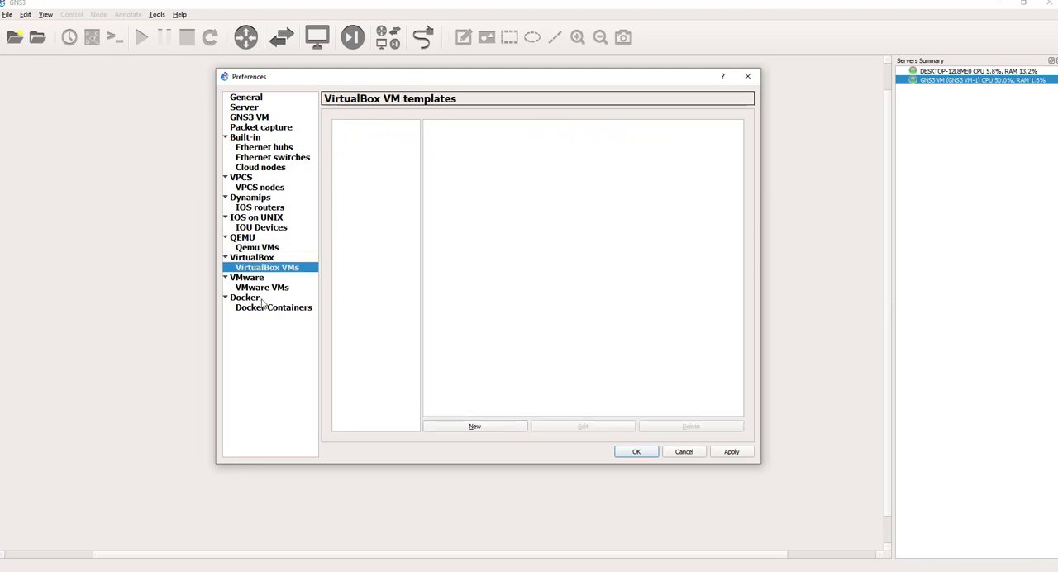
{"action": "left_click", "coordinate": [268, 287]}
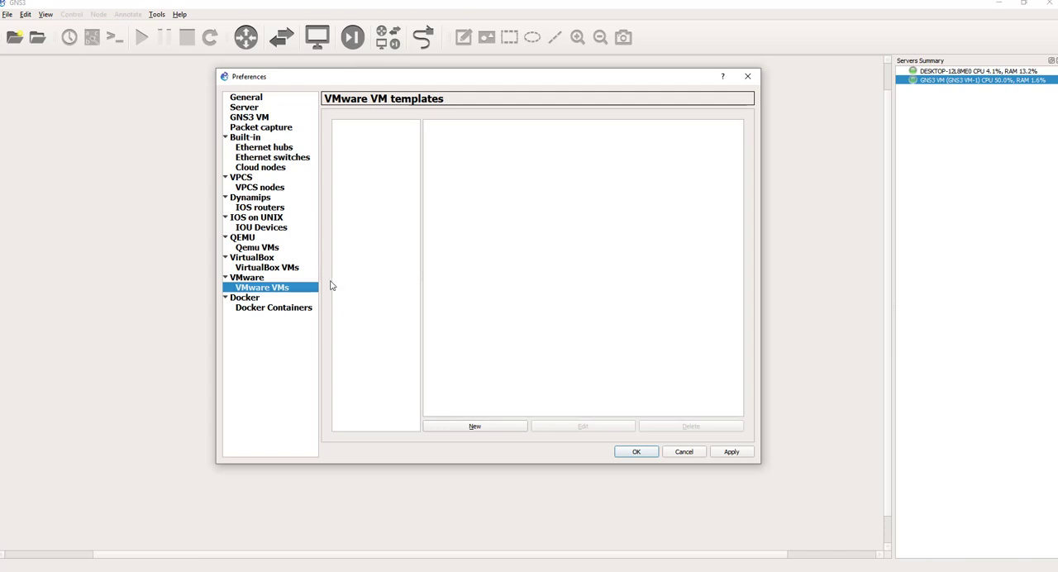
{"action": "left_click", "coordinate": [262, 307]}
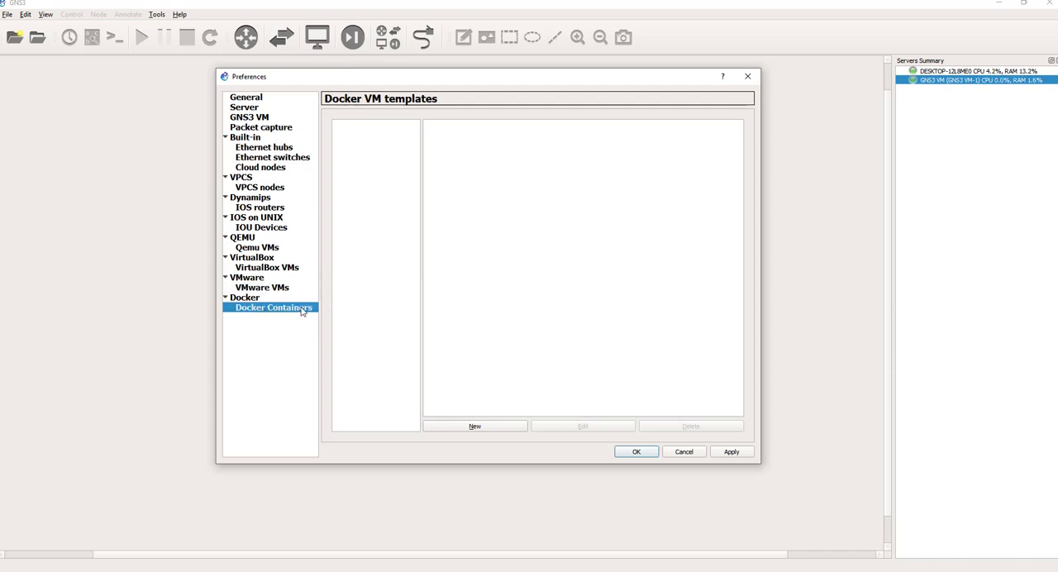
{"action": "left_click", "coordinate": [261, 287]}
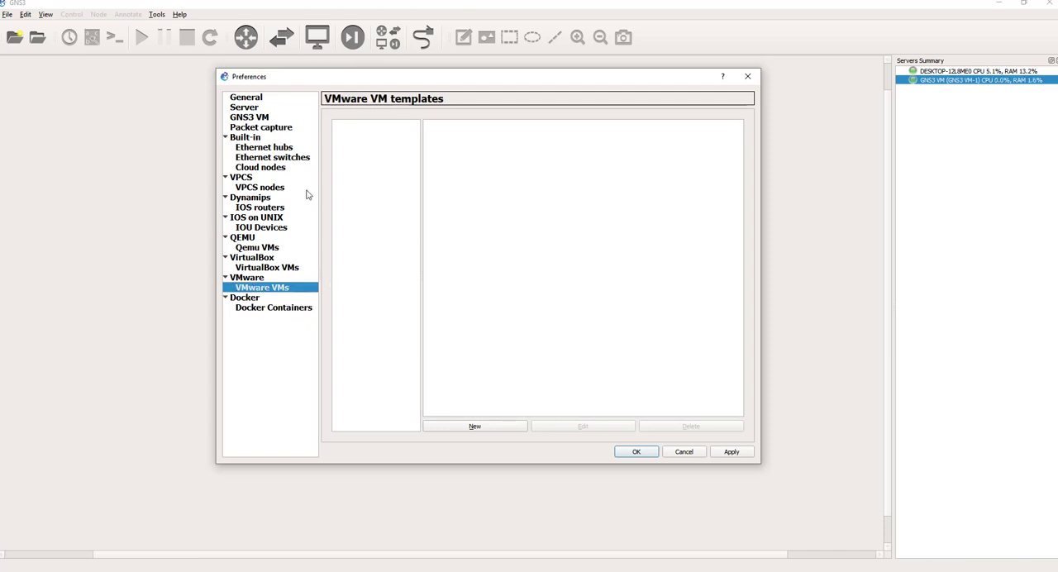
{"action": "left_click", "coordinate": [262, 300]}
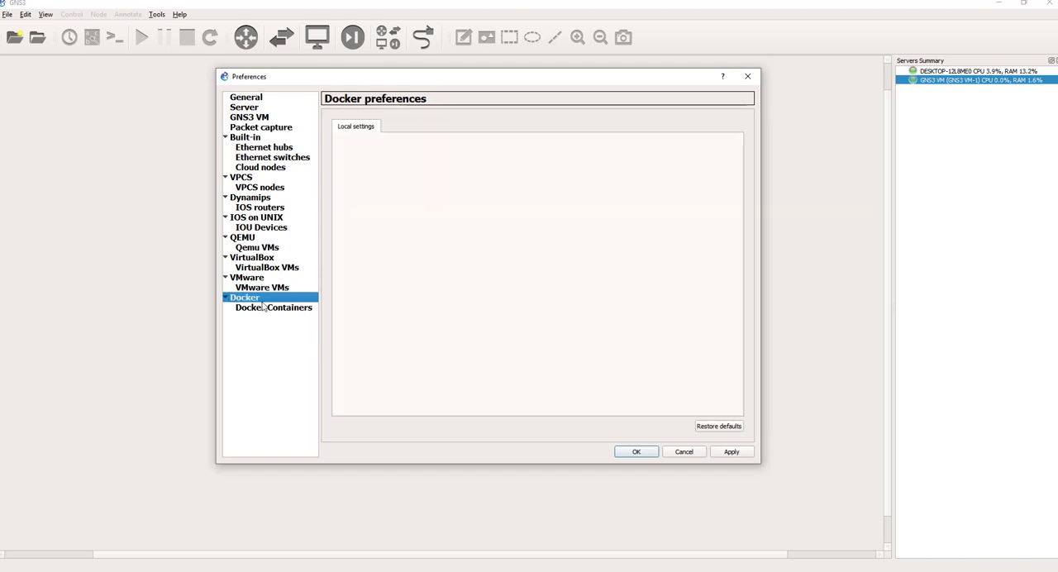
{"action": "left_click", "coordinate": [261, 307]}
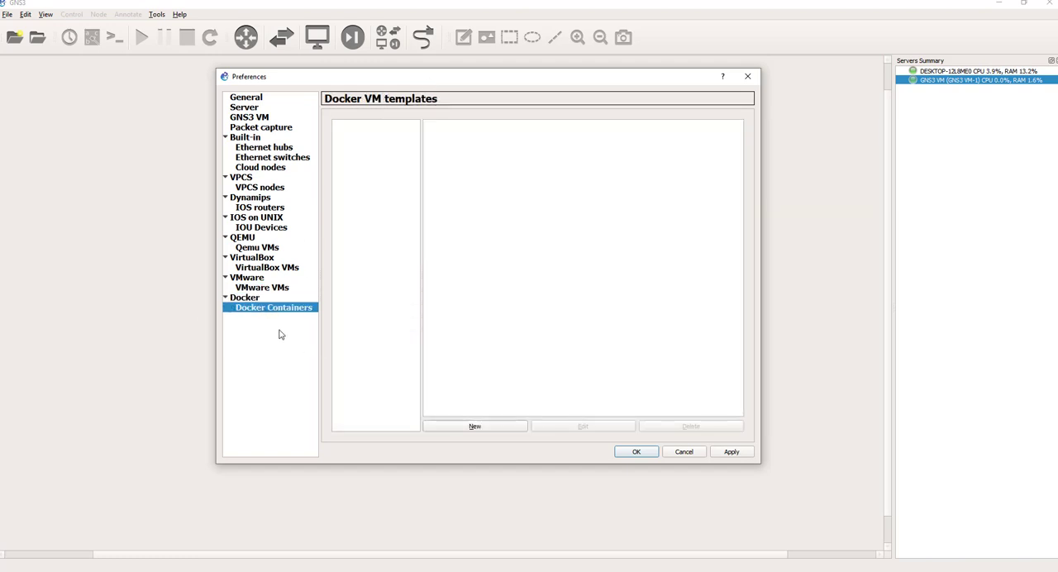
{"action": "left_click", "coordinate": [265, 289]}
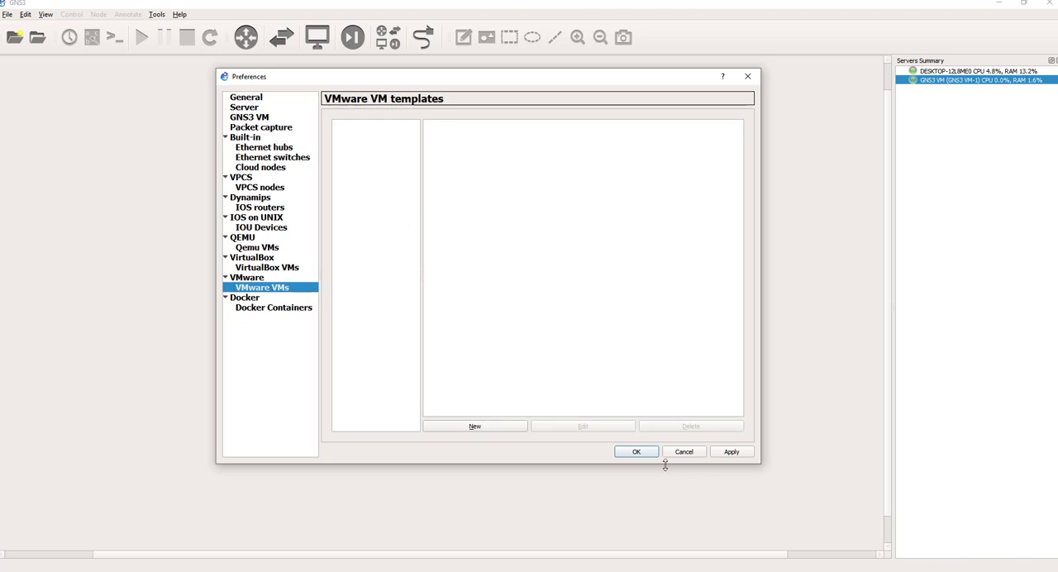
{"action": "left_click", "coordinate": [637, 452]}
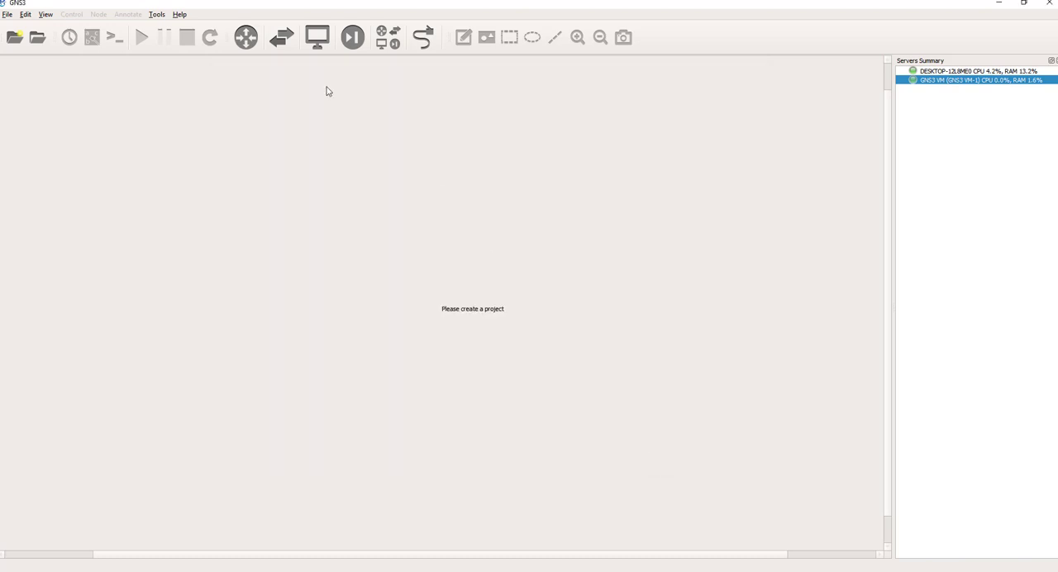